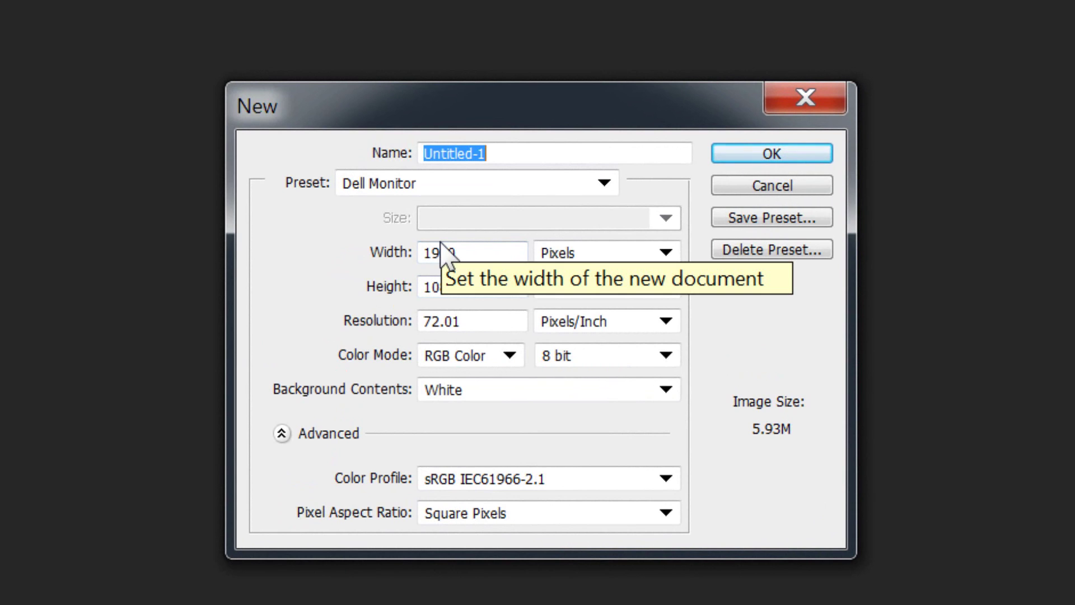
Create a white 1920 × 1080 px, 72 ppi RGB document named 'Hero Area'
{"action": "type", "text": "H"}
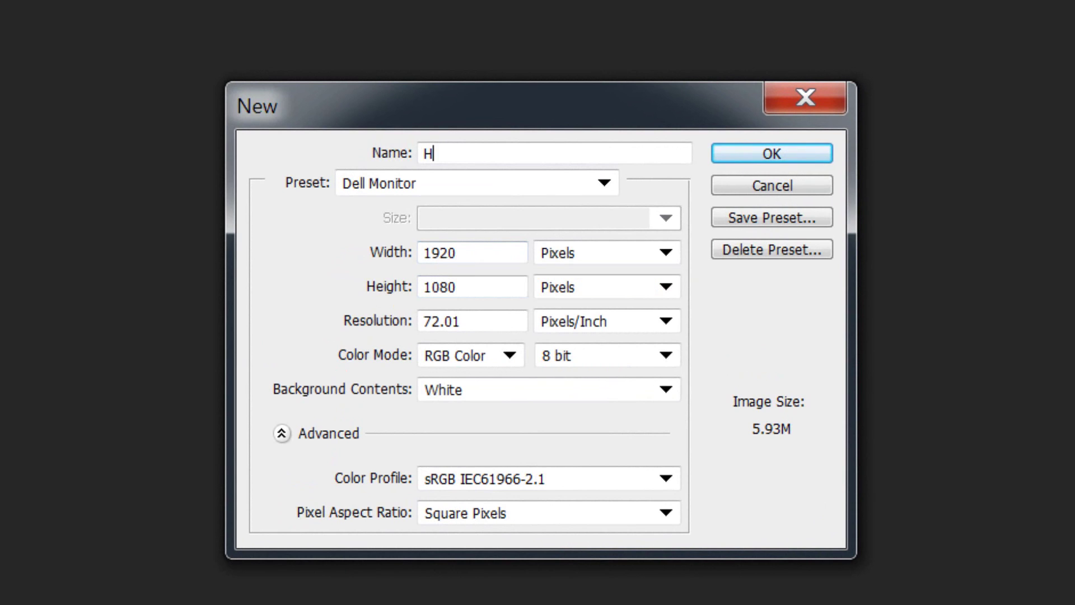
{"action": "type", "text": "ero "}
{"action": "type", "text": "A"}
{"action": "type", "text": "rea"}
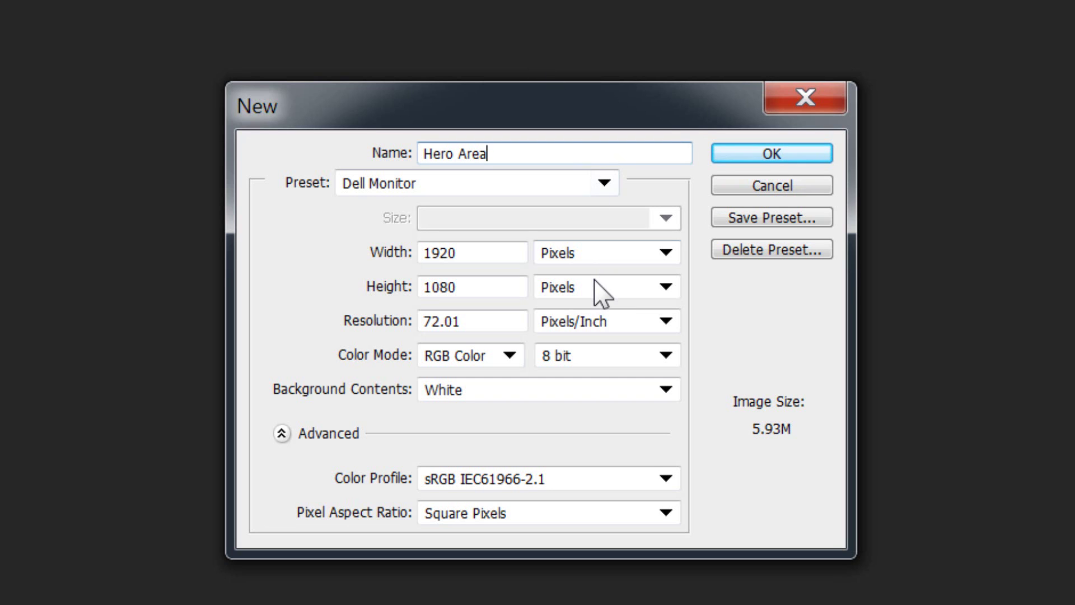
{"action": "left_click", "coordinate": [794, 155]}
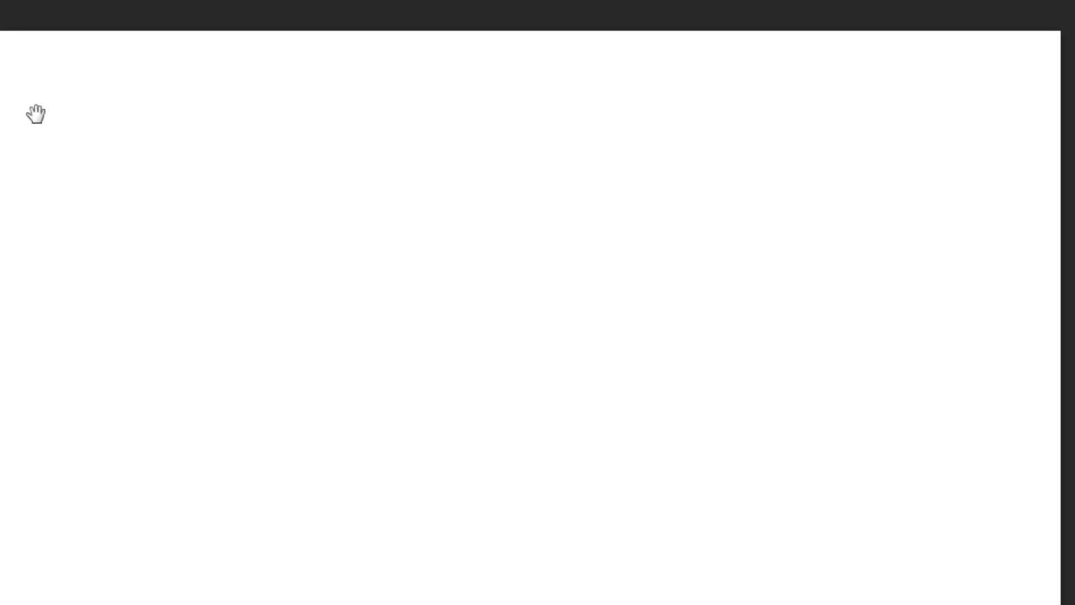
Add a new layer and name it '960 gs'
{"action": "left_click", "coordinate": [967, 590]}
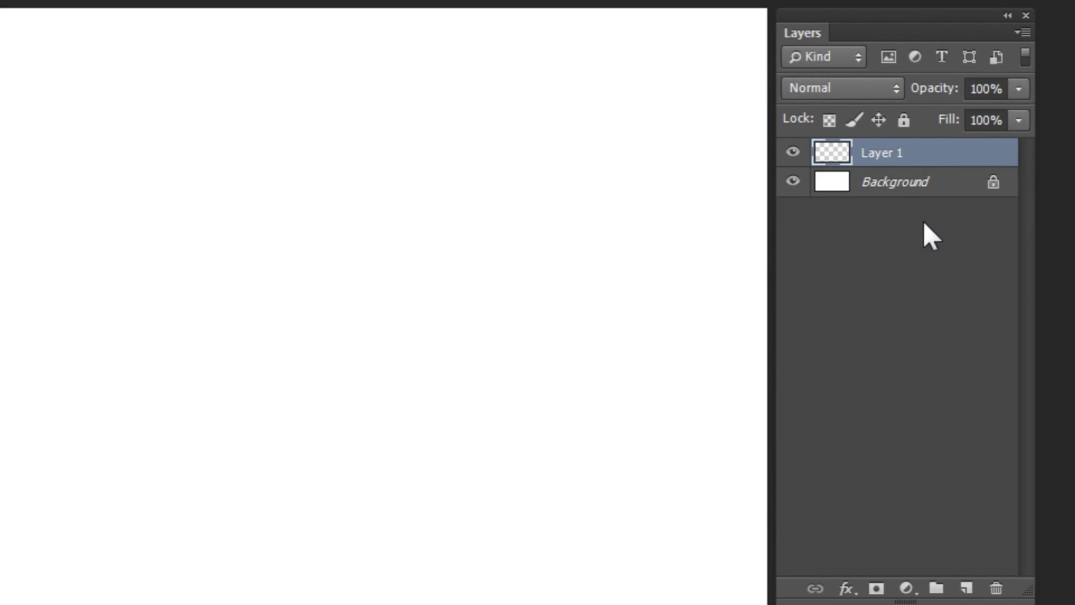
{"action": "double_click", "coordinate": [881, 154]}
{"action": "type", "text": "9"}
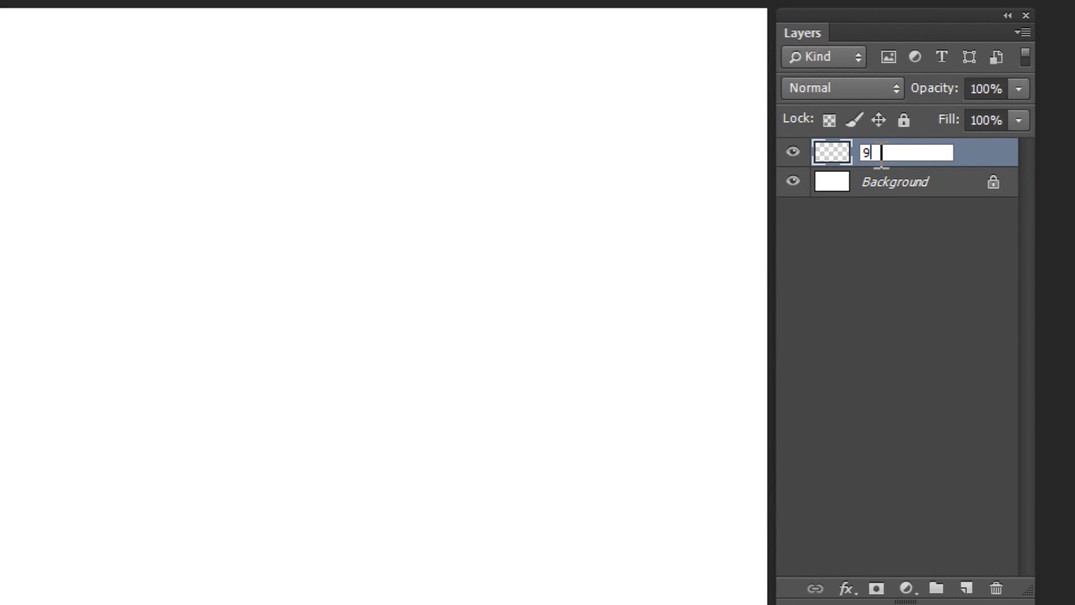
{"action": "type", "text": "60"}
{"action": "type", "text": " ghs"}
{"action": "key", "text": "BackSpace"}
{"action": "key", "text": "BackSpace"}
{"action": "type", "text": "s"}
{"action": "key", "text": "Return"}
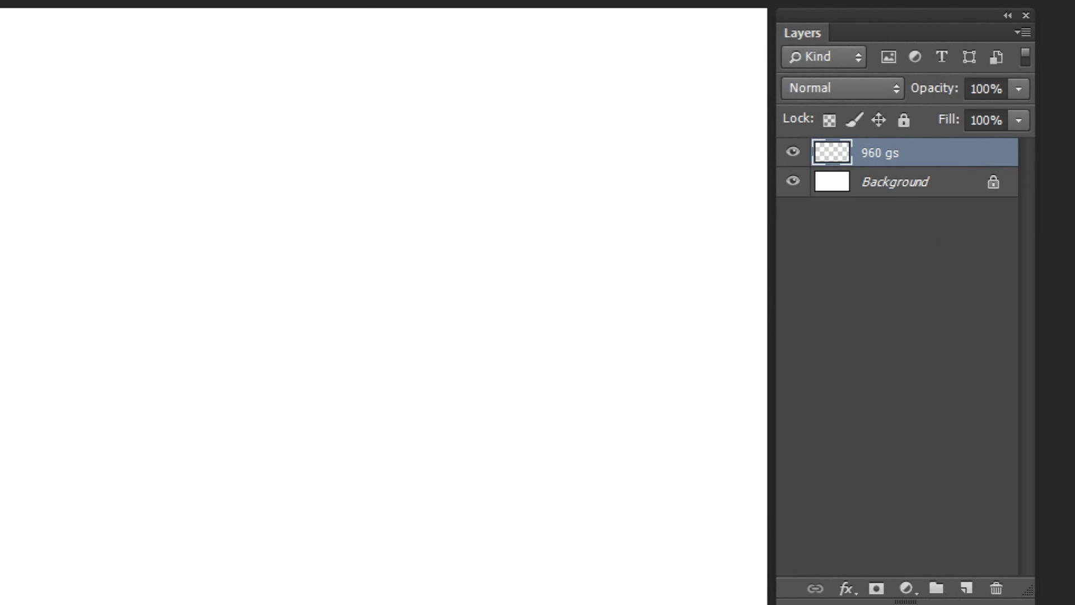
Draw a 960 × 1100 px rectangle on the canvas
{"action": "left_click", "coordinate": [696, 208]}
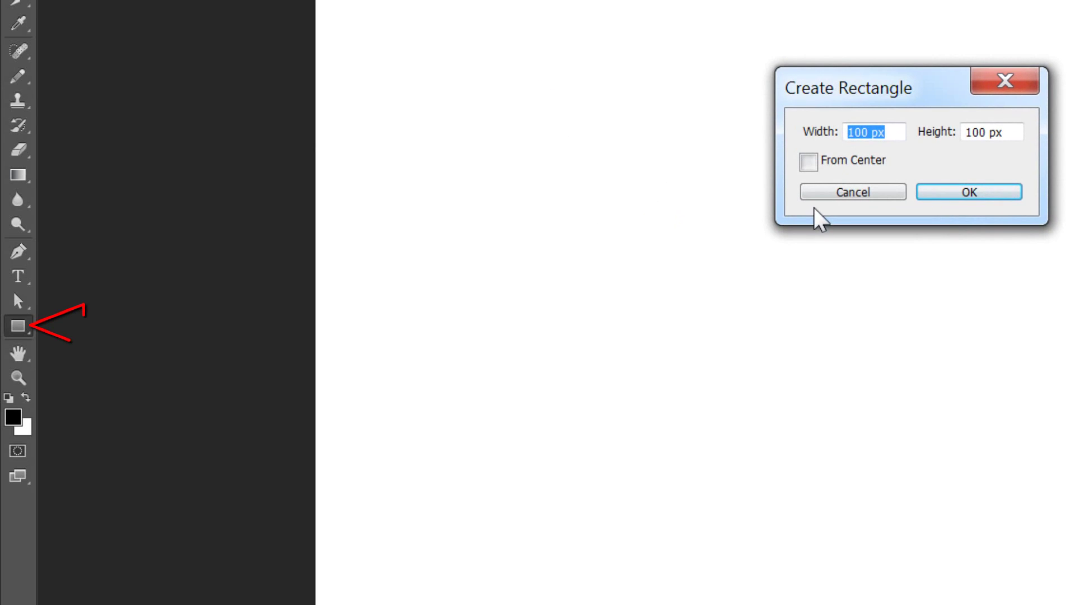
{"action": "type", "text": "960"}
{"action": "key", "text": "Tab"}
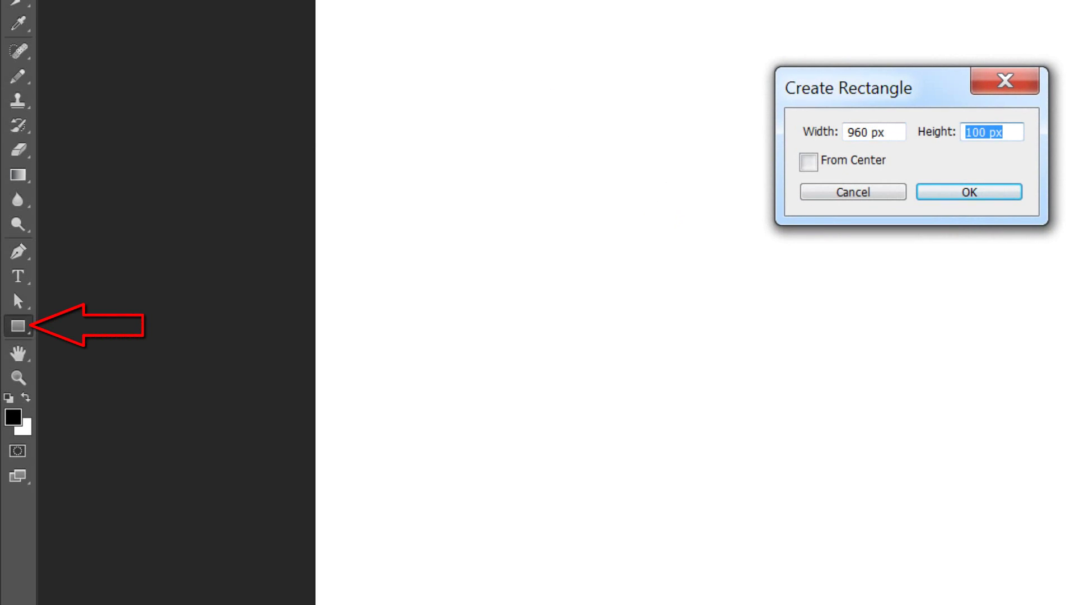
{"action": "type", "text": "1100"}
{"action": "key", "text": "Return"}
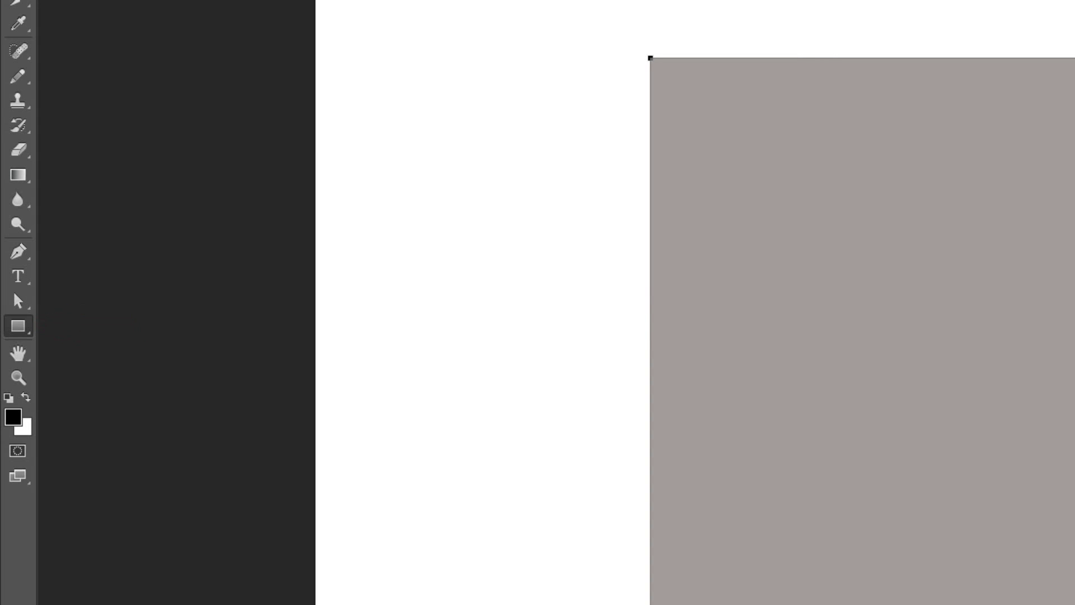
Fill the Background with a very light pinkish grey and the 960 gs rectangle with white
{"action": "key", "text": "i"}
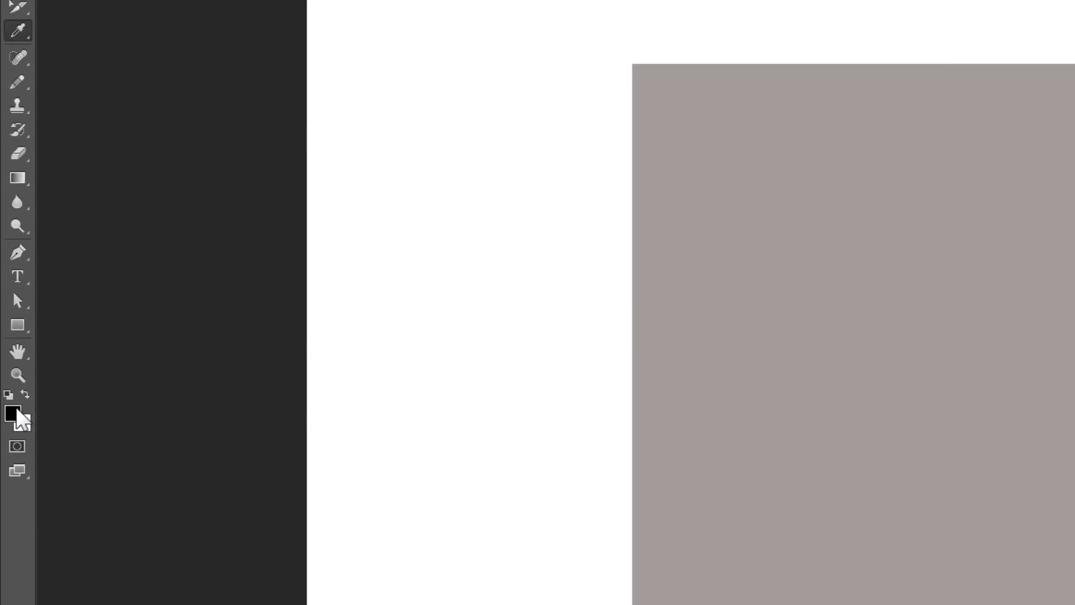
{"action": "left_click", "coordinate": [12, 415]}
{"action": "left_click_drag", "start_coordinate": [594, 192], "coordinate": [590, 145]}
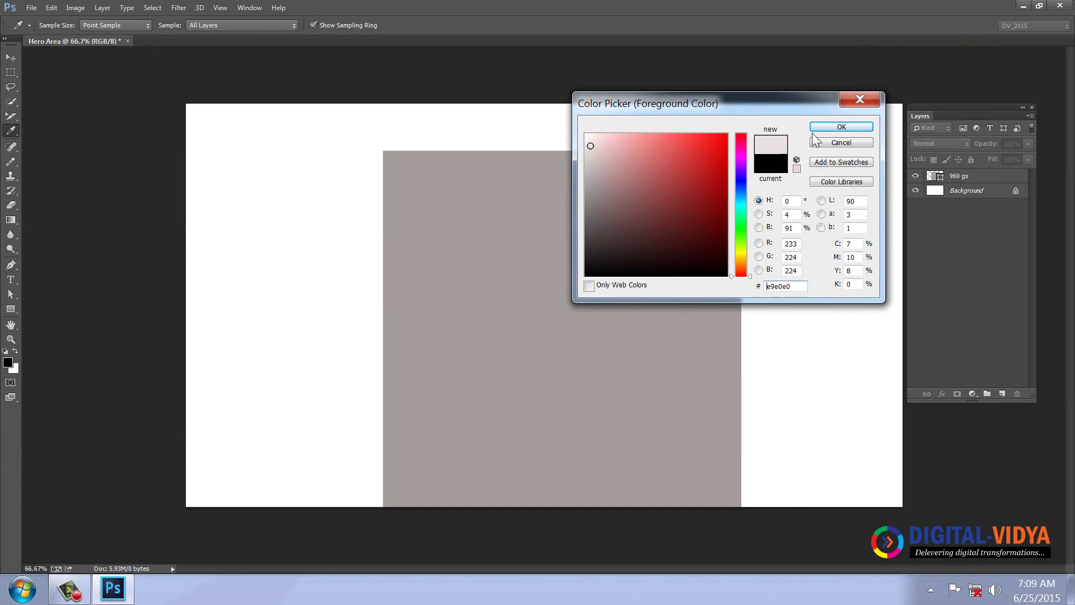
{"action": "left_click", "coordinate": [841, 127]}
{"action": "key", "text": "v"}
{"action": "left_click", "coordinate": [944, 192]}
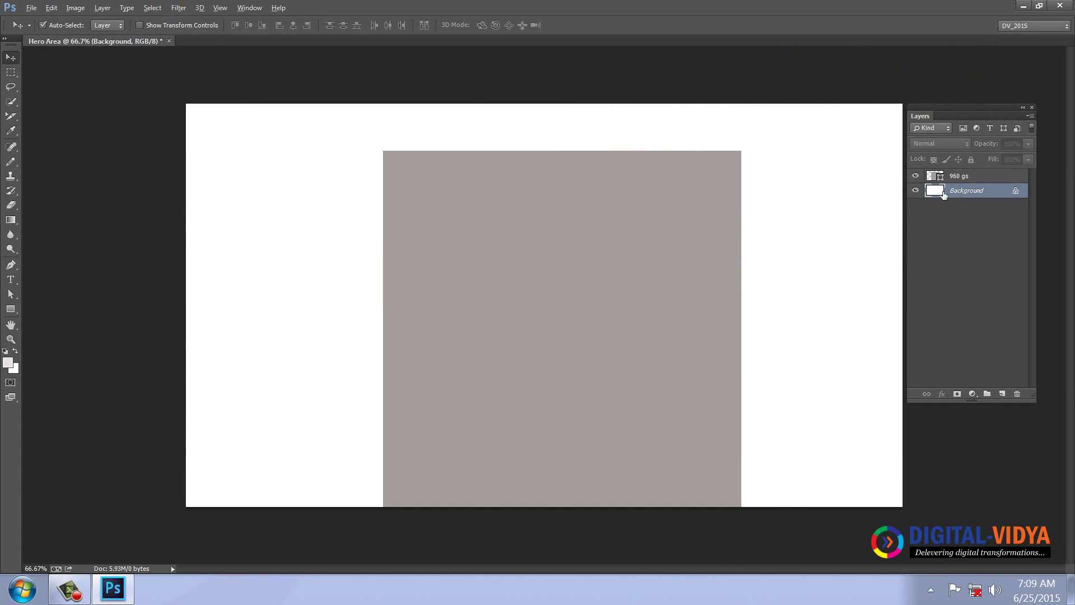
{"action": "key", "text": "alt+BackSpace"}
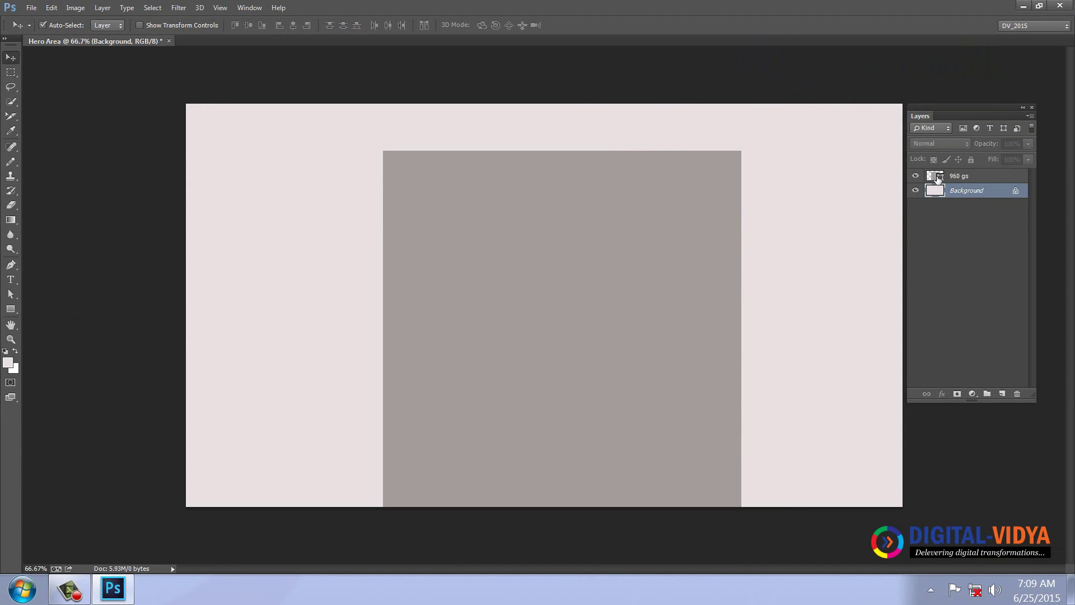
{"action": "left_click", "coordinate": [938, 178]}
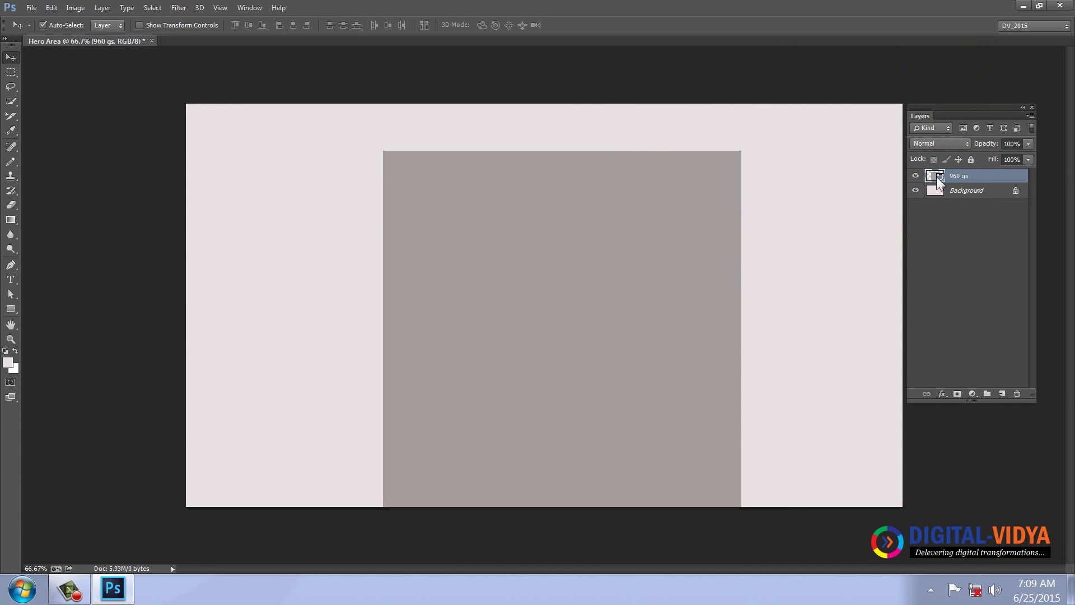
{"action": "key", "text": "ctrl+BackSpace"}
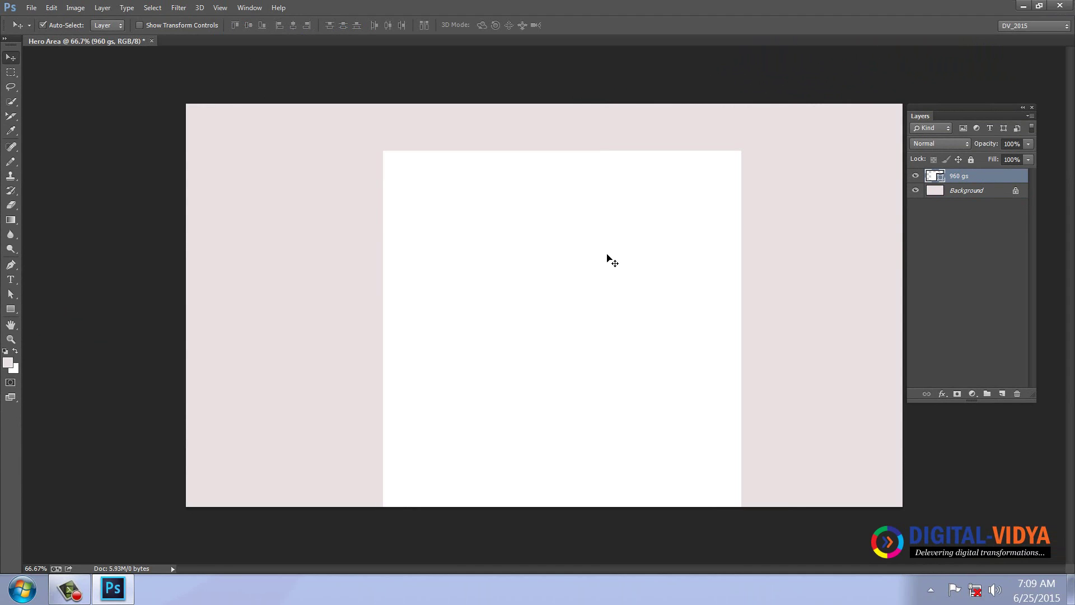
Add a light grey Stroke effect to the 960 gs layer
{"action": "left_click", "coordinate": [942, 395]}
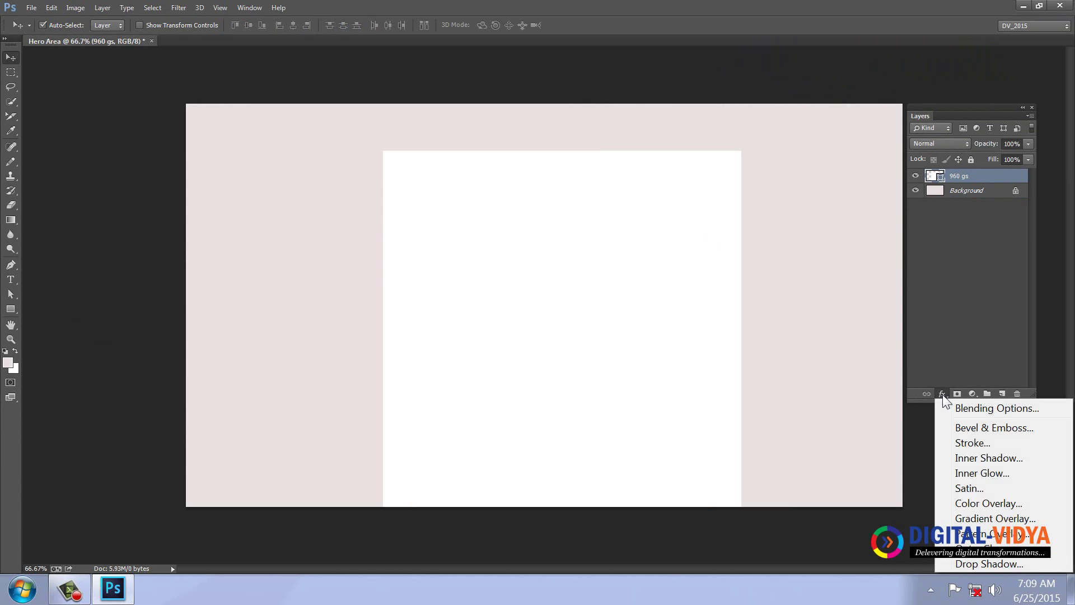
{"action": "left_click", "coordinate": [958, 443]}
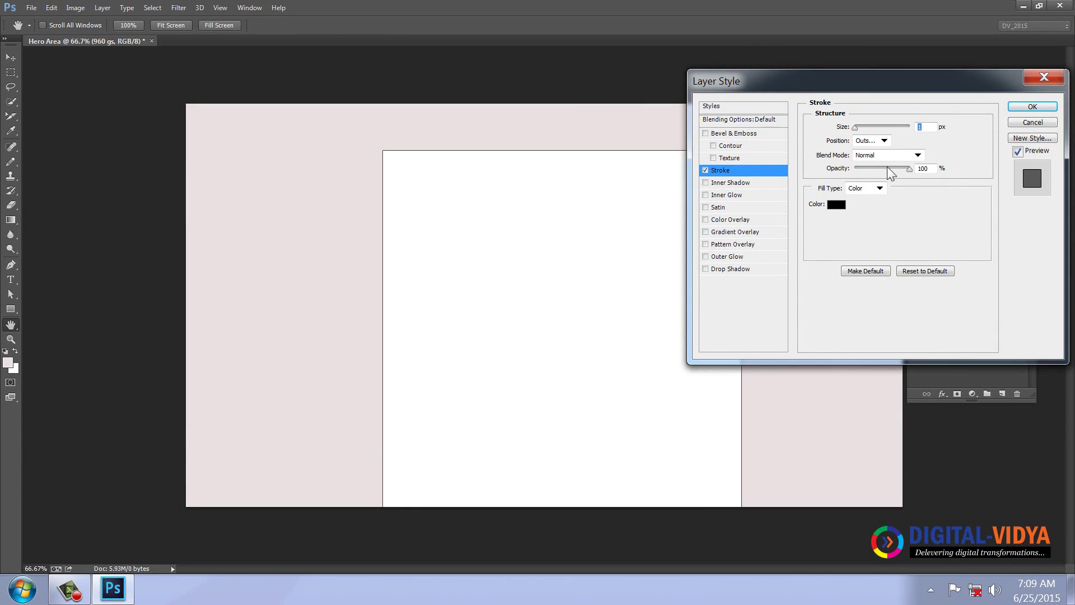
{"action": "left_click", "coordinate": [836, 205]}
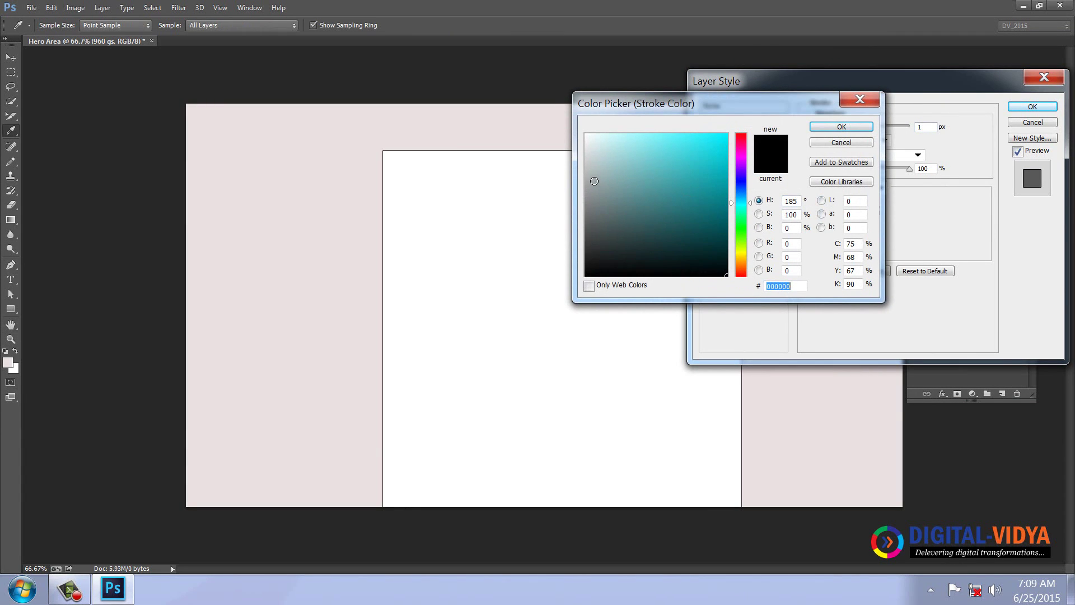
{"action": "left_click", "coordinate": [594, 181]}
{"action": "left_click", "coordinate": [834, 126]}
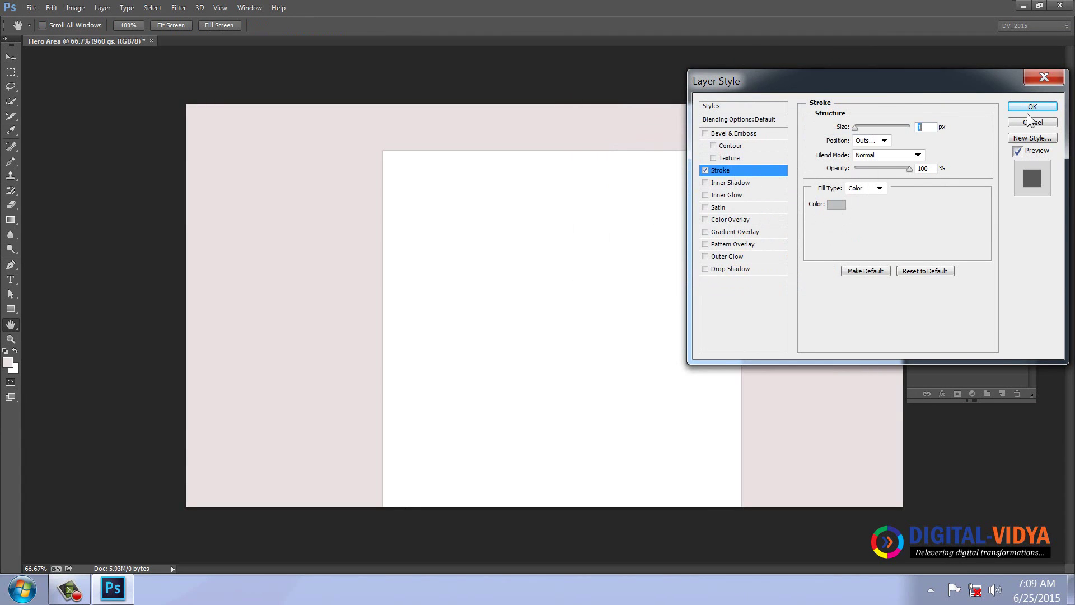
{"action": "left_click", "coordinate": [1032, 107]}
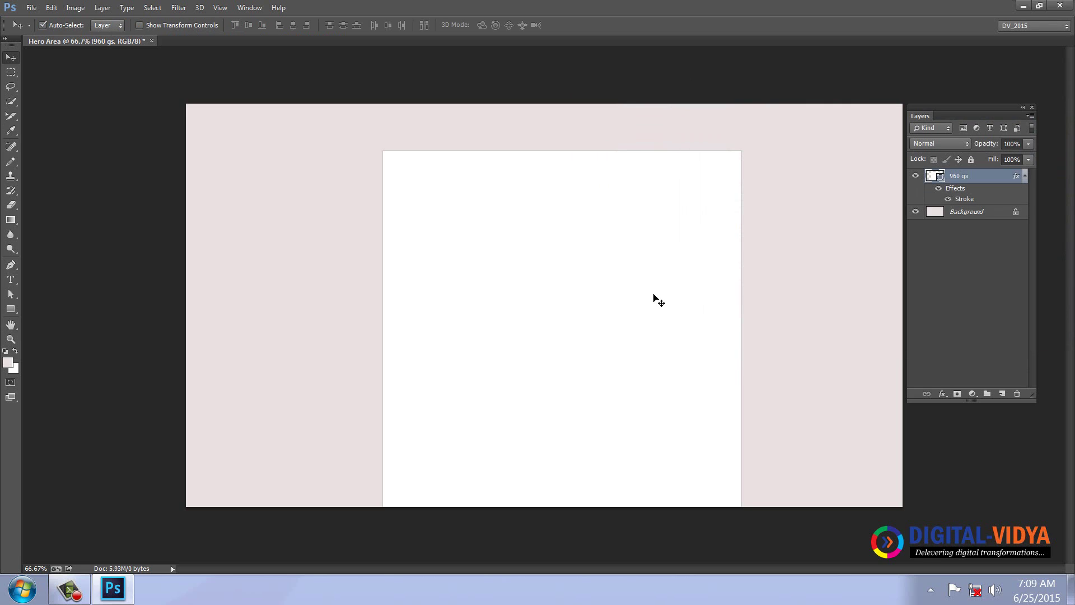
Align the 960 gs rectangle to the canvas top and centre it horizontally
{"action": "key", "text": "ctrl+a"}
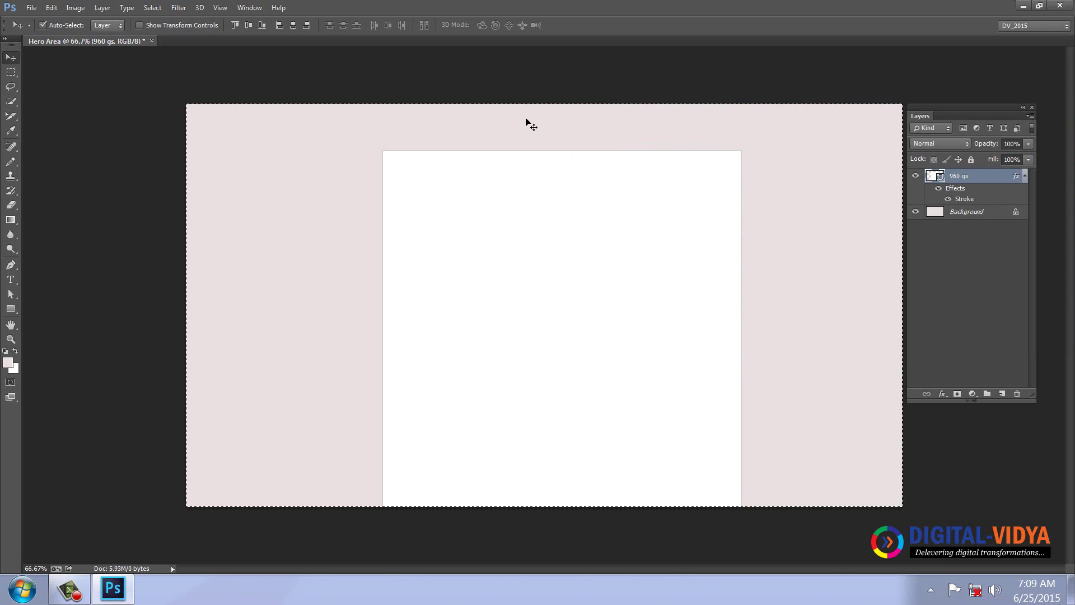
{"action": "left_click", "coordinate": [237, 25]}
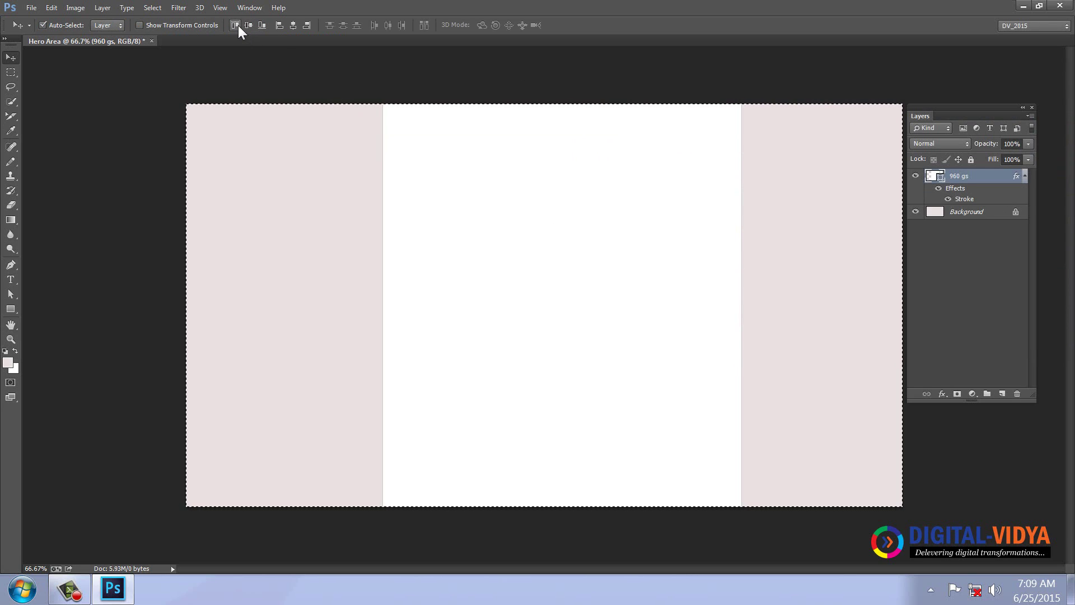
{"action": "left_click", "coordinate": [296, 26]}
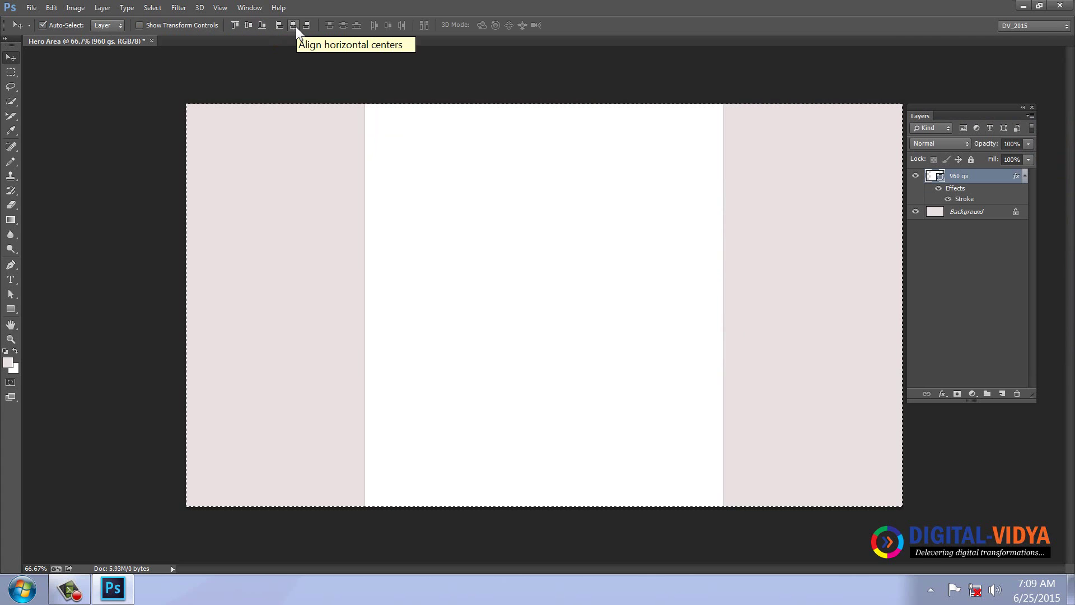
{"action": "key", "text": "ctrl+d"}
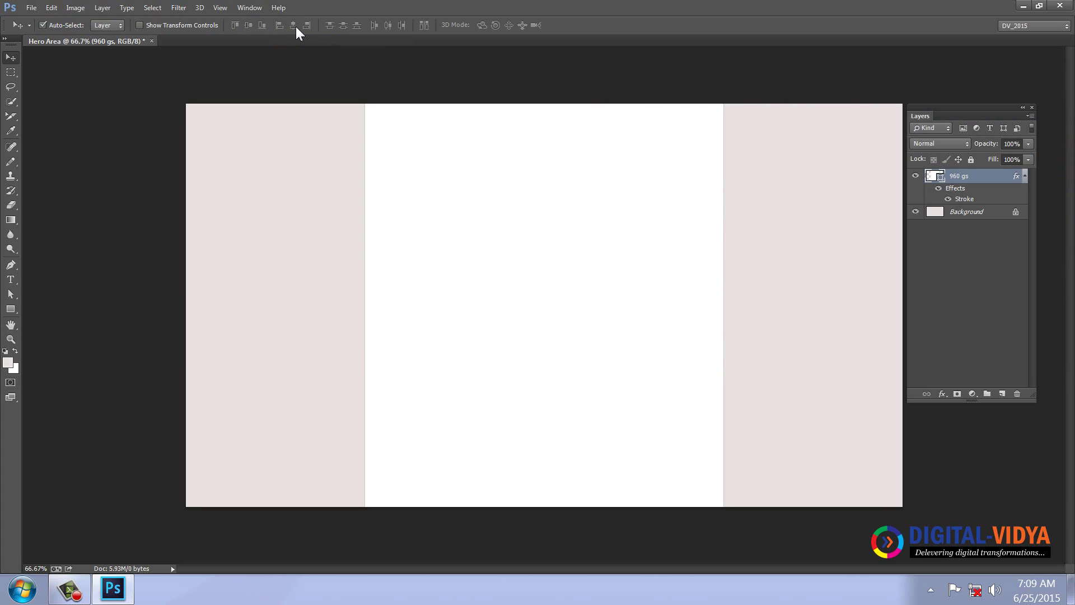
Zoom to 100% and draw a 1920 × 1 px full-width rectangle on a new layer
{"action": "left_click", "coordinate": [220, 8]}
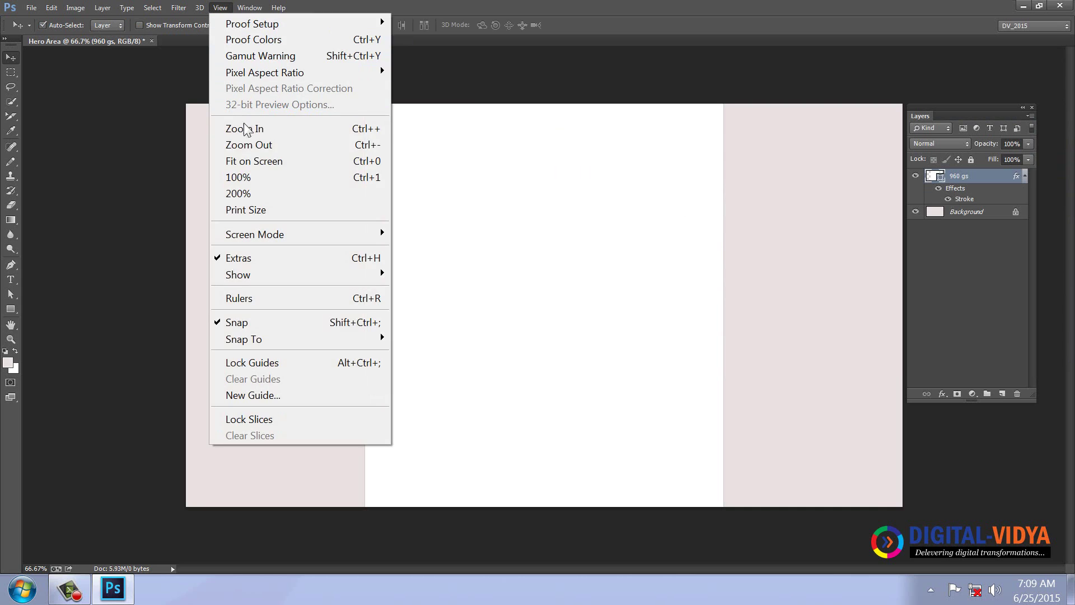
{"action": "left_click", "coordinate": [246, 177]}
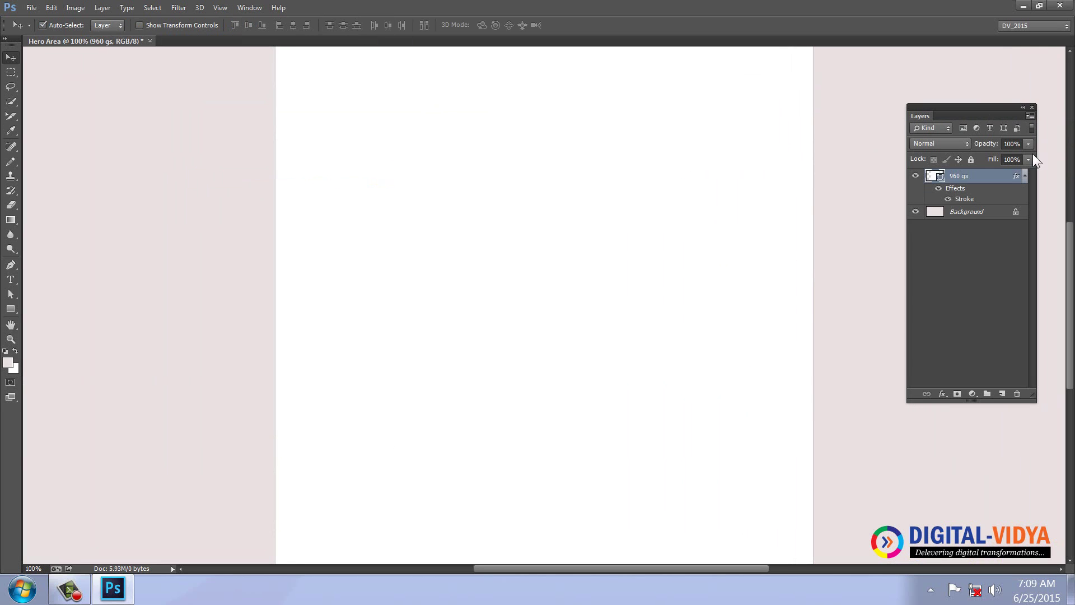
{"action": "left_click", "coordinate": [1025, 176]}
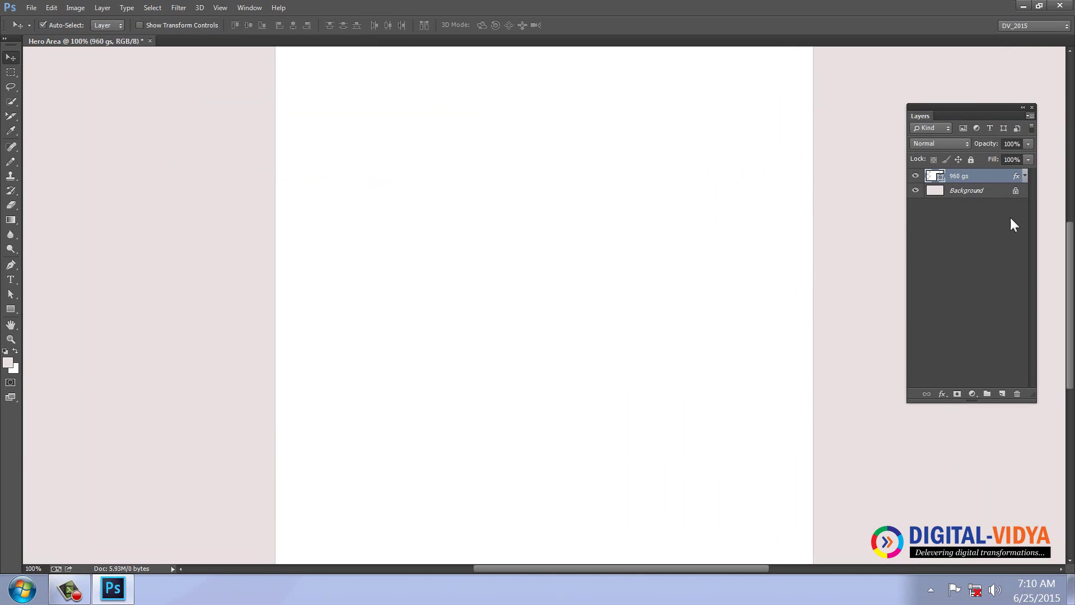
{"action": "left_click", "coordinate": [1002, 393]}
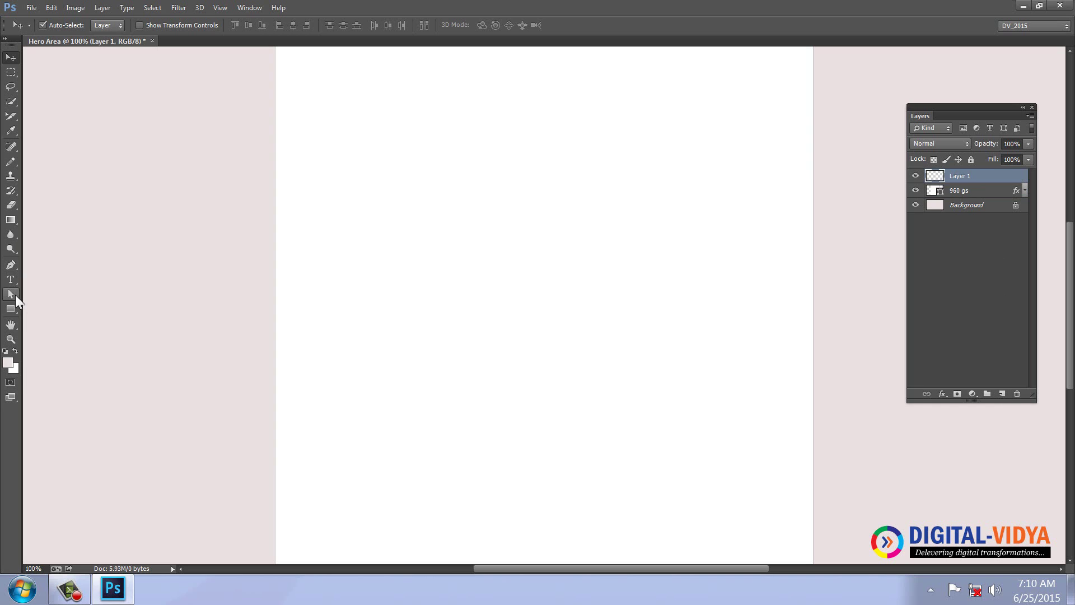
{"action": "left_click", "coordinate": [10, 308]}
{"action": "left_click", "coordinate": [438, 241]}
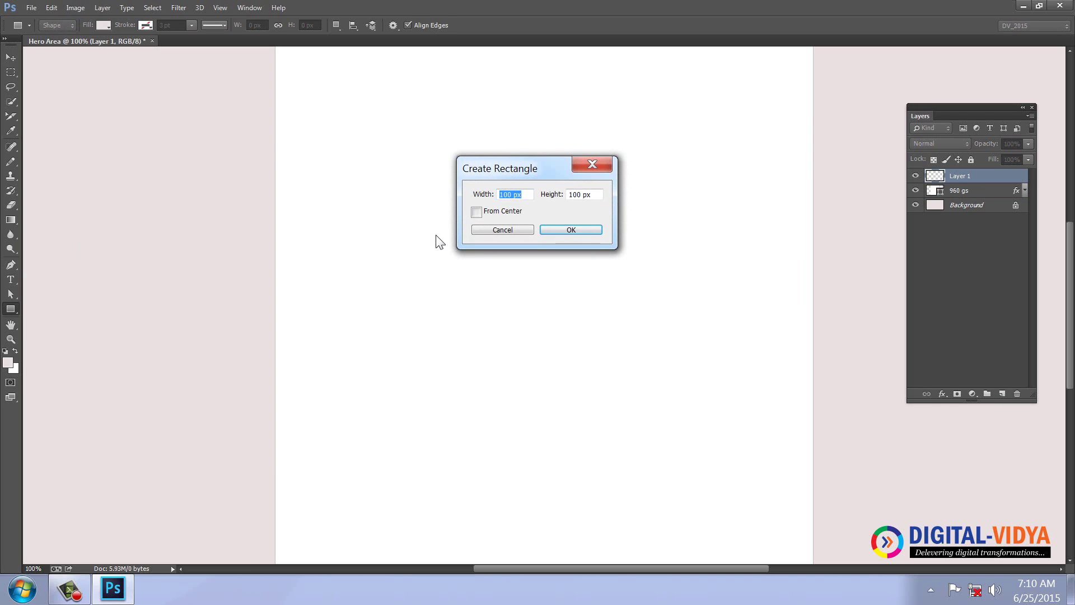
{"action": "type", "text": "192"}
{"action": "type", "text": "0"}
{"action": "key", "text": "Tab"}
{"action": "type", "text": "1"}
{"action": "key", "text": "Return"}
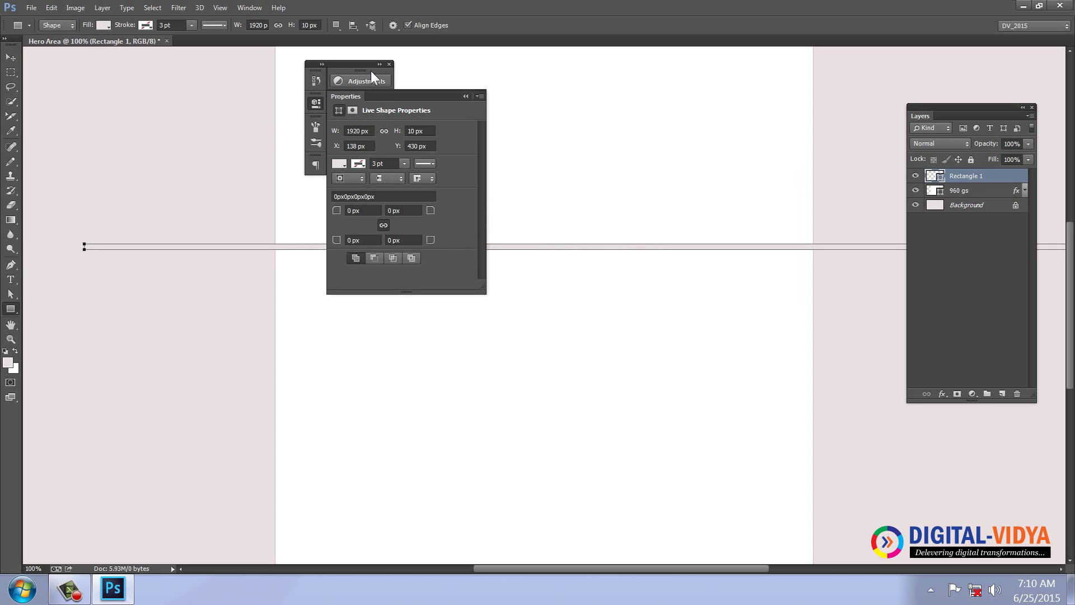
Set the thin bar's colour to dark grey #474646
{"action": "left_click", "coordinate": [389, 64]}
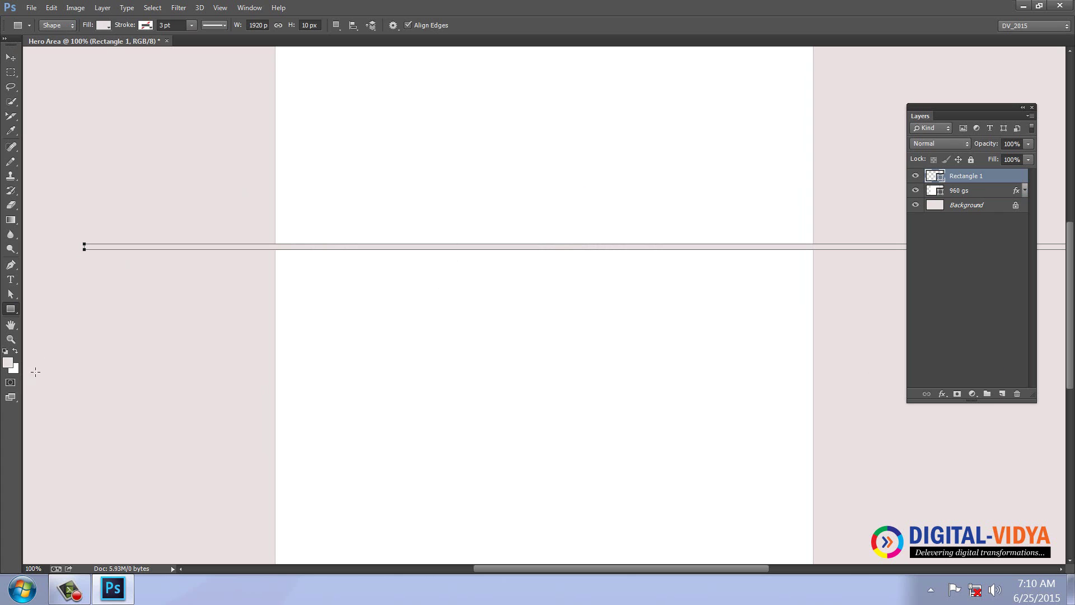
{"action": "left_click", "coordinate": [8, 362]}
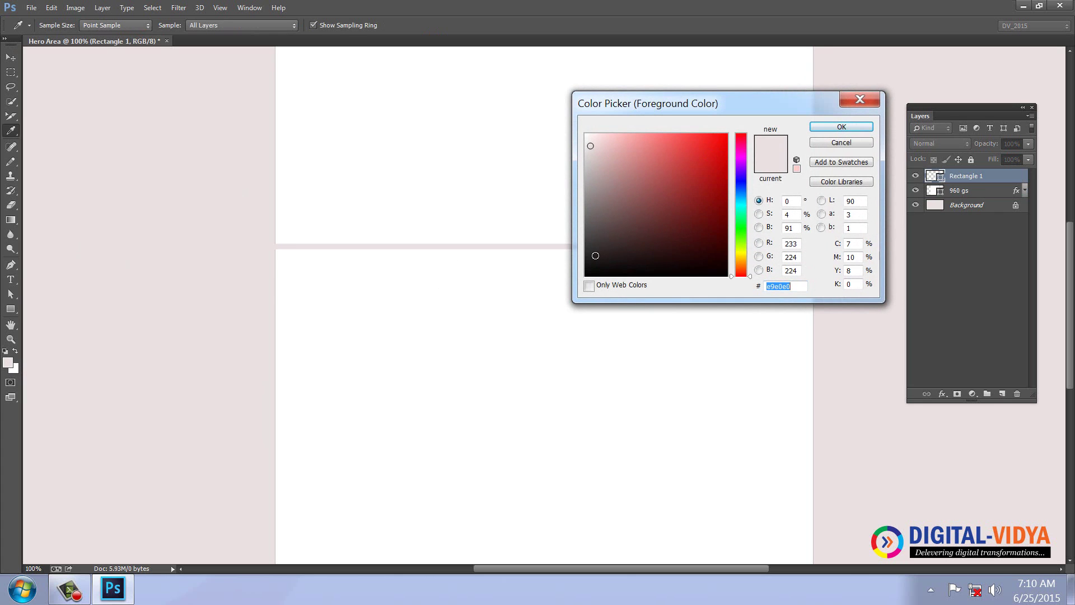
{"action": "left_click_drag", "start_coordinate": [600, 256], "coordinate": [586, 236]}
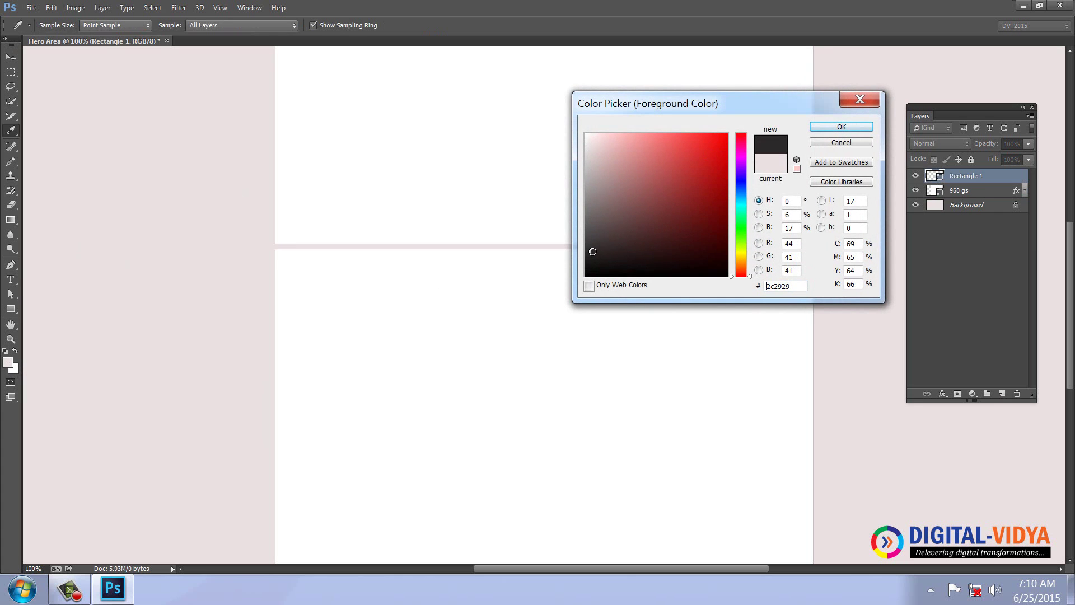
{"action": "left_click", "coordinate": [841, 126]}
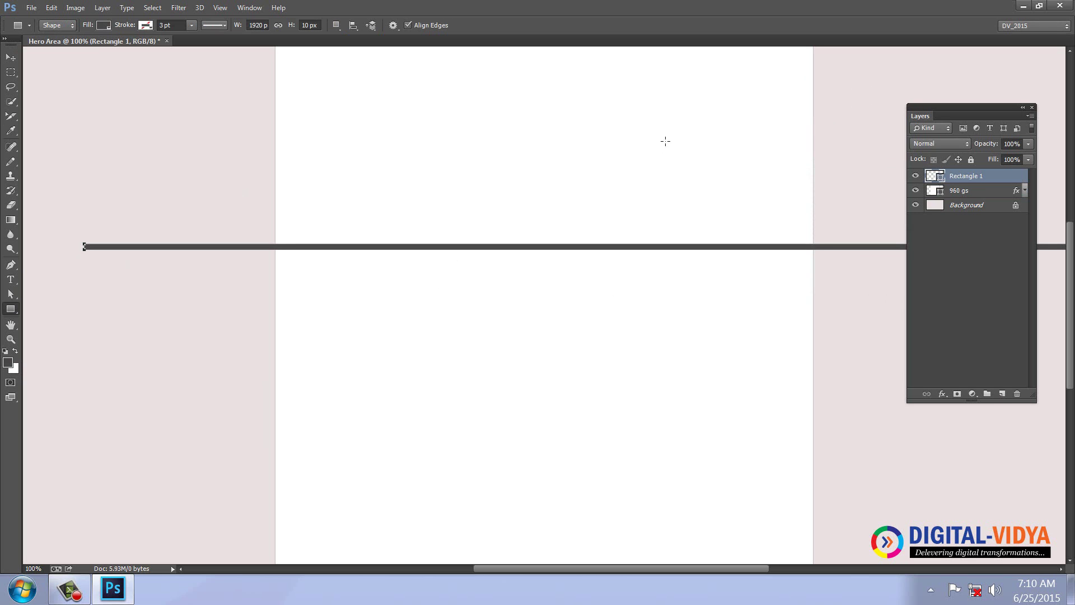
{"action": "left_click", "coordinate": [10, 56]}
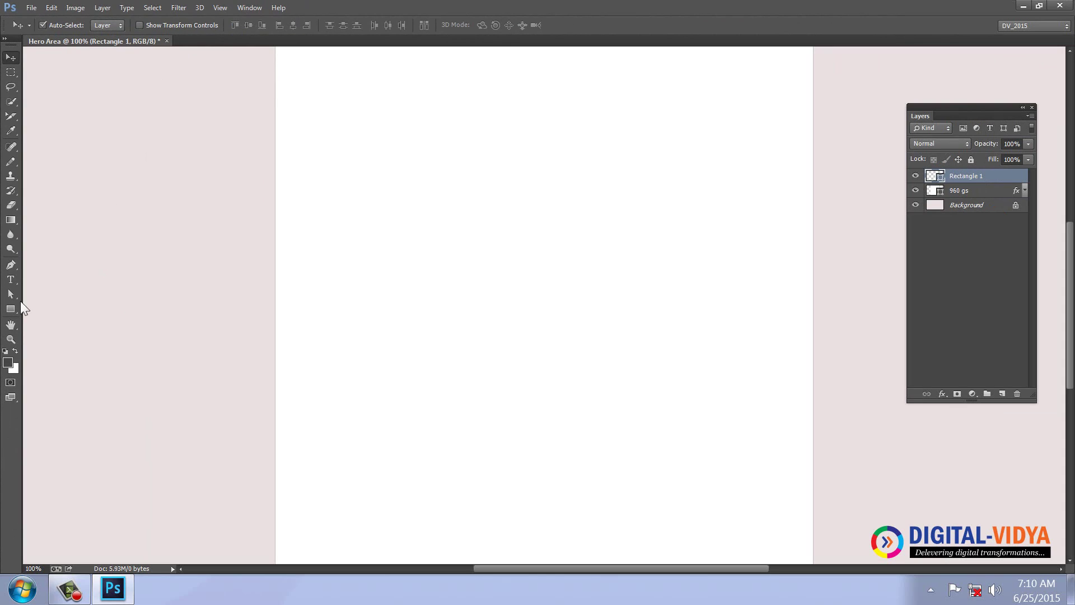
Fill the top strip with orange and turn on the document rulers
{"action": "left_click", "coordinate": [11, 324]}
{"action": "left_click_drag", "start_coordinate": [413, 146], "coordinate": [415, 245]}
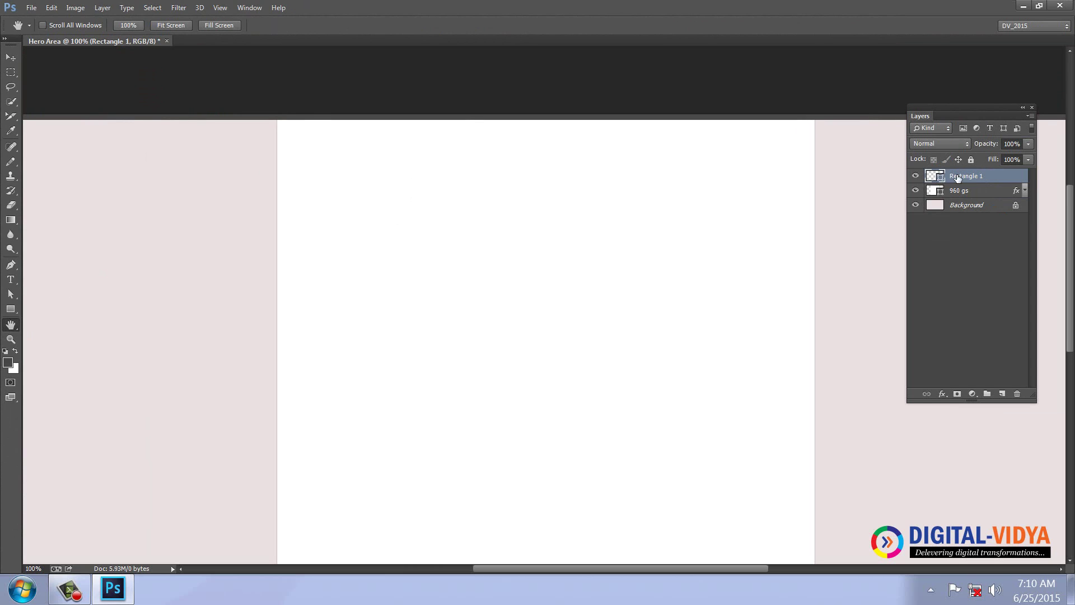
{"action": "left_click", "coordinate": [8, 363]}
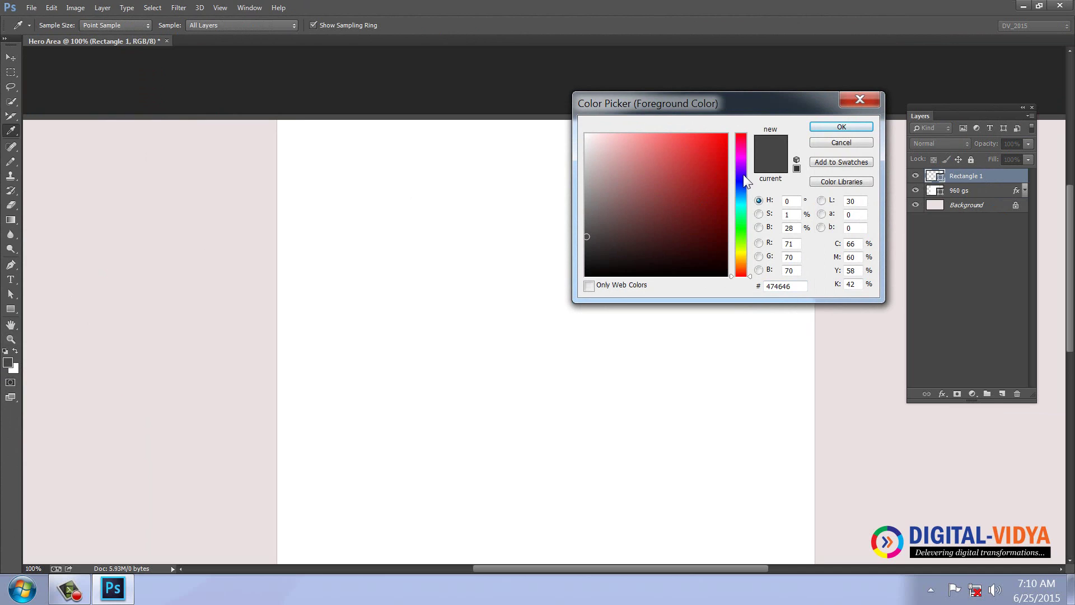
{"action": "left_click", "coordinate": [741, 267]}
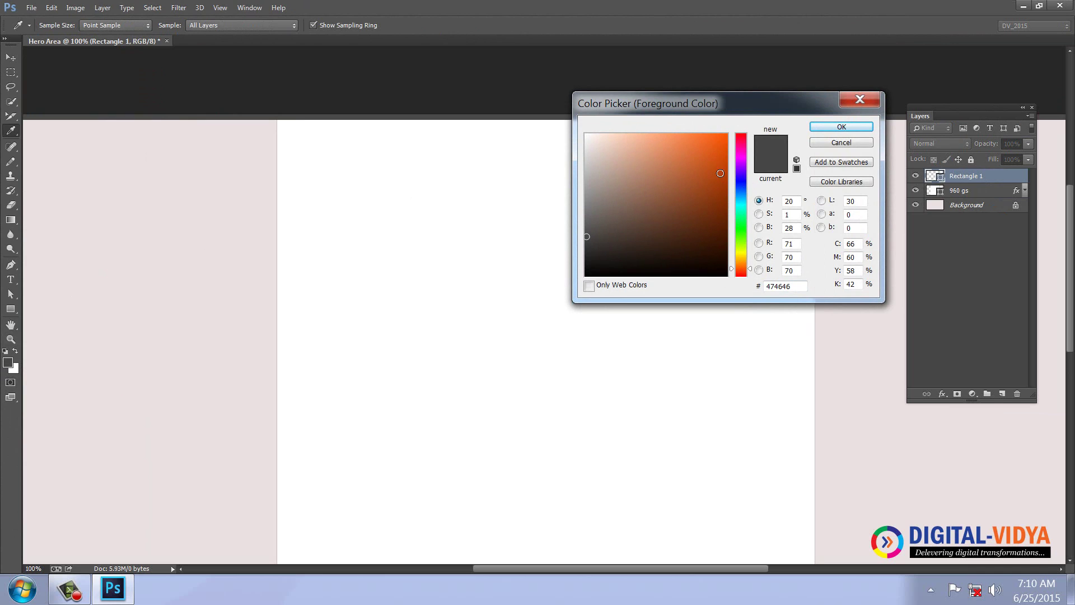
{"action": "left_click", "coordinate": [828, 126]}
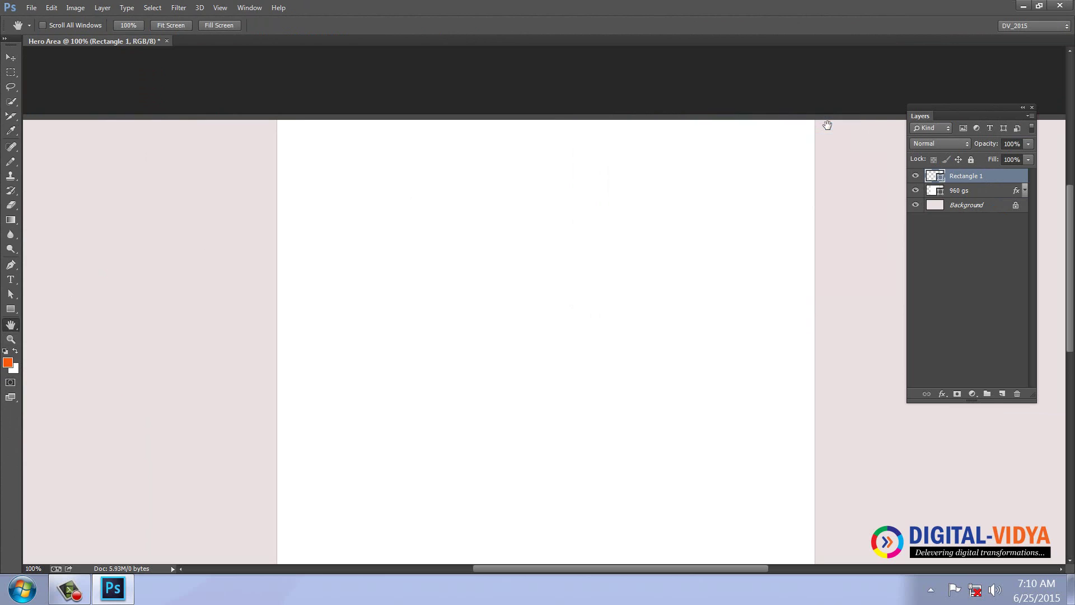
{"action": "key", "text": "alt+BackSpace"}
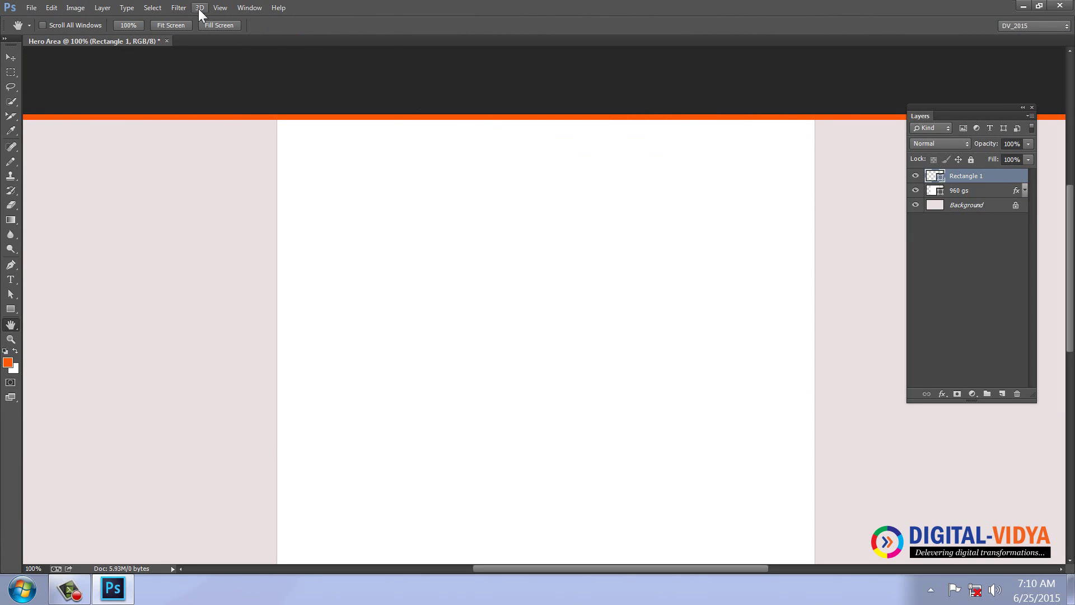
{"action": "left_click", "coordinate": [217, 8]}
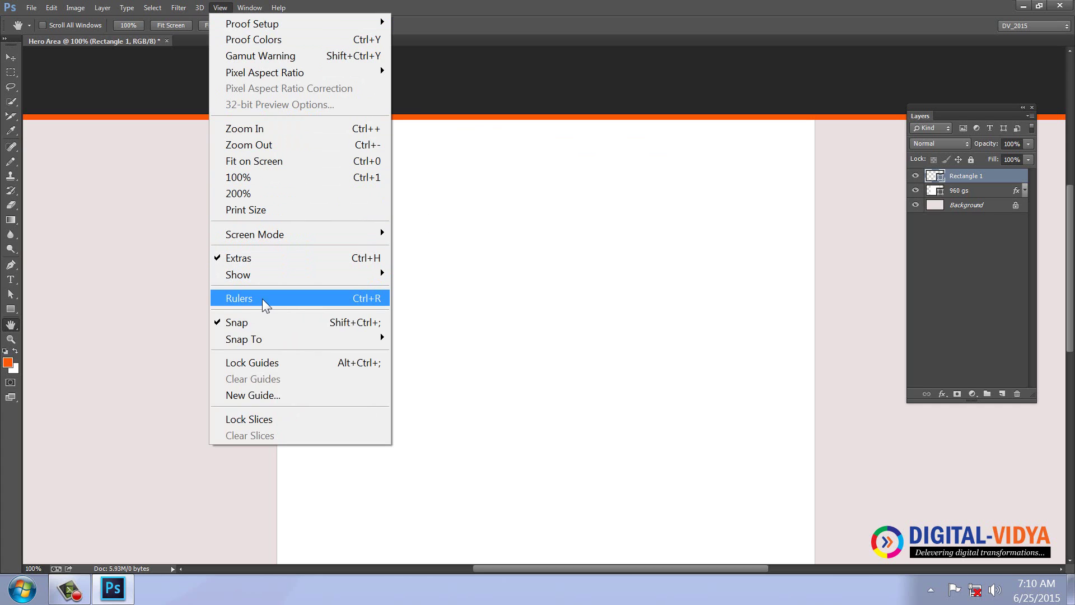
{"action": "left_click", "coordinate": [291, 297]}
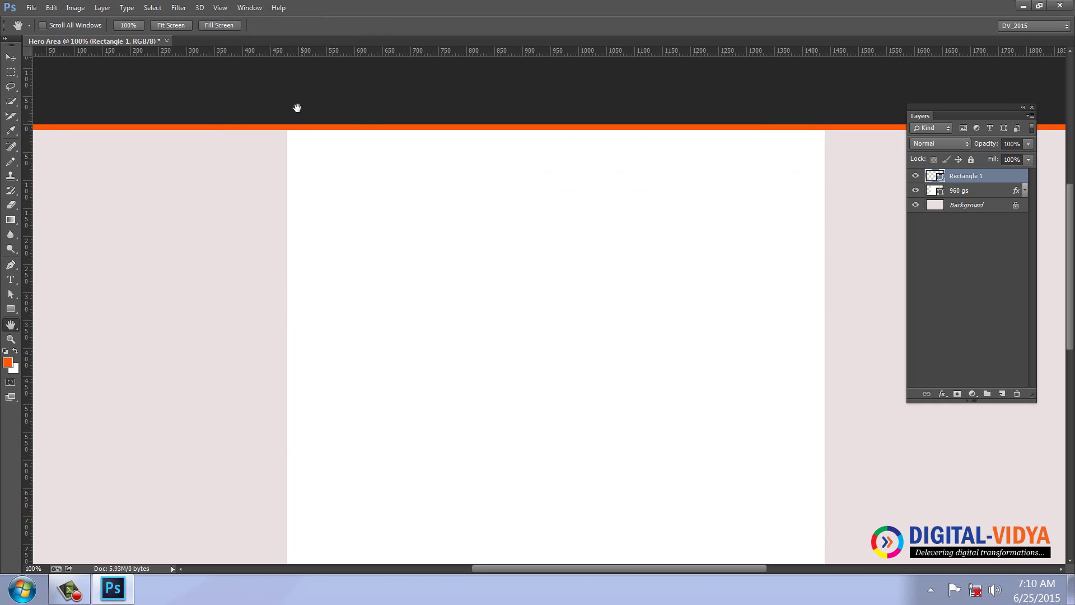
Drag two horizontal guides from the top ruler to 100 px and 402 px
{"action": "left_click", "coordinate": [10, 57]}
{"action": "left_click_drag", "start_coordinate": [240, 51], "coordinate": [242, 180]}
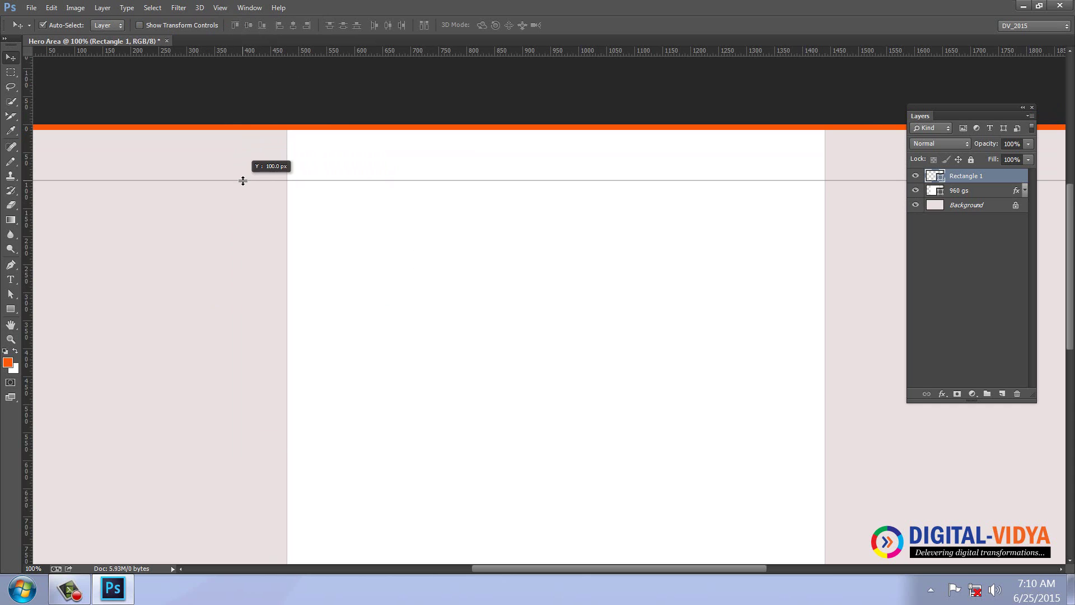
{"action": "left_click_drag", "start_coordinate": [242, 180], "coordinate": [243, 181]}
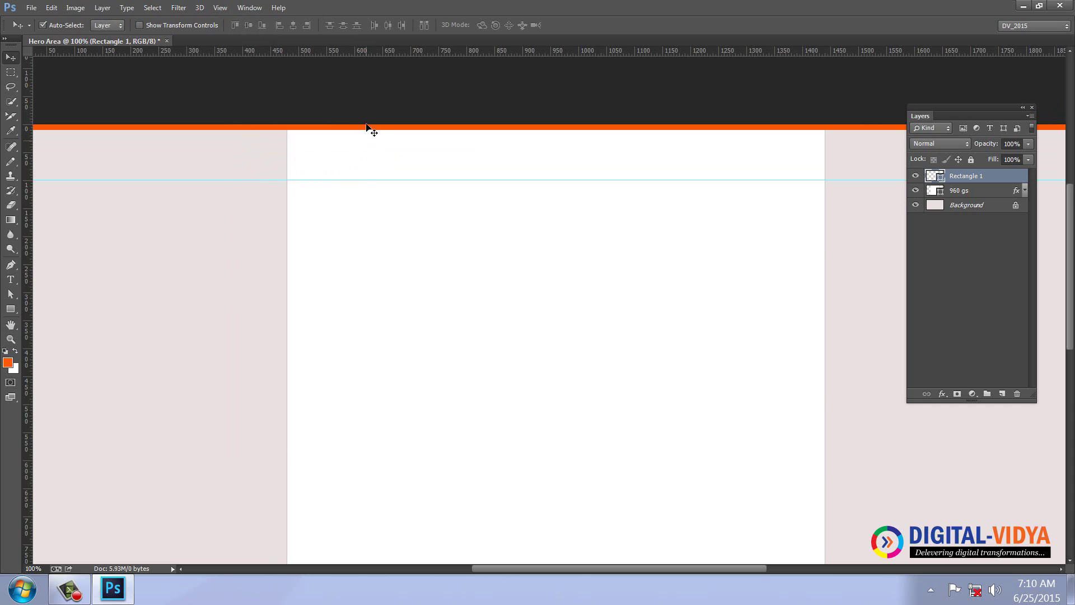
{"action": "left_click_drag", "start_coordinate": [361, 52], "coordinate": [370, 350]}
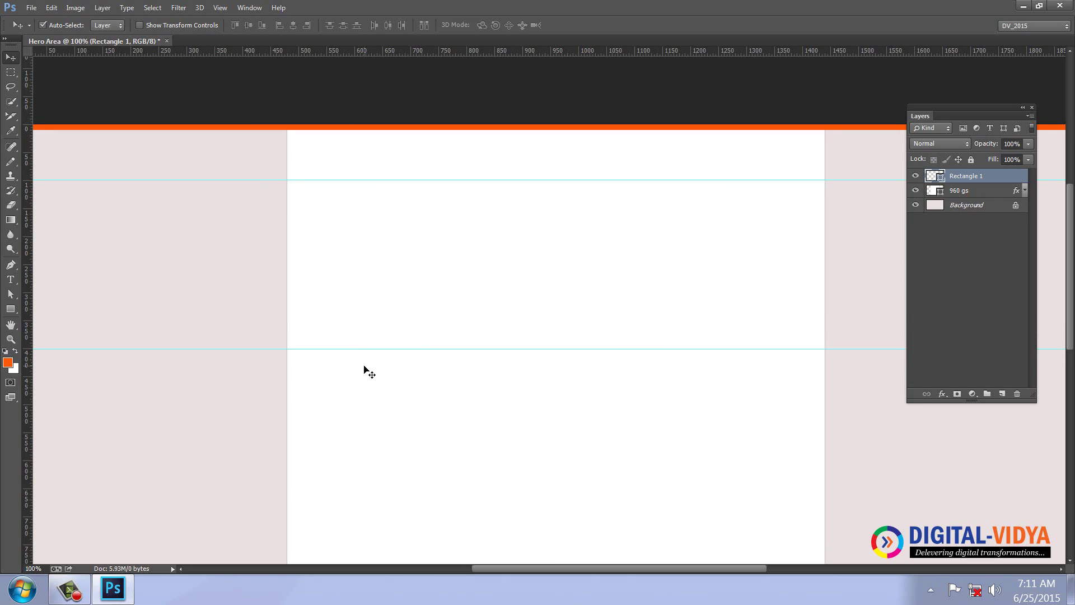
Lock the Rectangle 1 and 960 gs layers, then add a new layer named 'Banner'
{"action": "left_click", "coordinate": [969, 192], "text": "shift"}
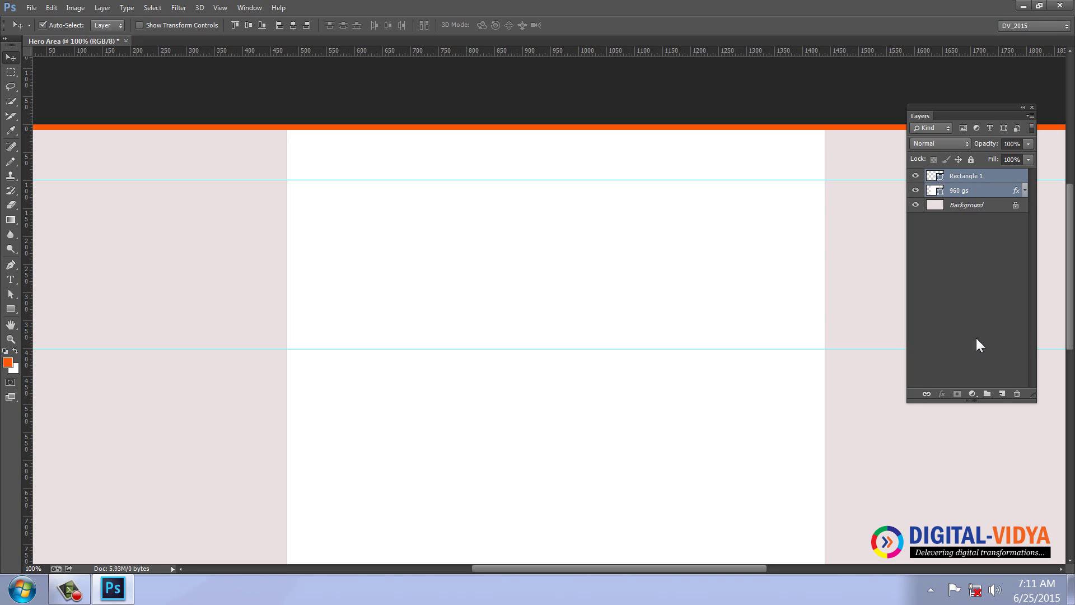
{"action": "left_click", "coordinate": [971, 160]}
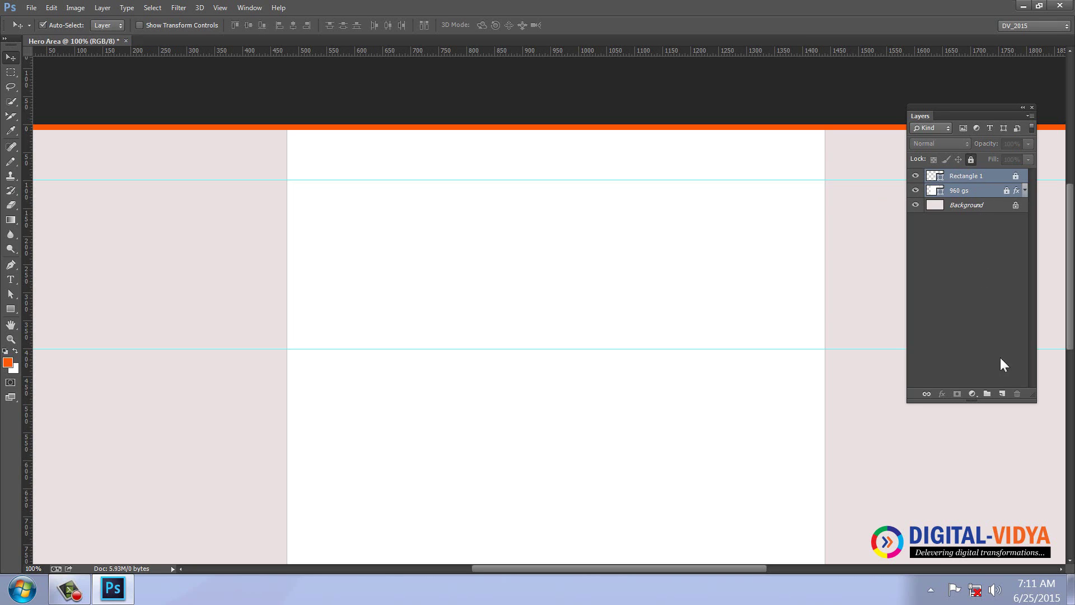
{"action": "left_click", "coordinate": [1002, 394]}
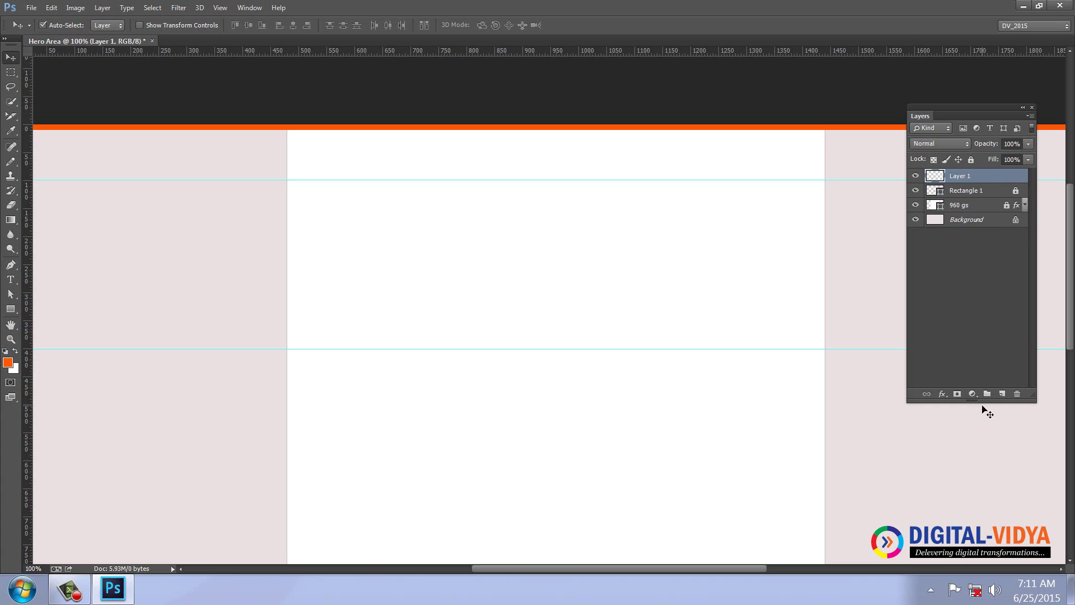
{"action": "double_click", "coordinate": [958, 176]}
{"action": "type", "text": "Banner"}
{"action": "key", "text": "Return"}
Draw a 960 × 302 px rectangle spanning the band between the two guides
{"action": "left_click", "coordinate": [11, 308]}
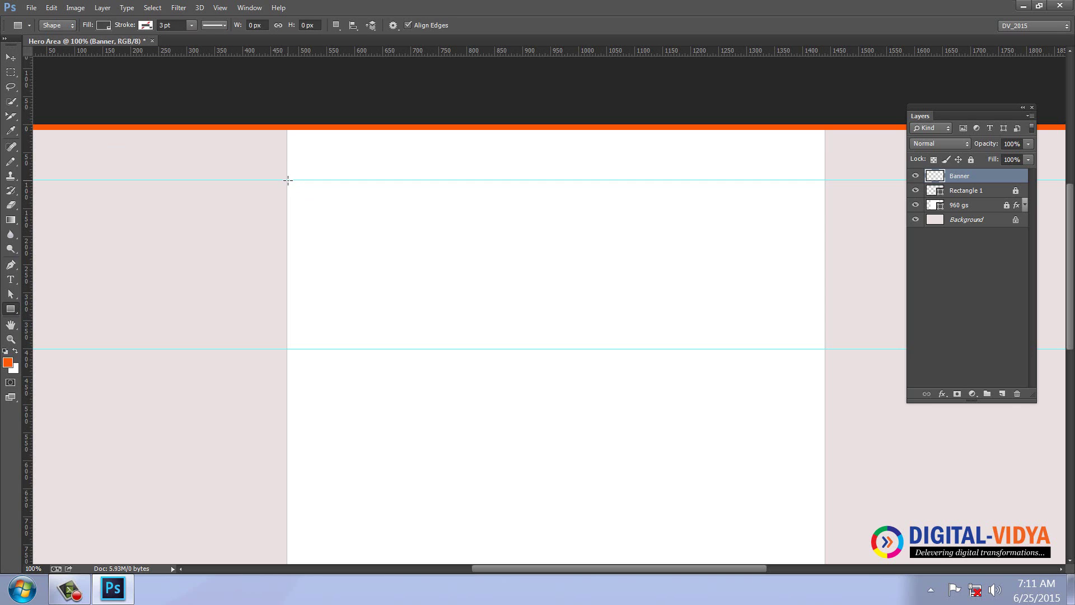
{"action": "left_click_drag", "start_coordinate": [288, 179], "coordinate": [827, 349]}
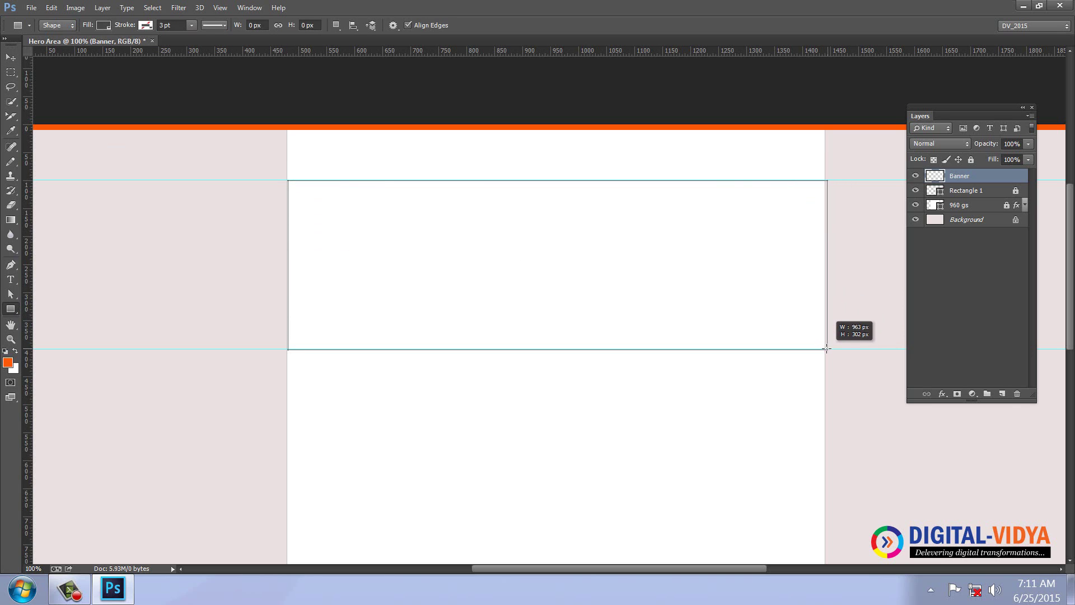
{"action": "left_click_drag", "start_coordinate": [827, 349], "coordinate": [825, 348]}
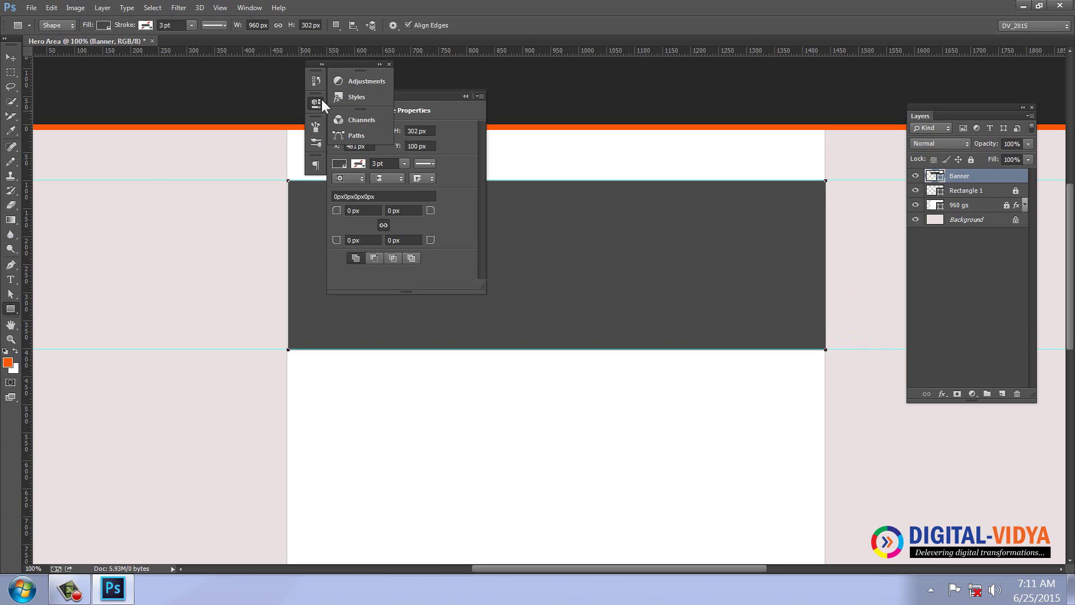
{"action": "left_click", "coordinate": [389, 64]}
{"action": "left_click", "coordinate": [9, 58]}
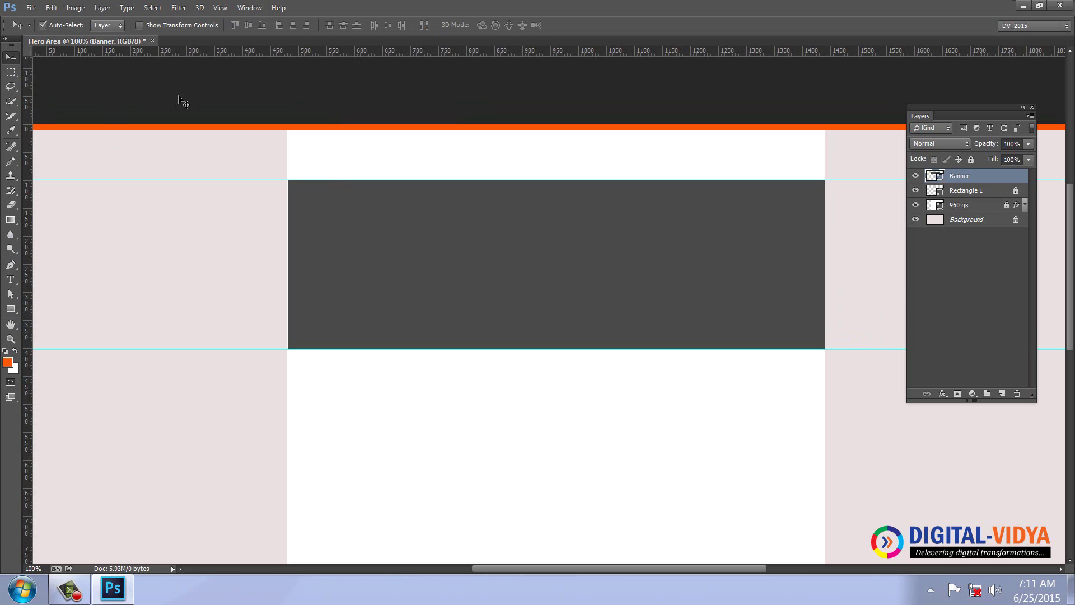
{"action": "left_click", "coordinate": [34, 7]}
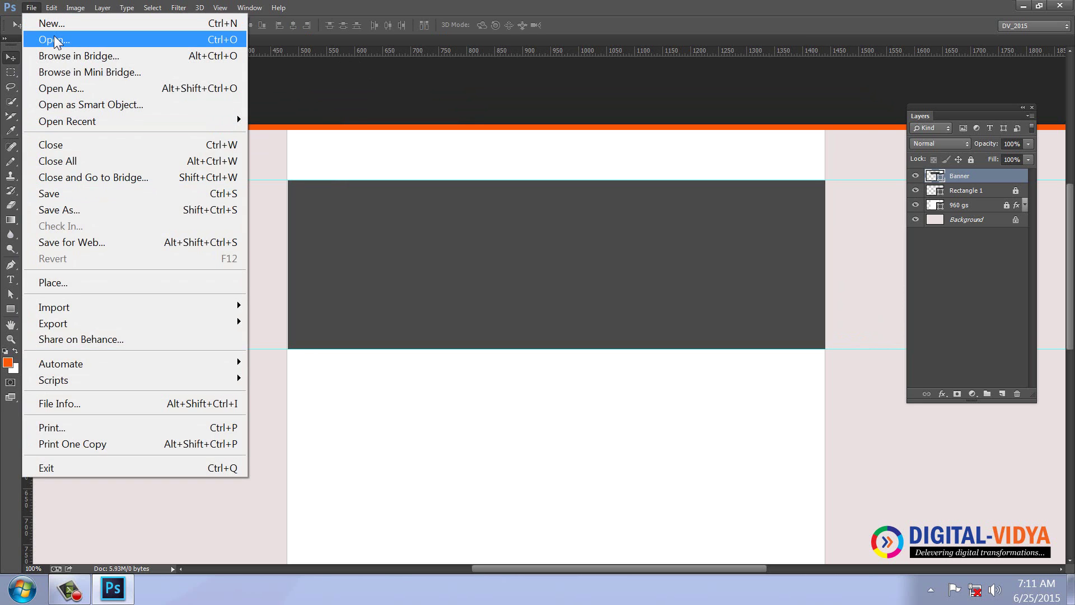
{"action": "left_click", "coordinate": [54, 40]}
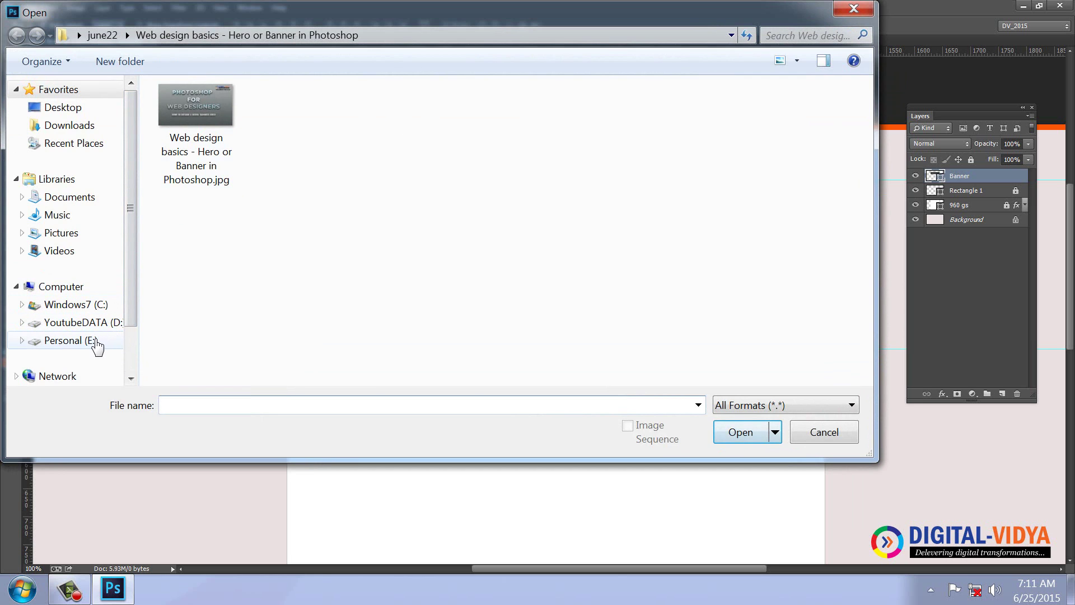
{"action": "left_click", "coordinate": [95, 342]}
{"action": "double_click", "coordinate": [304, 120]}
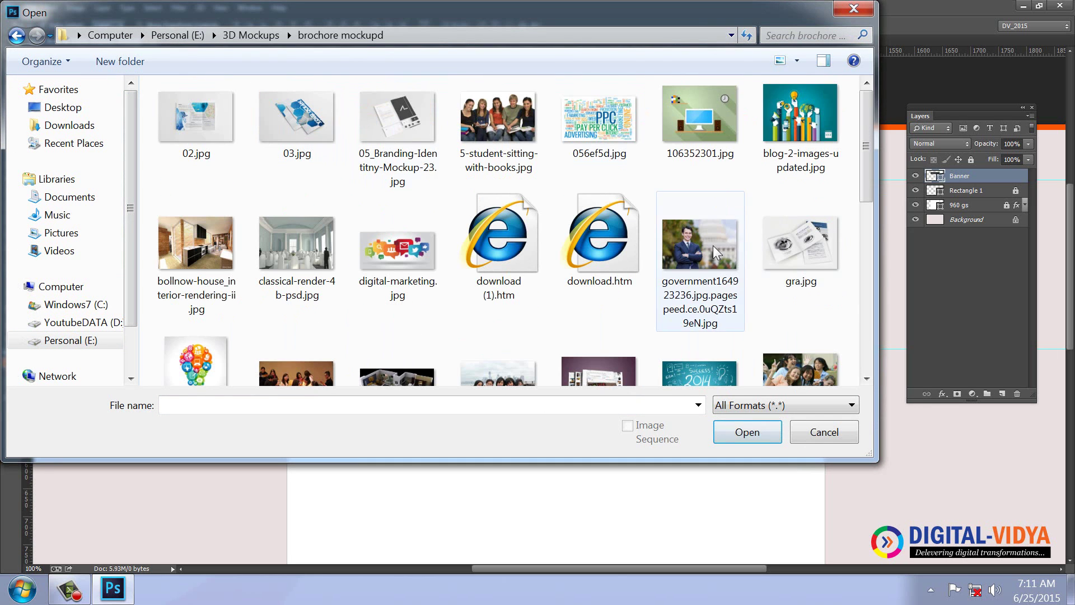
{"action": "double_click", "coordinate": [703, 244]}
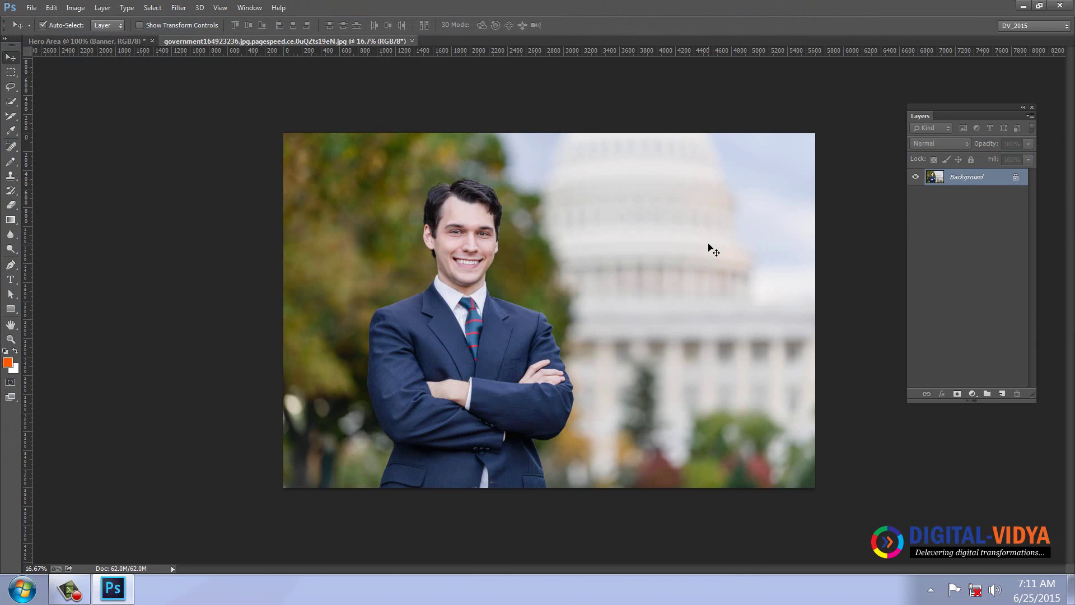
{"action": "key", "text": "ctrl+a"}
{"action": "key", "text": "ctrl+w"}
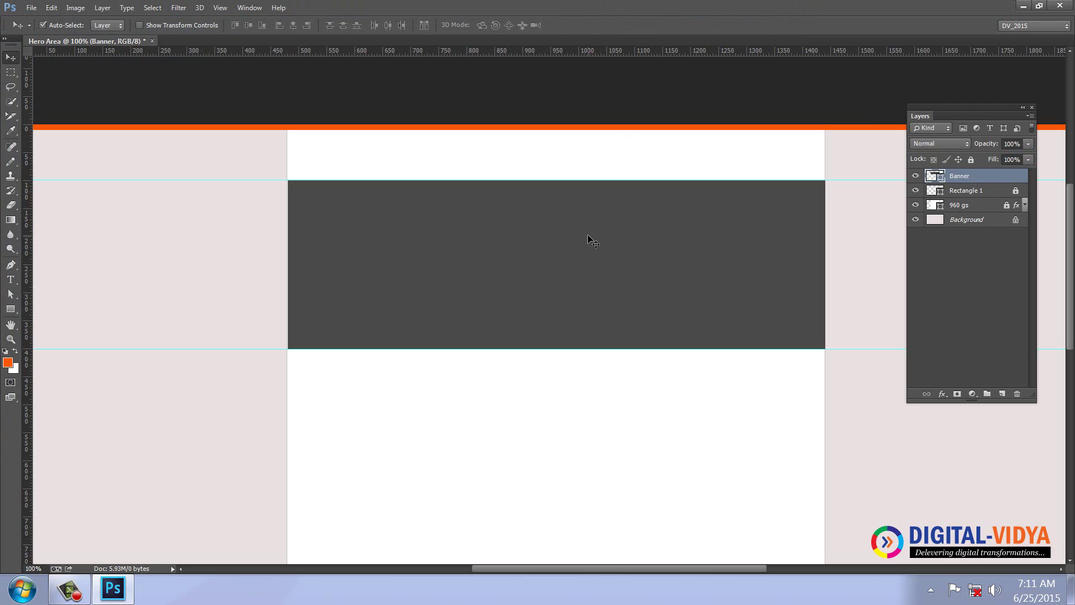
Paste the suit photo into Hero Area and scale it to 20%
{"action": "key", "text": "ctrl+v"}
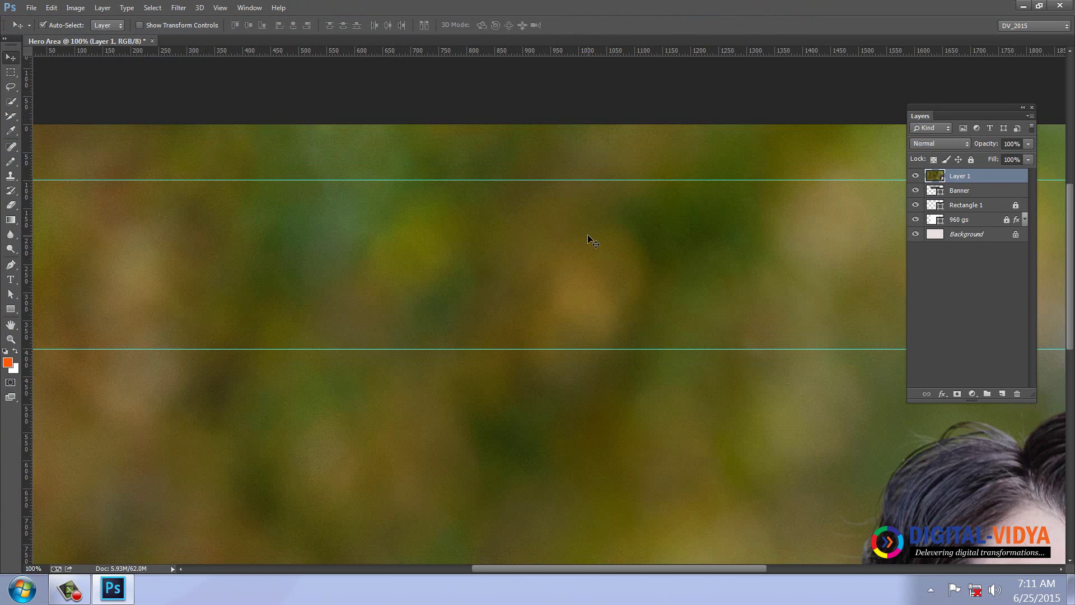
{"action": "key", "text": "ctrl+minus"}
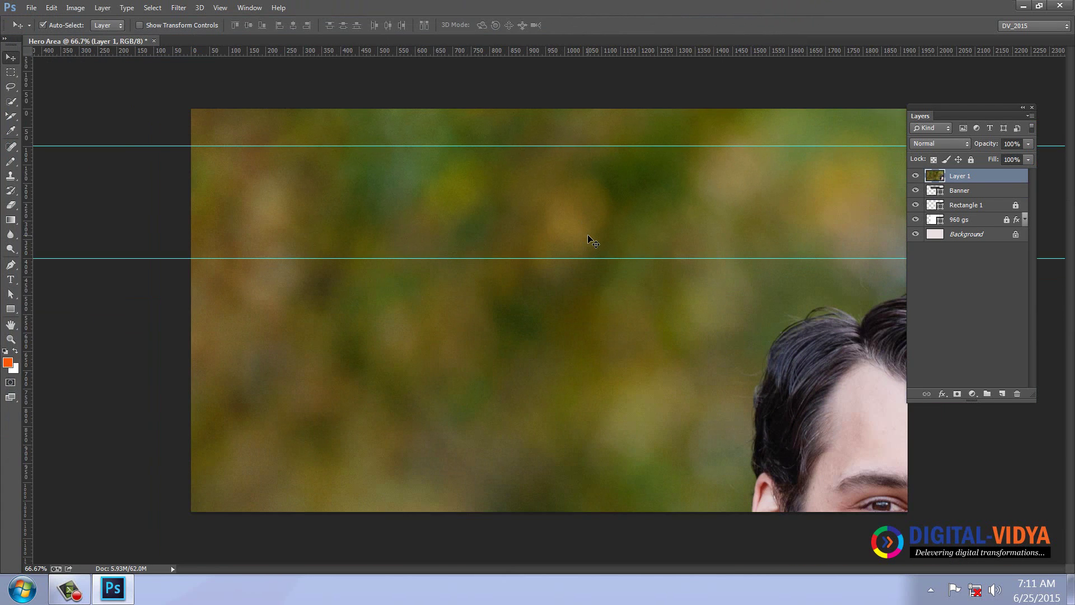
{"action": "key", "text": "ctrl+t"}
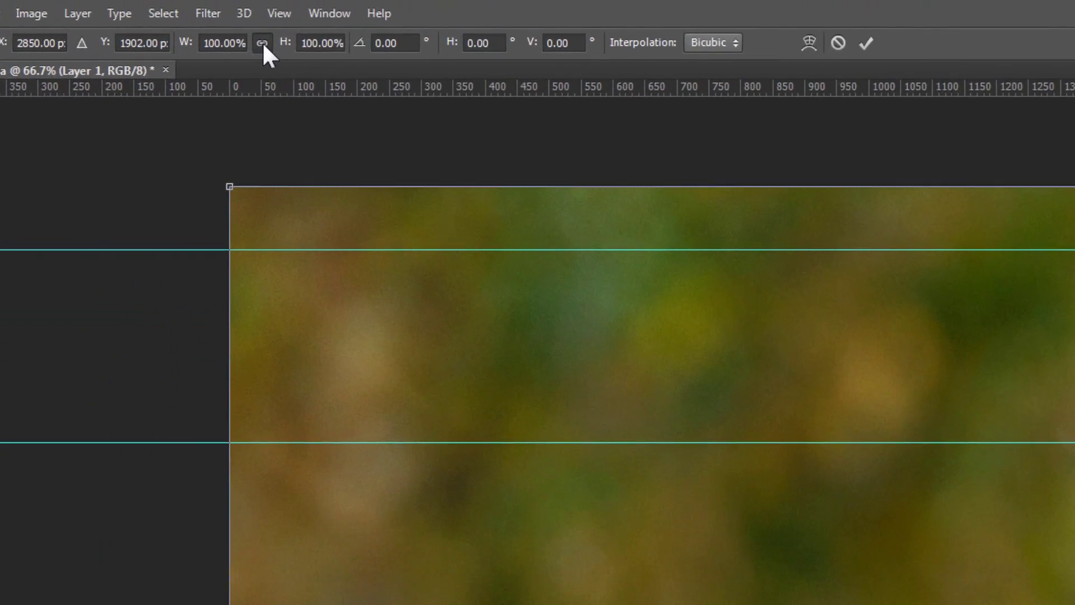
{"action": "left_click", "coordinate": [238, 24]}
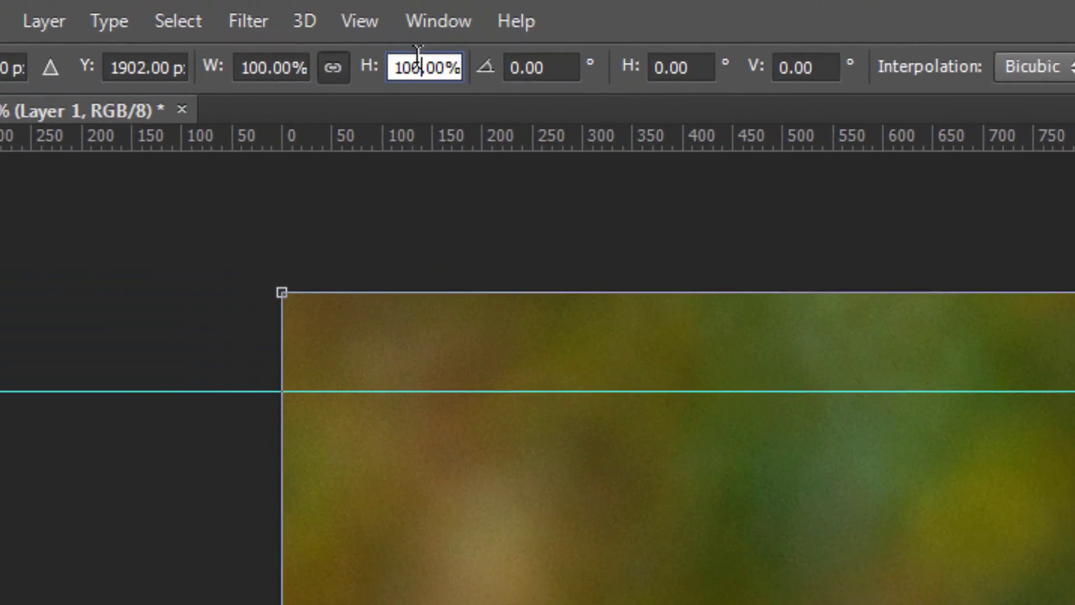
{"action": "type", "text": "20"}
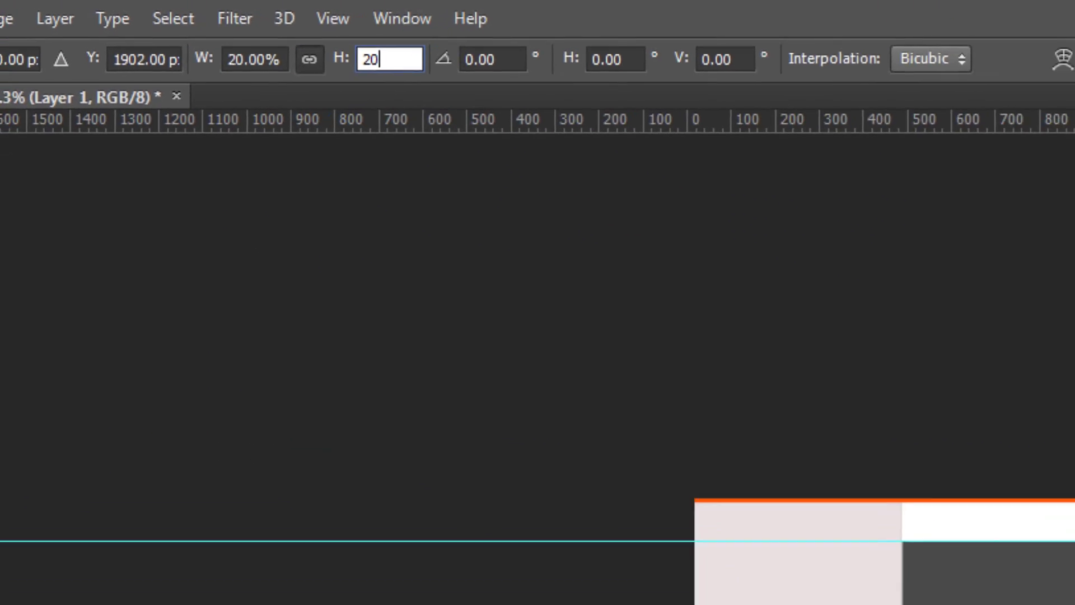
{"action": "key", "text": "Return"}
Position the scaled photo over the banner at 100% zoom and commit the transform
{"action": "left_click_drag", "start_coordinate": [613, 263], "coordinate": [603, 257]}
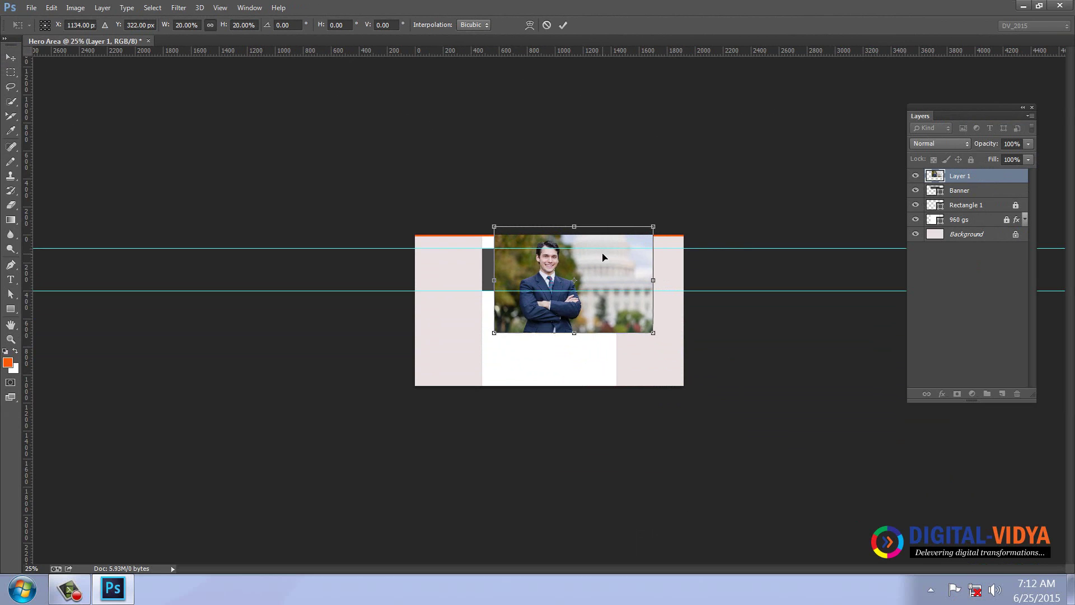
{"action": "left_click", "coordinate": [220, 7]}
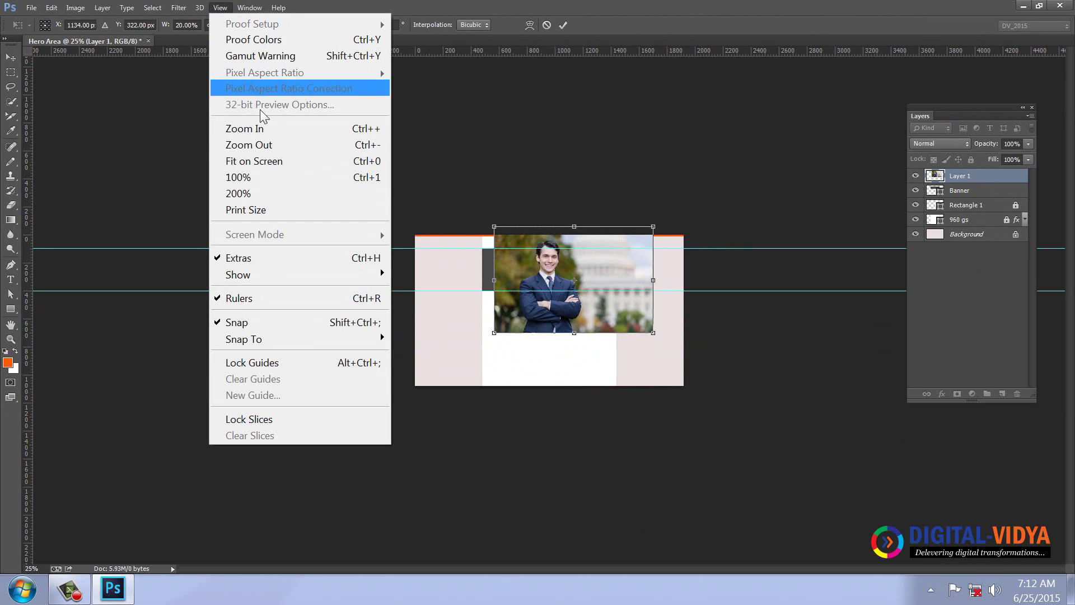
{"action": "left_click", "coordinate": [267, 183]}
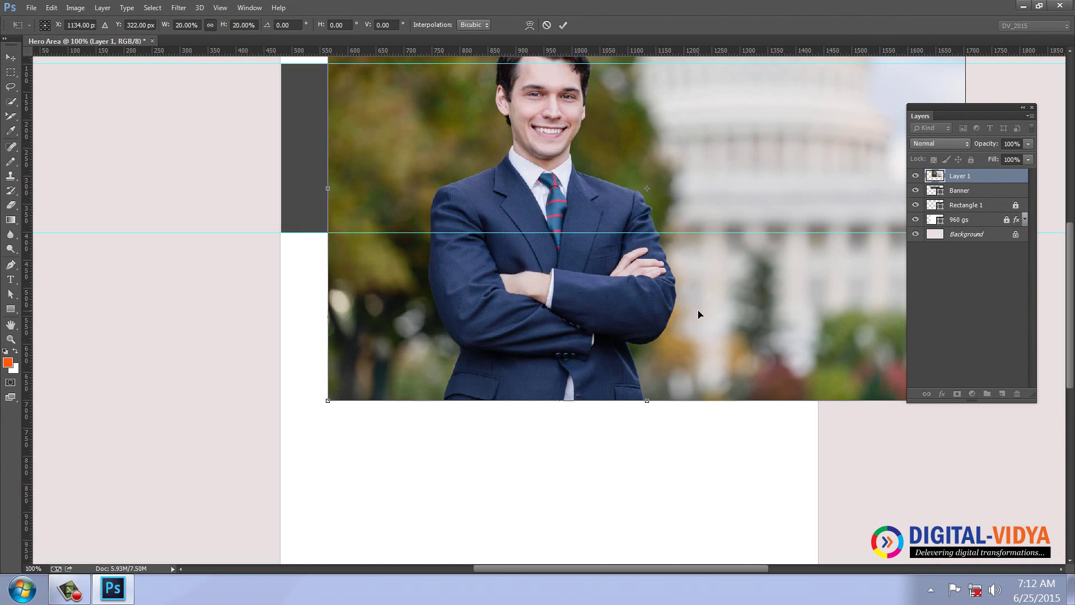
{"action": "mouse_move", "coordinate": [698, 314]}
{"action": "left_mouse_down"}
{"action": "mouse_move", "coordinate": [638, 359]}
{"action": "mouse_move", "coordinate": [643, 381]}
{"action": "mouse_move", "coordinate": [600, 379]}
{"action": "mouse_move", "coordinate": [588, 348]}
{"action": "mouse_move", "coordinate": [560, 345]}
{"action": "left_mouse_up"}
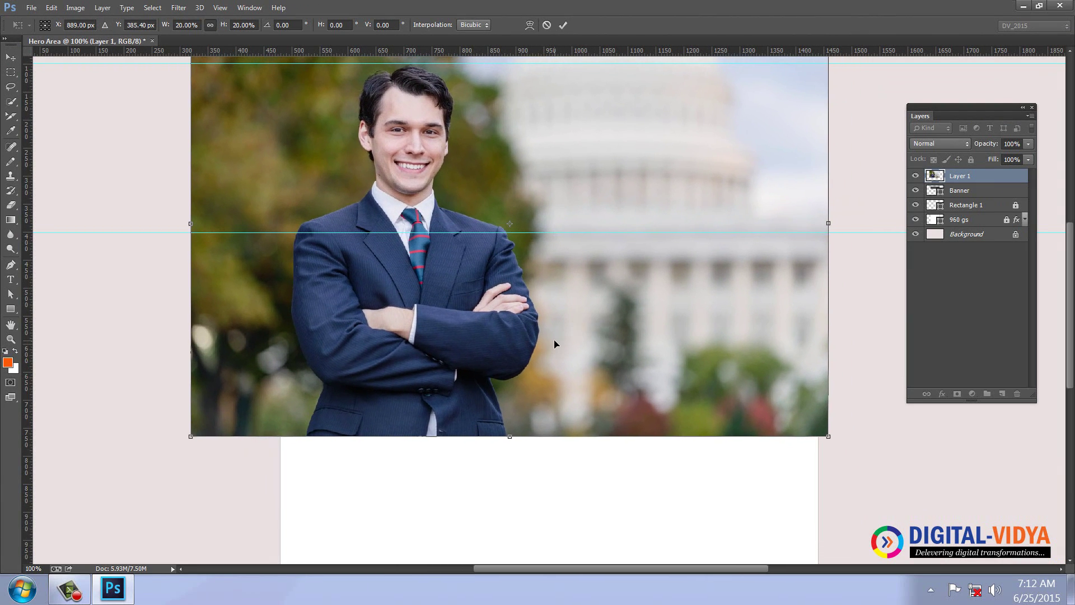
{"action": "key", "text": "Return"}
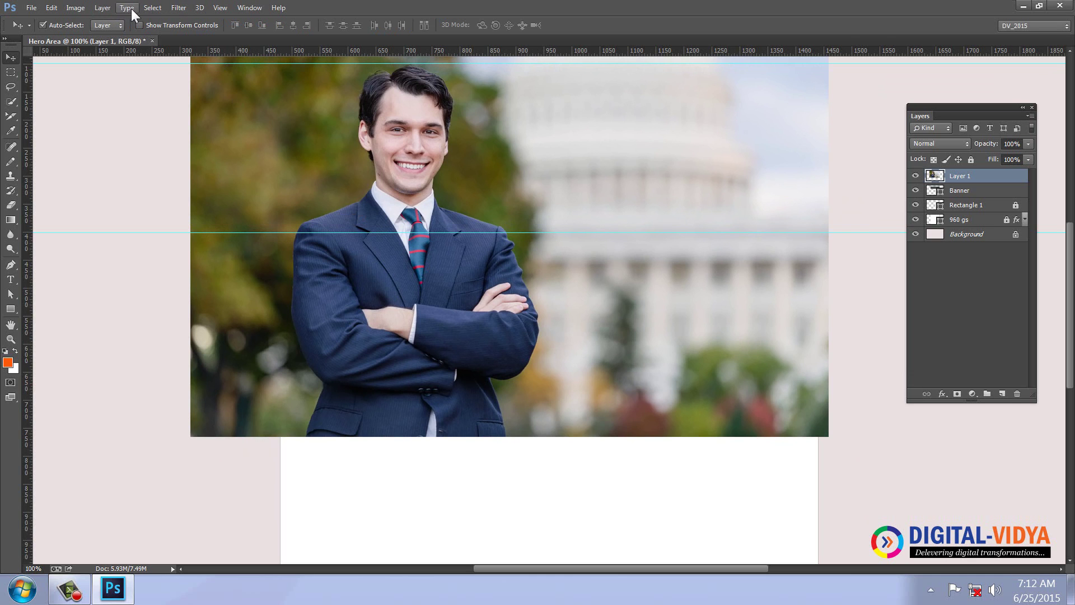
Clip the suit photo (Layer 1) to the Banner layer with a clipping mask
{"action": "left_click", "coordinate": [99, 8]}
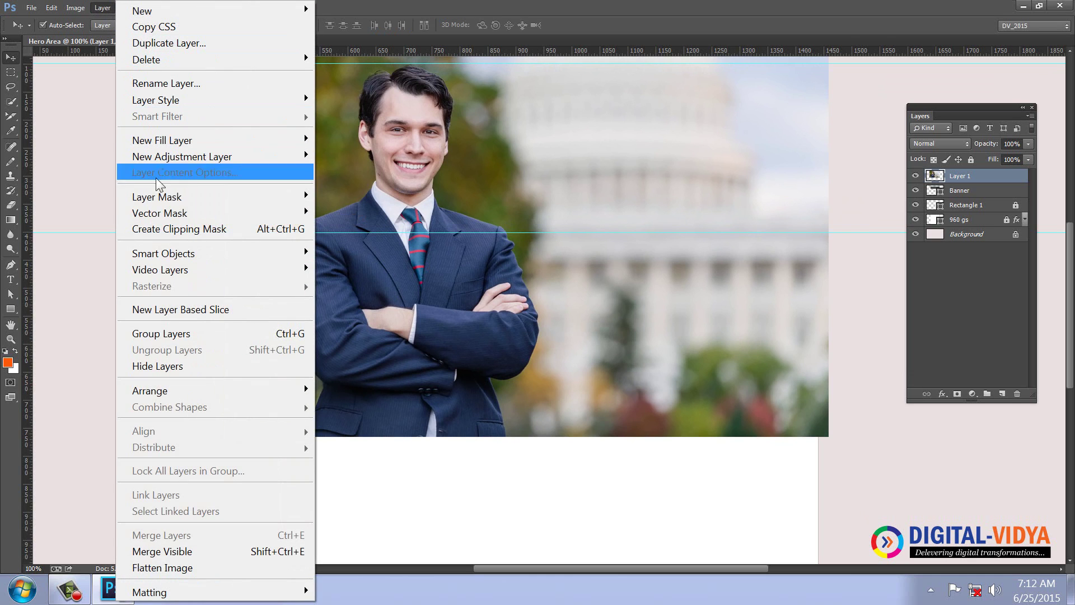
{"action": "left_click", "coordinate": [162, 230]}
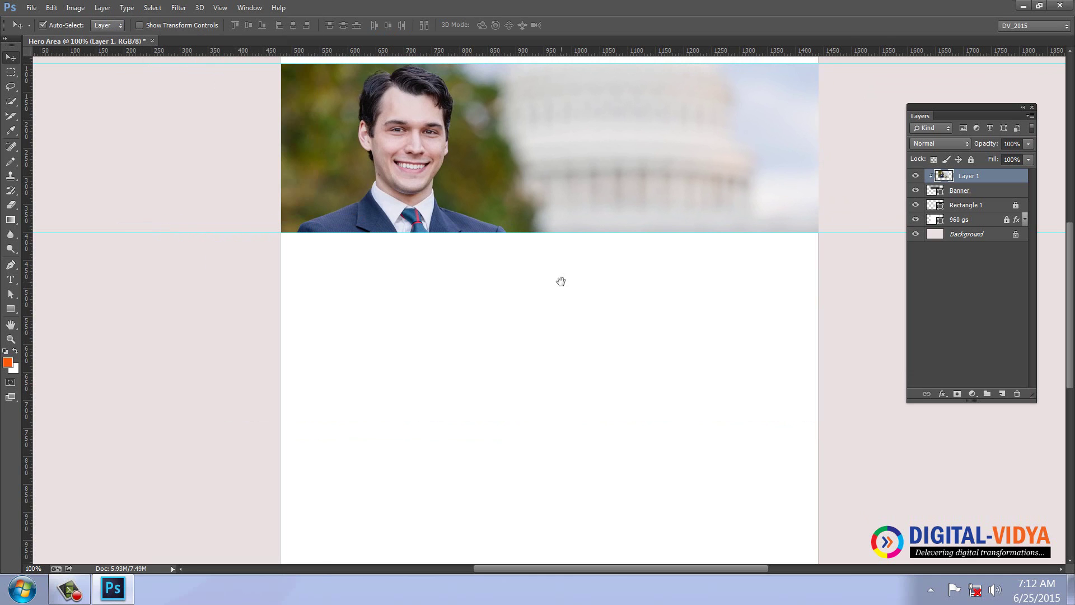
{"action": "left_click_drag", "start_coordinate": [559, 280], "coordinate": [556, 320]}
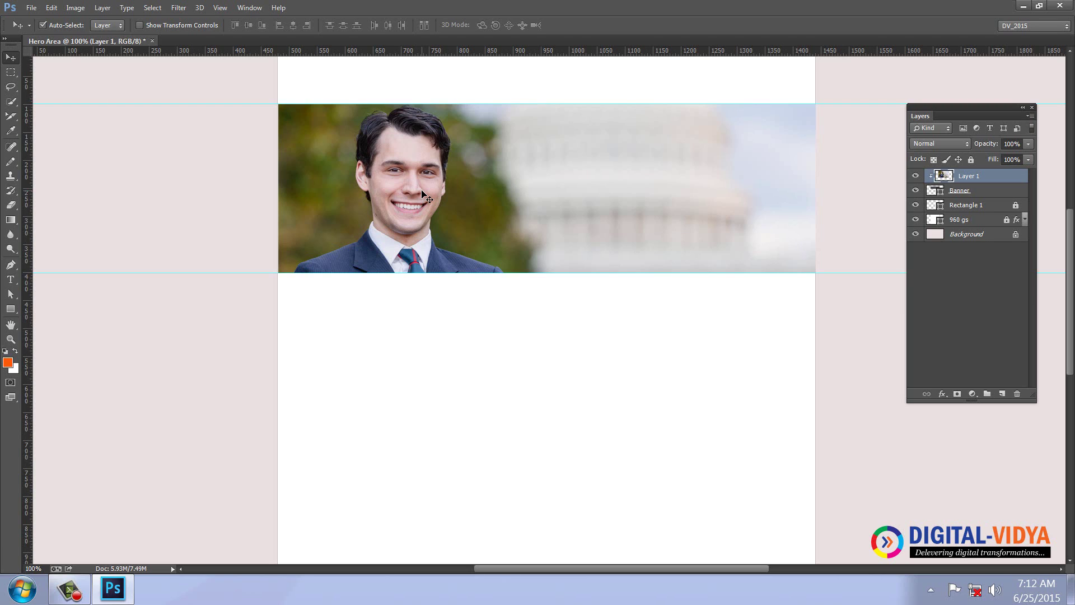
Type a two-line headline 'Get Internation' / 'Certified Profesional' below the banner in orange Oswald Bold 72 pt
{"action": "left_click", "coordinate": [10, 279]}
{"action": "left_click", "coordinate": [360, 376]}
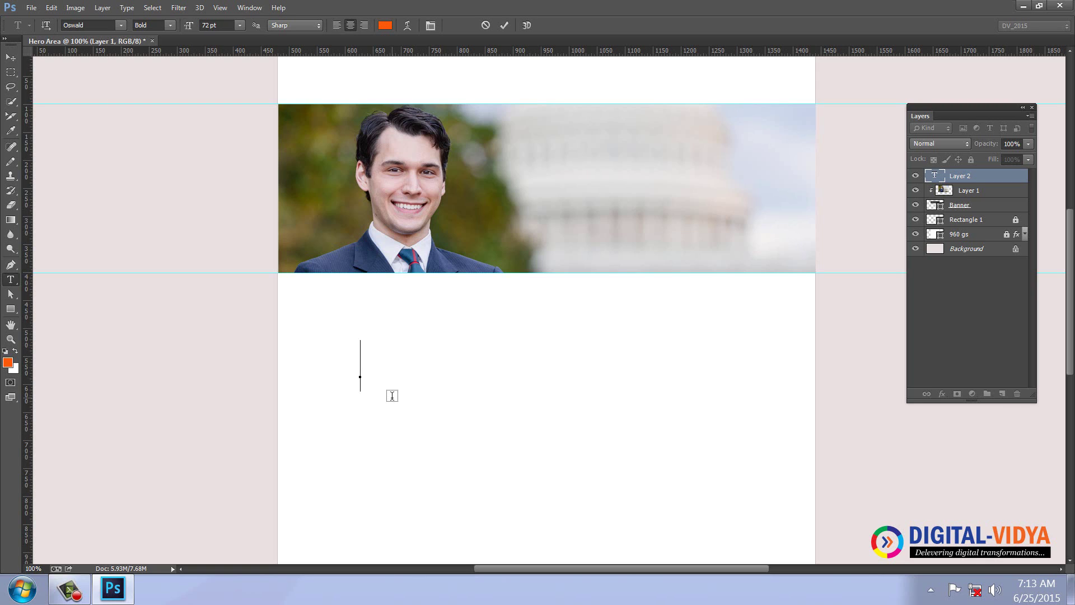
{"action": "type", "text": "Get "}
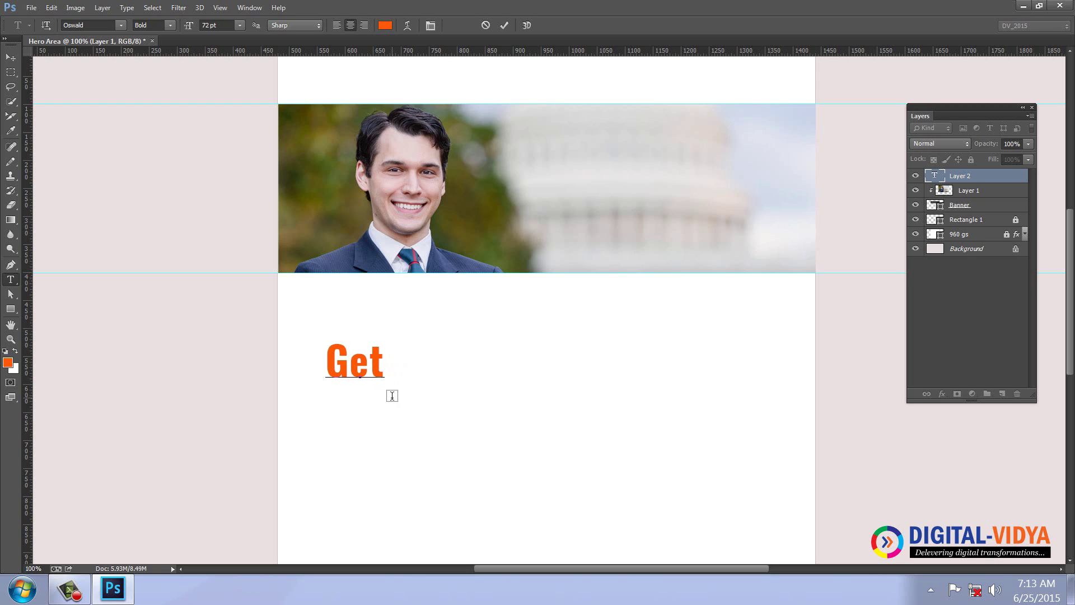
{"action": "type", "text": "Internati"}
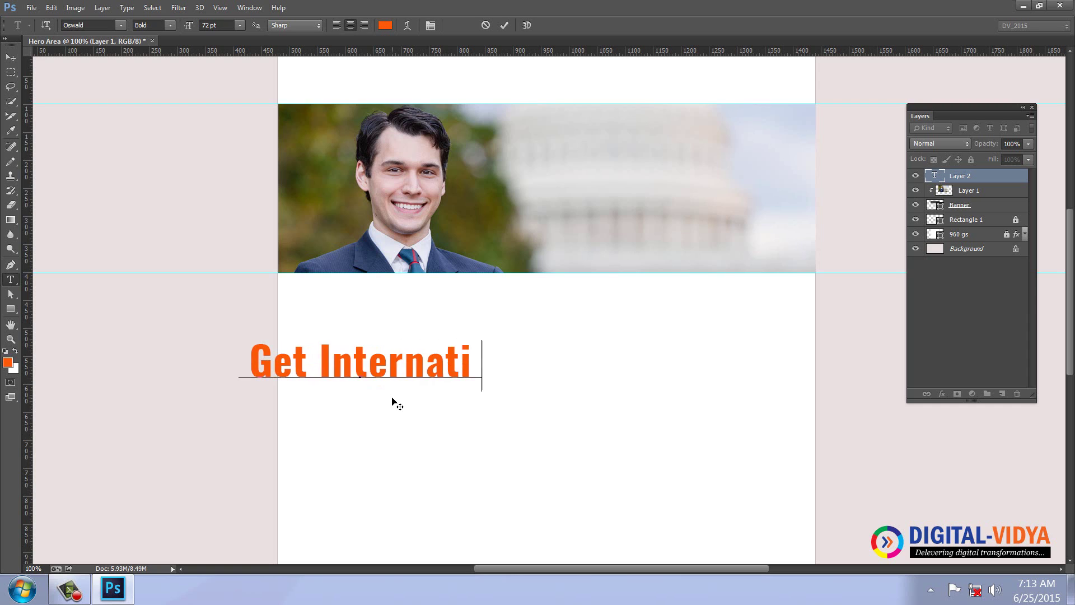
{"action": "type", "text": "on"}
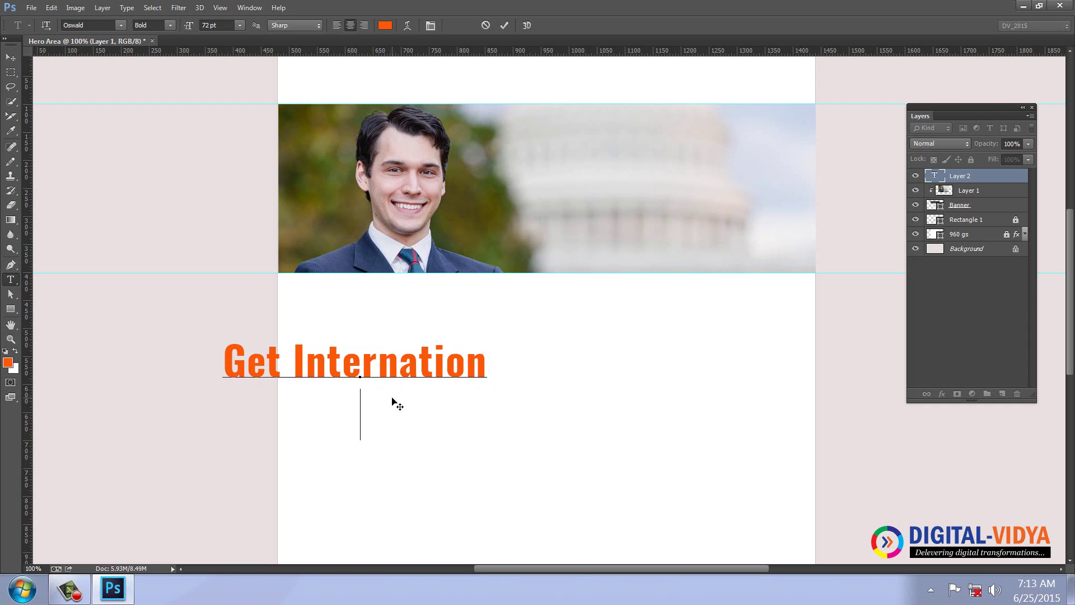
{"action": "type", "text": "Ce"}
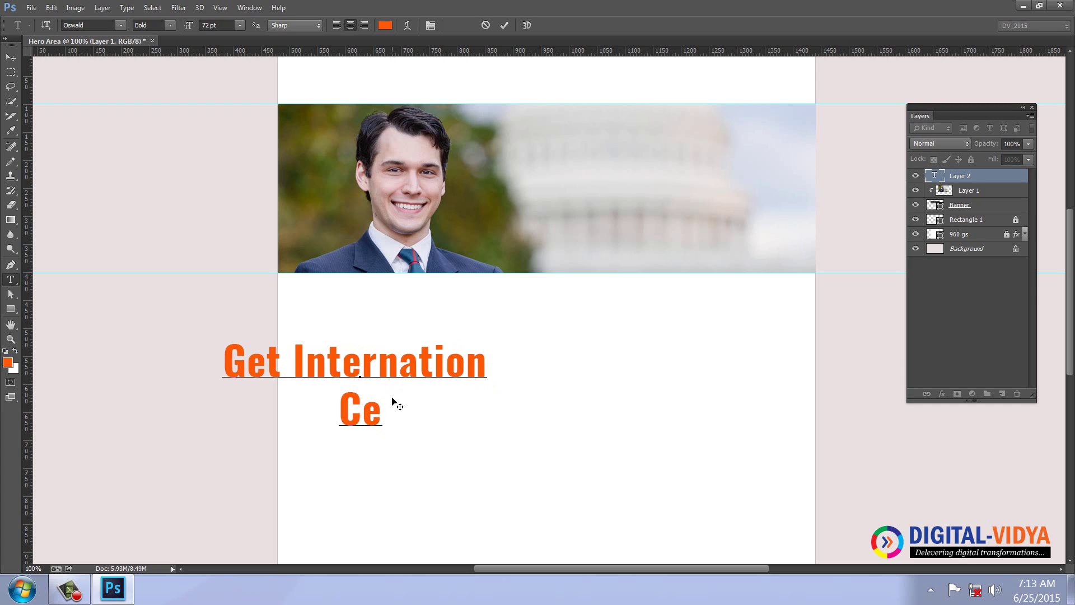
{"action": "type", "text": "rtif"}
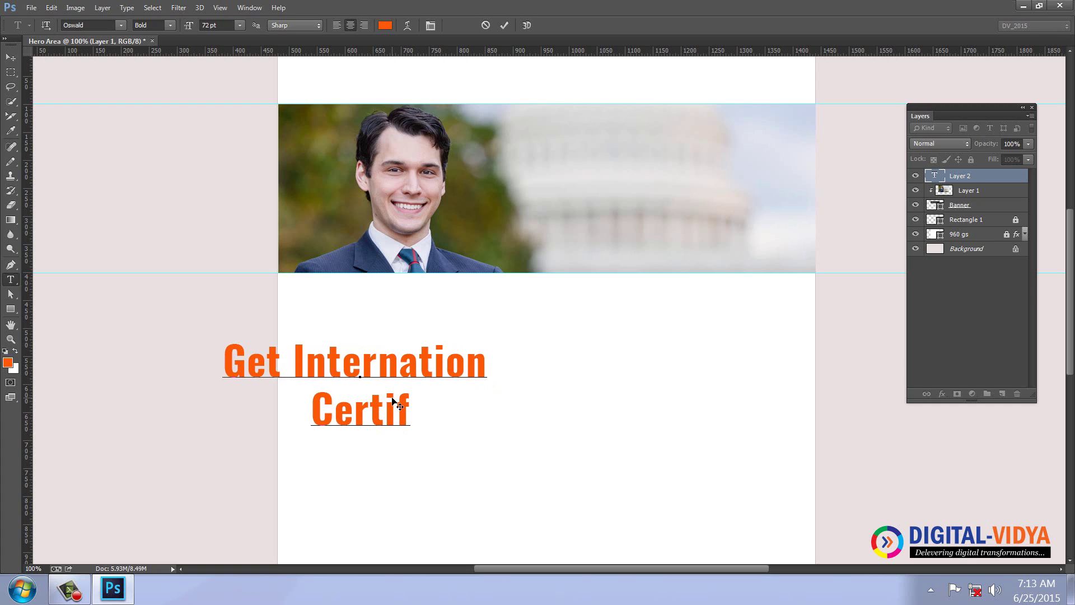
{"action": "type", "text": "ied"}
{"action": "key", "text": "BackSpace"}
{"action": "type", "text": "s"}
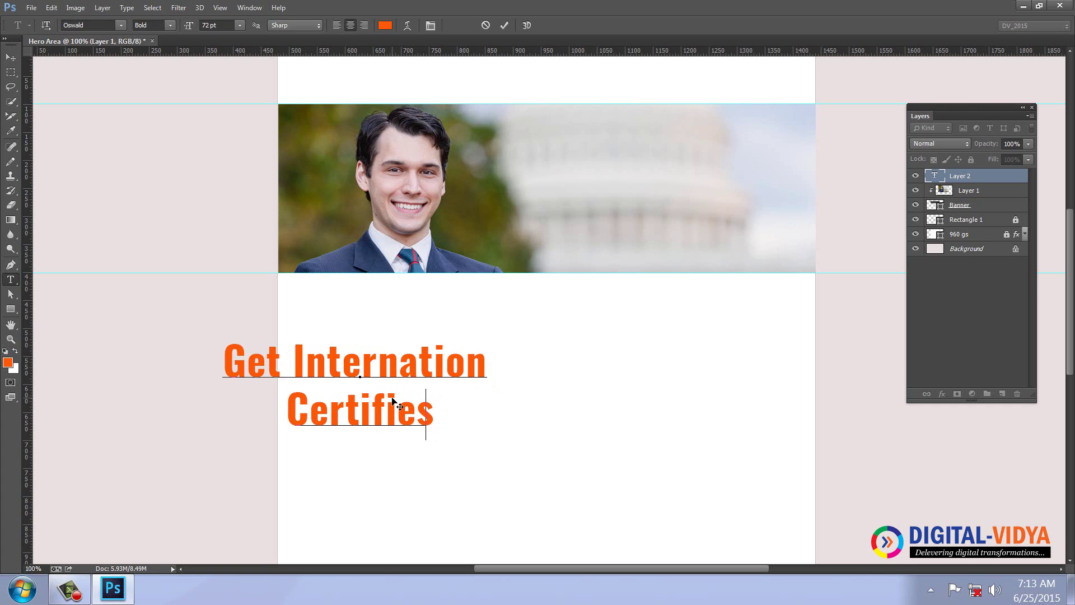
{"action": "key", "text": "BackSpace"}
{"action": "type", "text": "d P"}
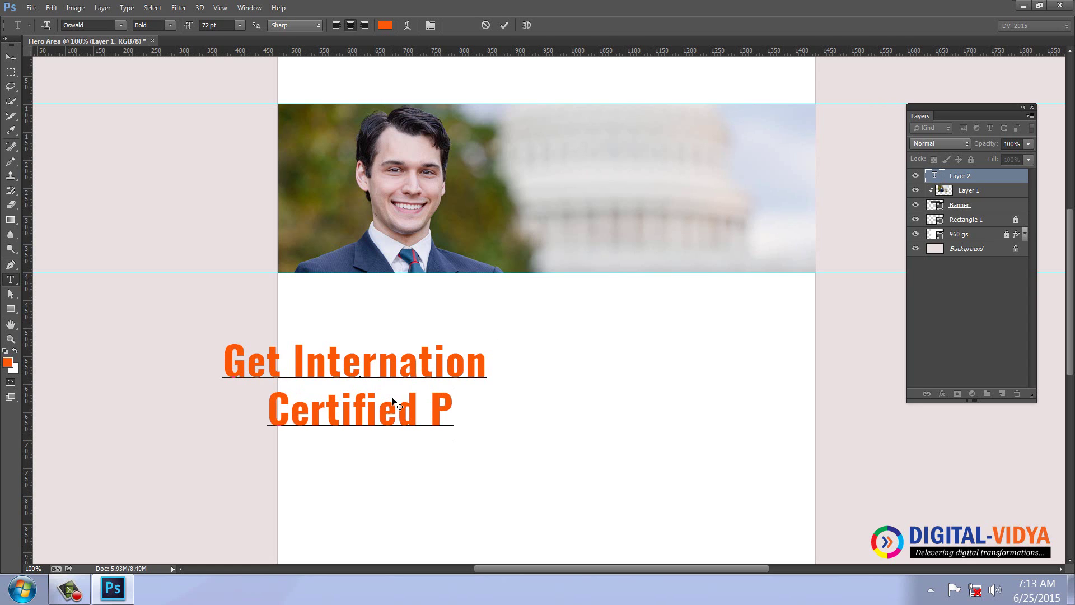
{"action": "type", "text": "rofesio"}
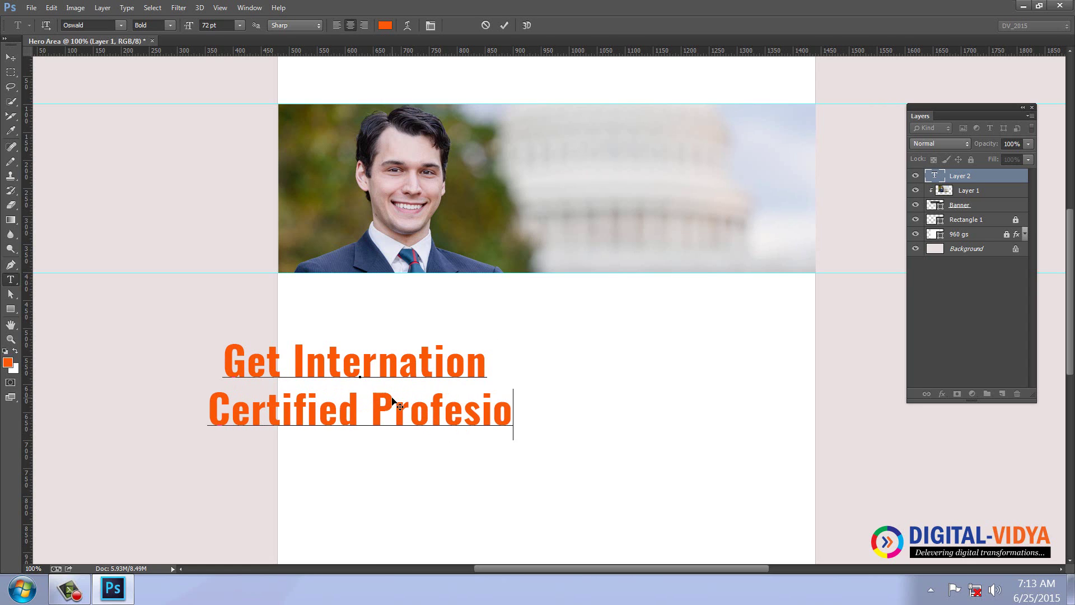
{"action": "type", "text": "nal"}
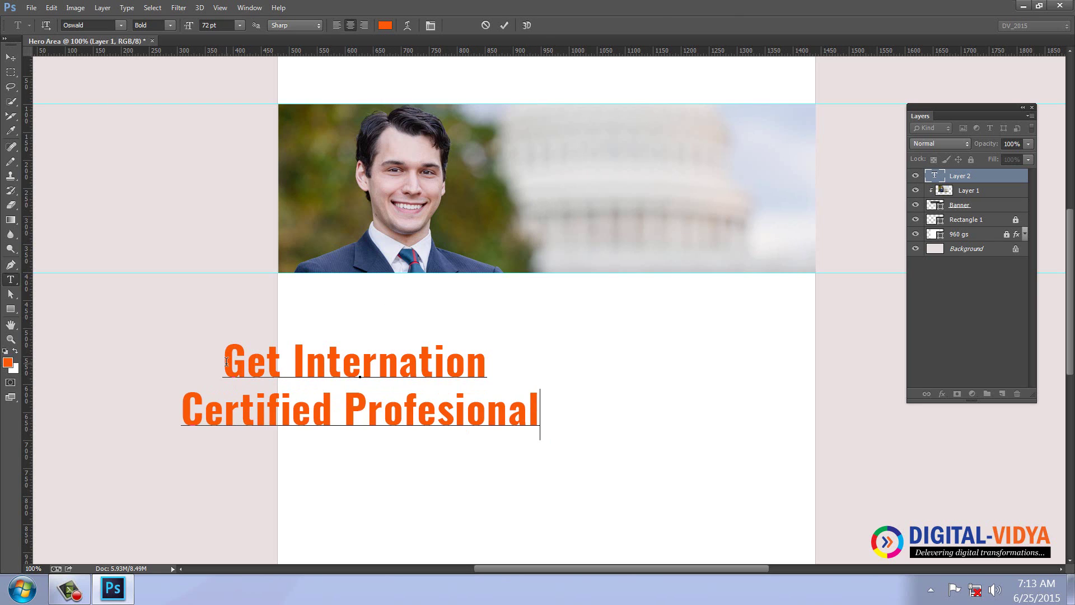
Correct the first line to 'Get Internationl' and set it in the Machia script font
{"action": "left_click_drag", "start_coordinate": [226, 361], "coordinate": [501, 365]}
{"action": "left_click", "coordinate": [481, 370]}
{"action": "type", "text": "l"}
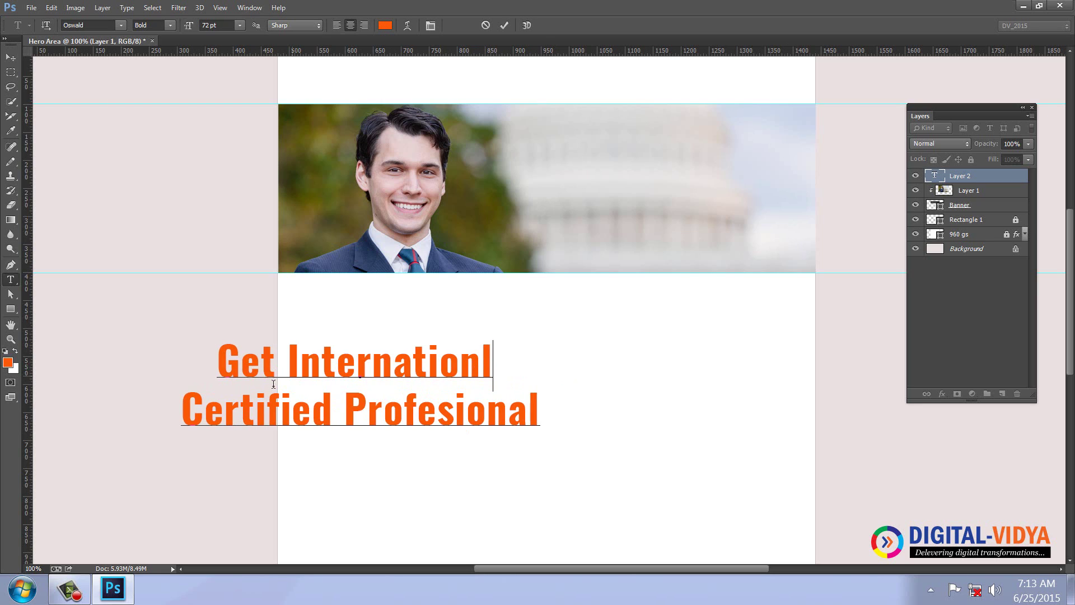
{"action": "left_click_drag", "start_coordinate": [232, 362], "coordinate": [516, 368]}
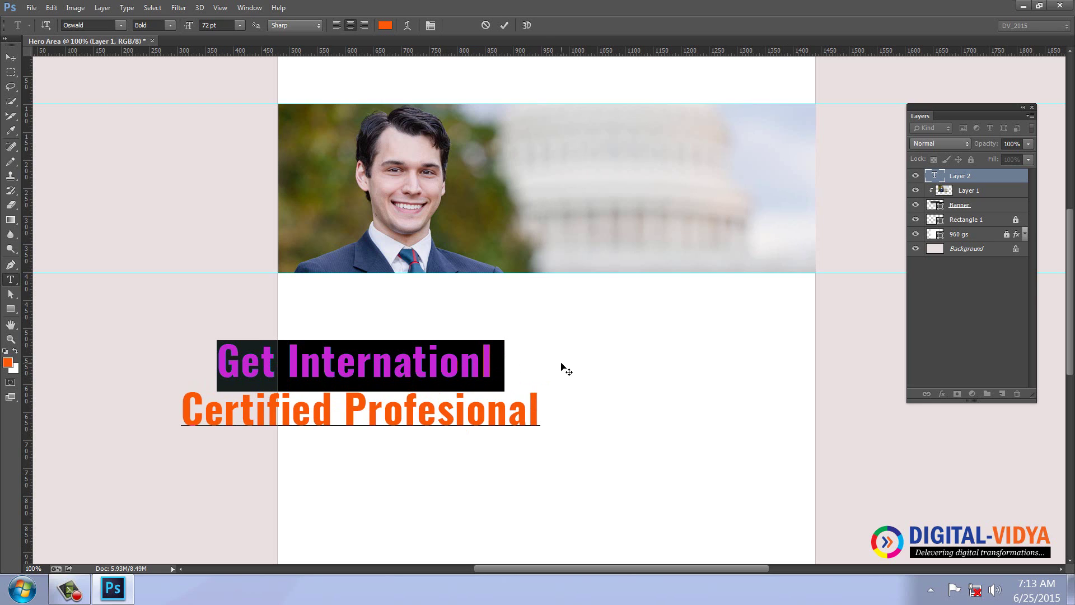
{"action": "left_click", "coordinate": [93, 23]}
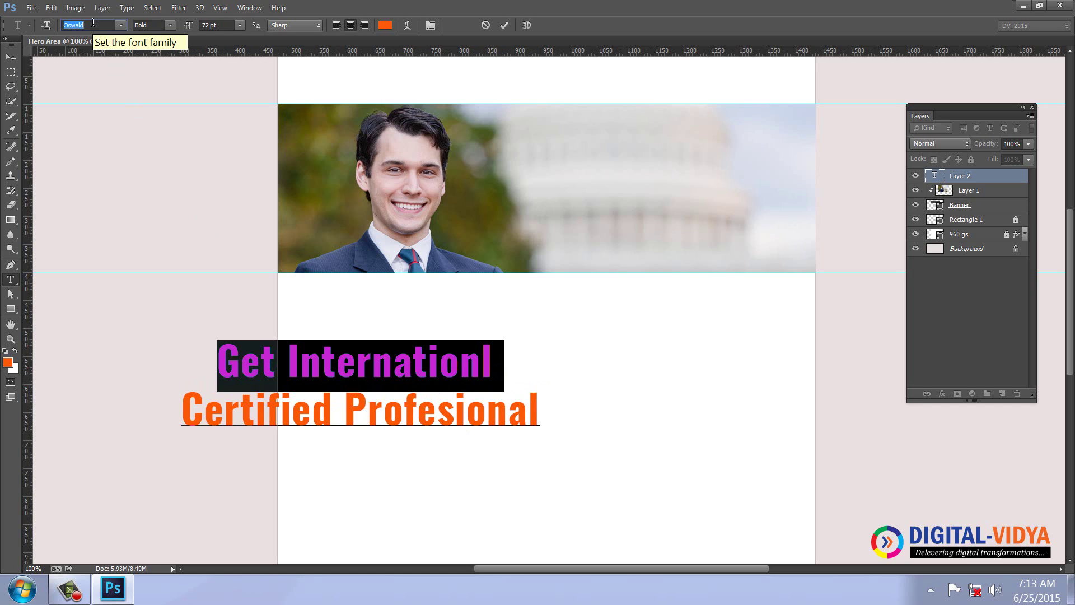
{"action": "type", "text": "Machia"}
Set the 'Certified Profesional' line to Gotham Condensed, Black weight
{"action": "left_click_drag", "start_coordinate": [184, 407], "coordinate": [565, 423]}
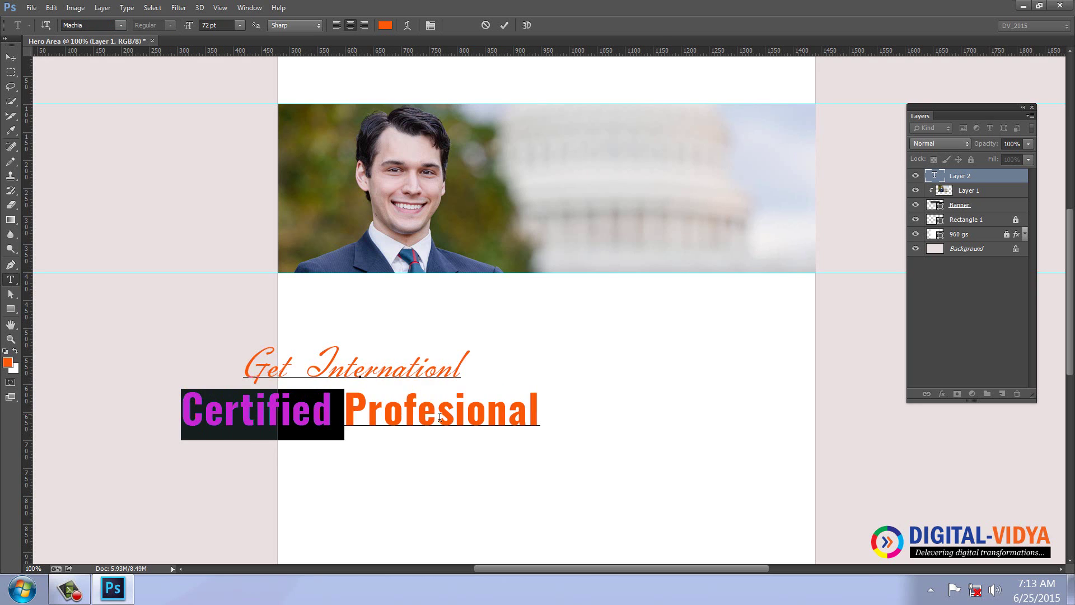
{"action": "left_click", "coordinate": [104, 24]}
{"action": "type", "text": "Gotham (OT1"}
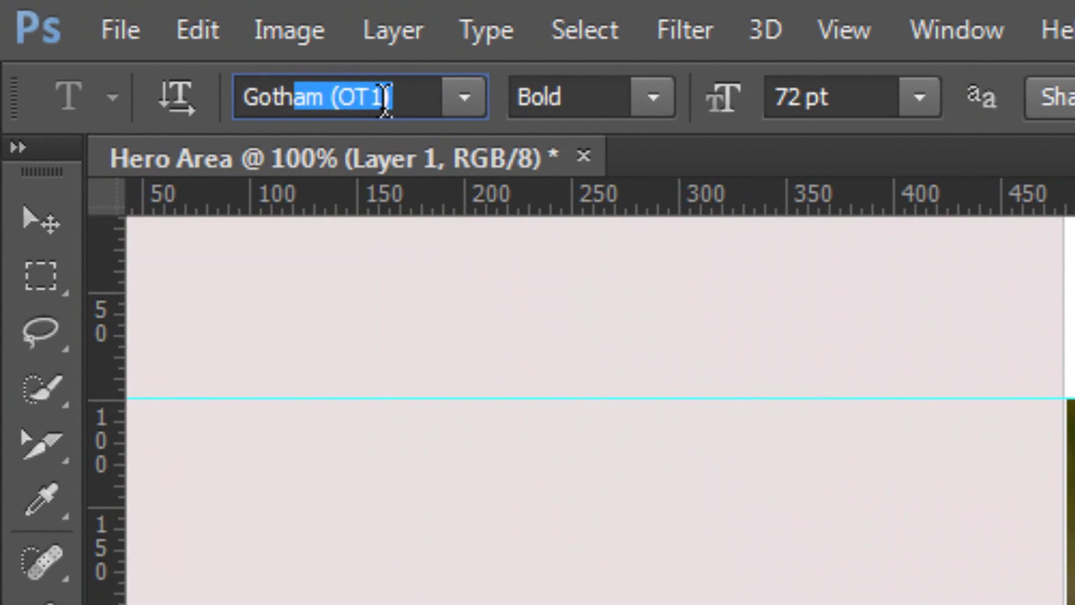
{"action": "key", "text": "Return"}
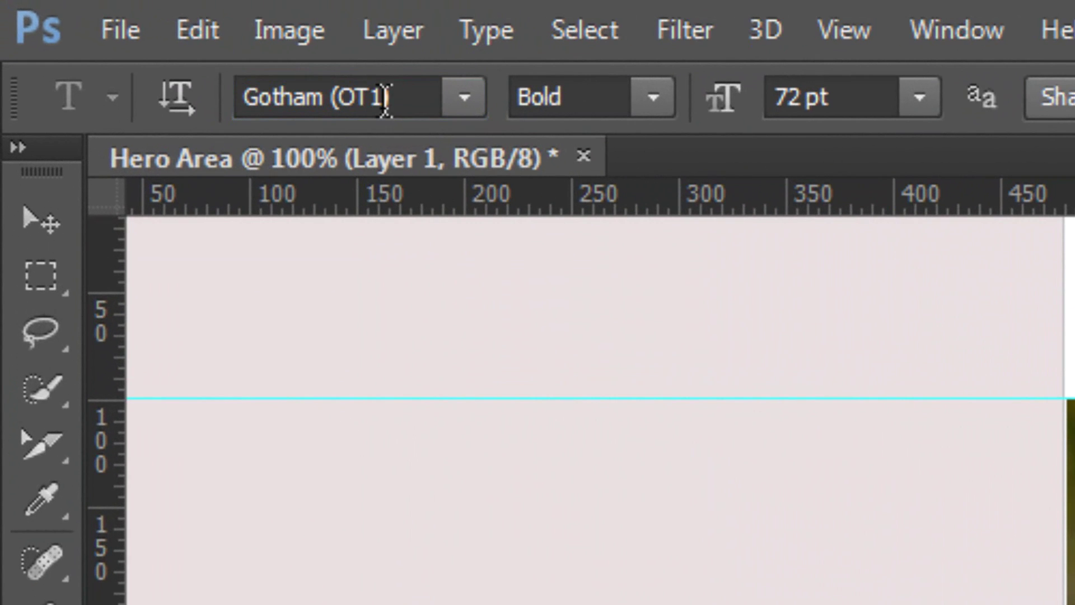
{"action": "left_click", "coordinate": [418, 79]}
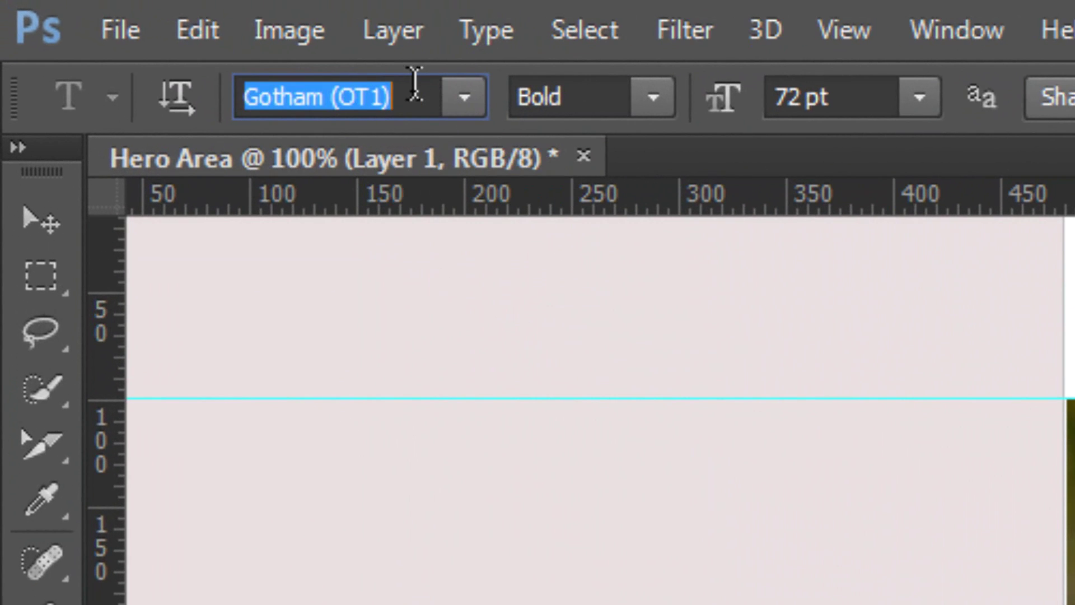
{"action": "left_click", "coordinate": [463, 95]}
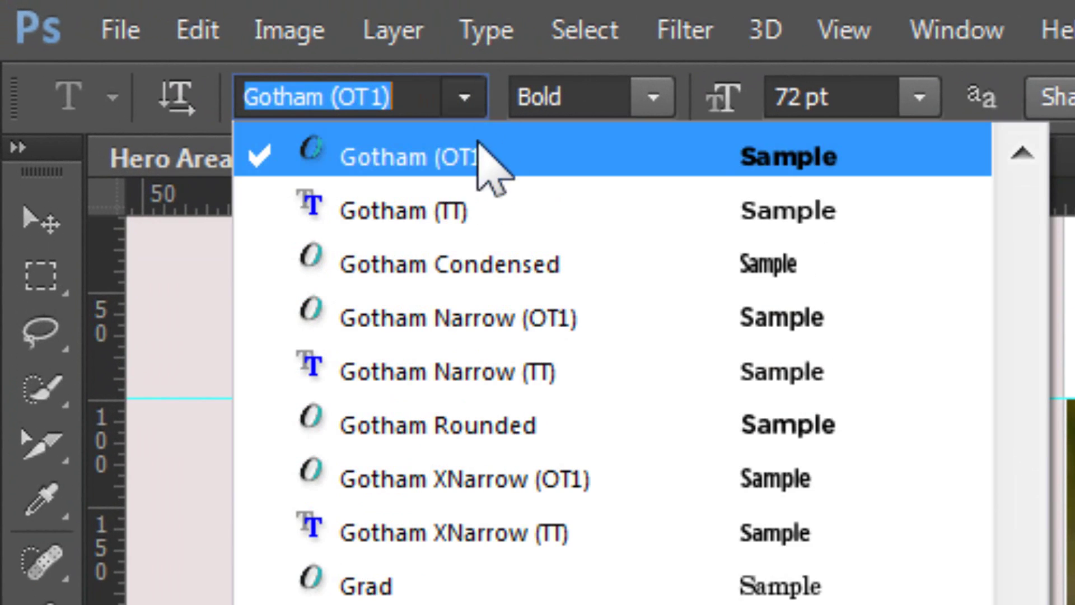
{"action": "left_click", "coordinate": [489, 263]}
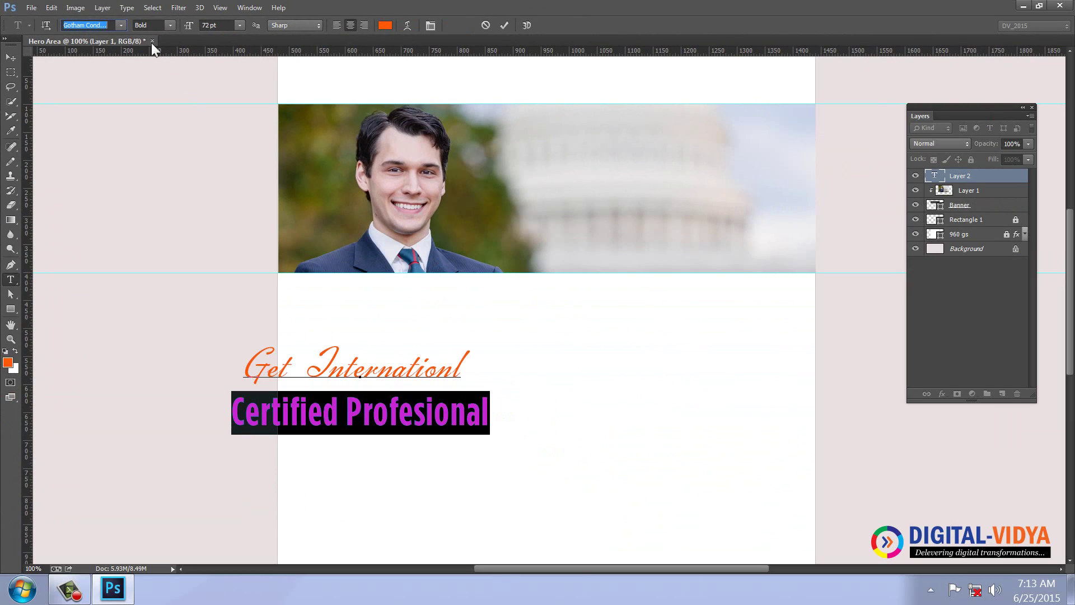
{"action": "left_click", "coordinate": [155, 24]}
{"action": "key", "text": "Down"}
{"action": "key", "text": "Down"}
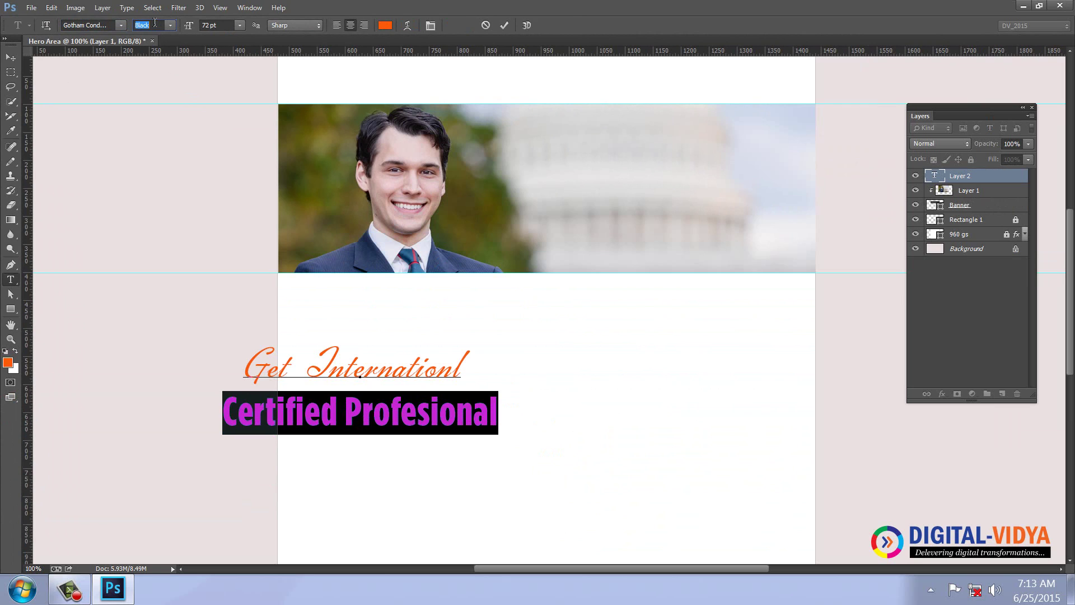
{"action": "key", "text": "Up"}
Colour 'Get Internationl' navy sampled from the suit and 'Certified Profesional' pure red
{"action": "left_click_drag", "start_coordinate": [245, 369], "coordinate": [504, 371]}
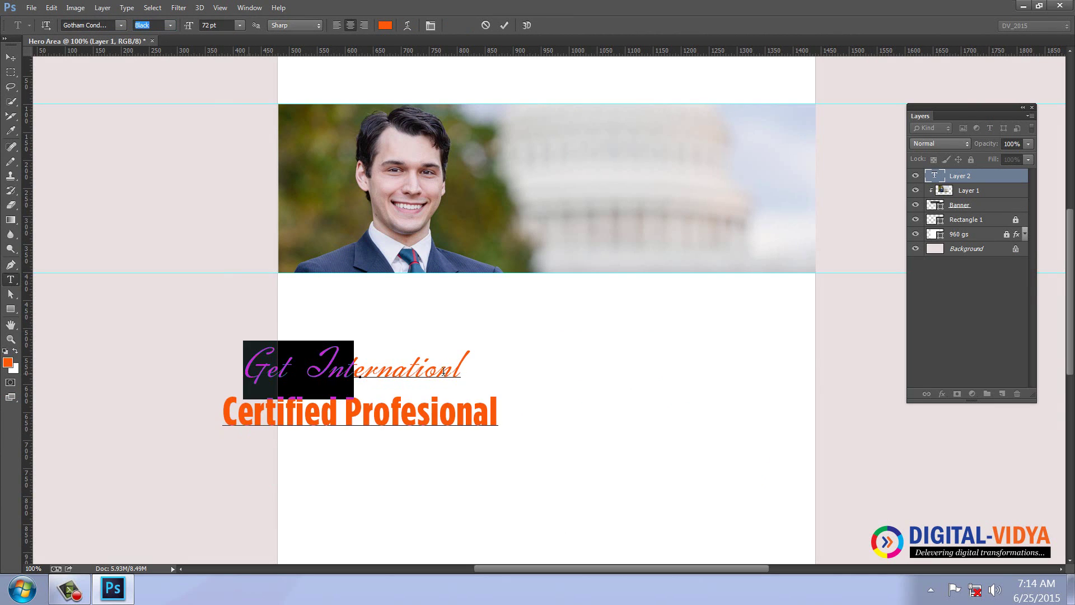
{"action": "left_click", "coordinate": [8, 362]}
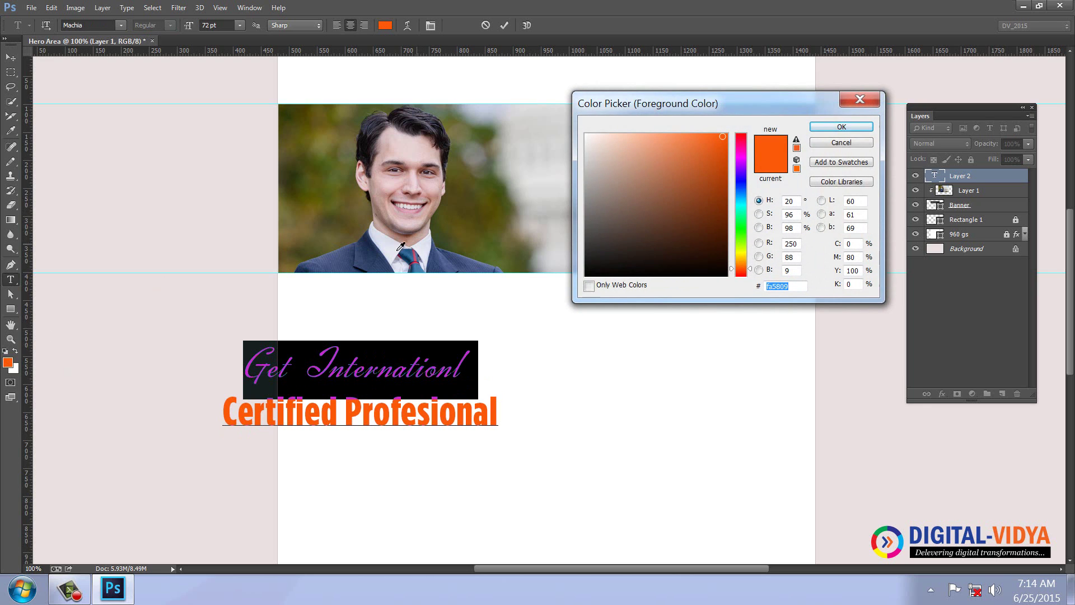
{"action": "left_click", "coordinate": [374, 253]}
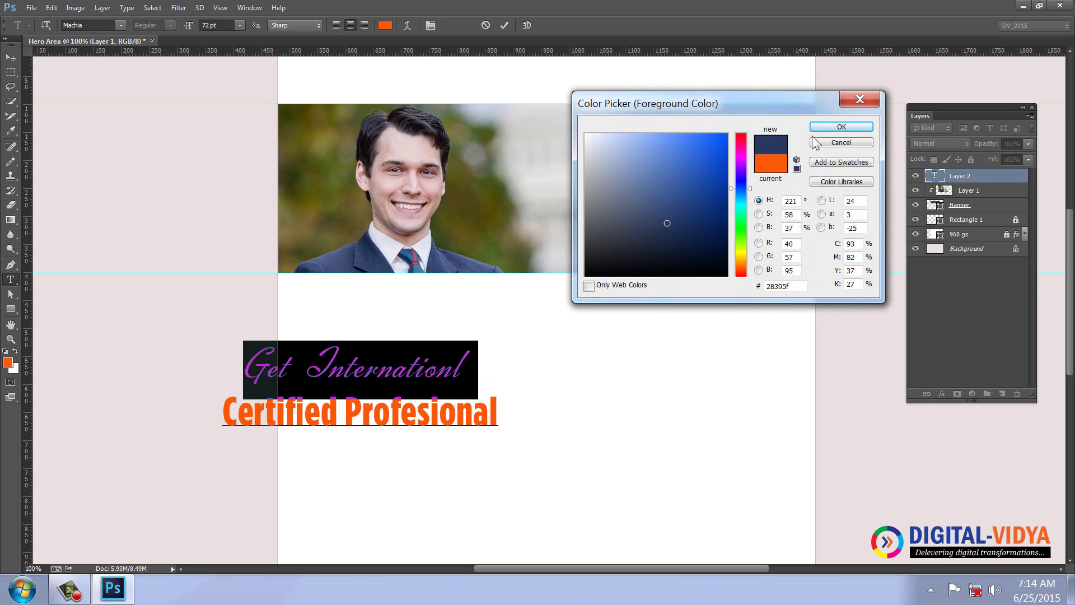
{"action": "left_click", "coordinate": [840, 126]}
{"action": "left_click_drag", "start_coordinate": [228, 416], "coordinate": [502, 415]}
{"action": "left_click", "coordinate": [6, 364]}
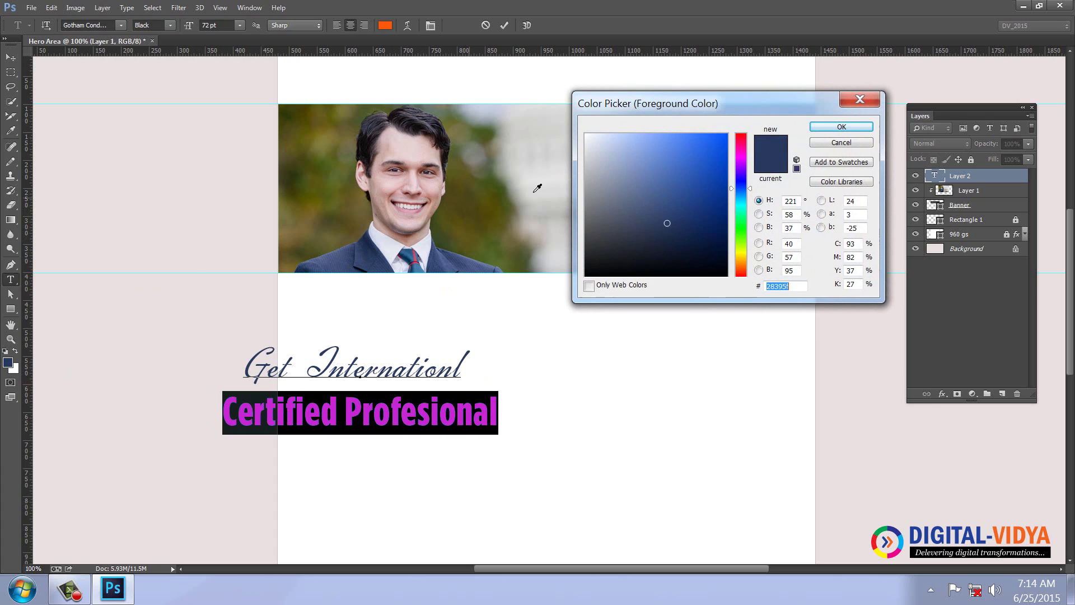
{"action": "left_click", "coordinate": [741, 136]}
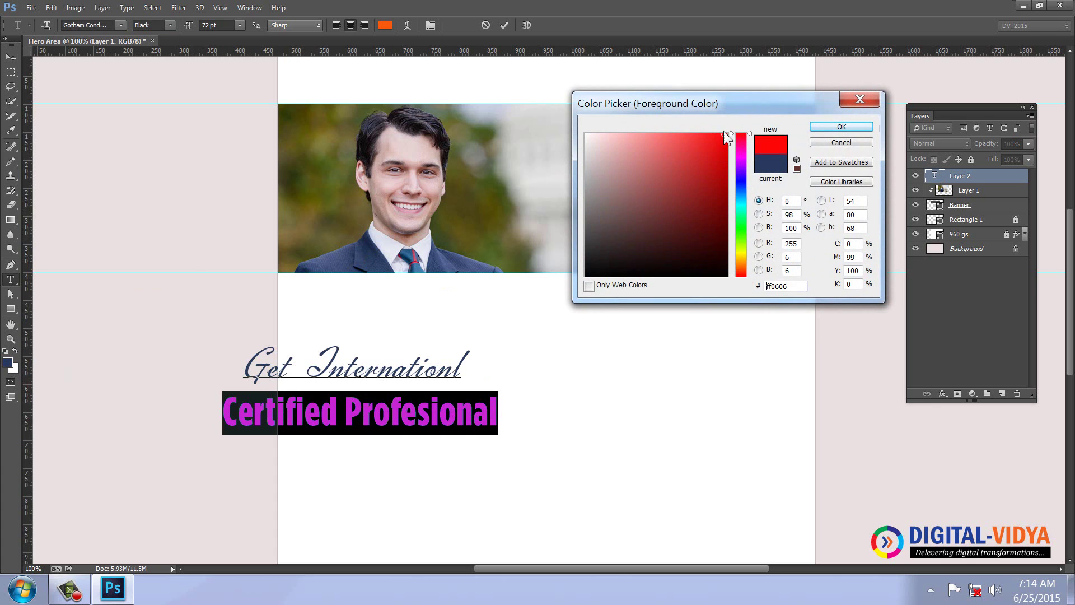
{"action": "left_click", "coordinate": [841, 126]}
Enlarge 'Get Internationl' to 84 pt and move the headline onto the banner's right side
{"action": "left_click", "coordinate": [244, 370]}
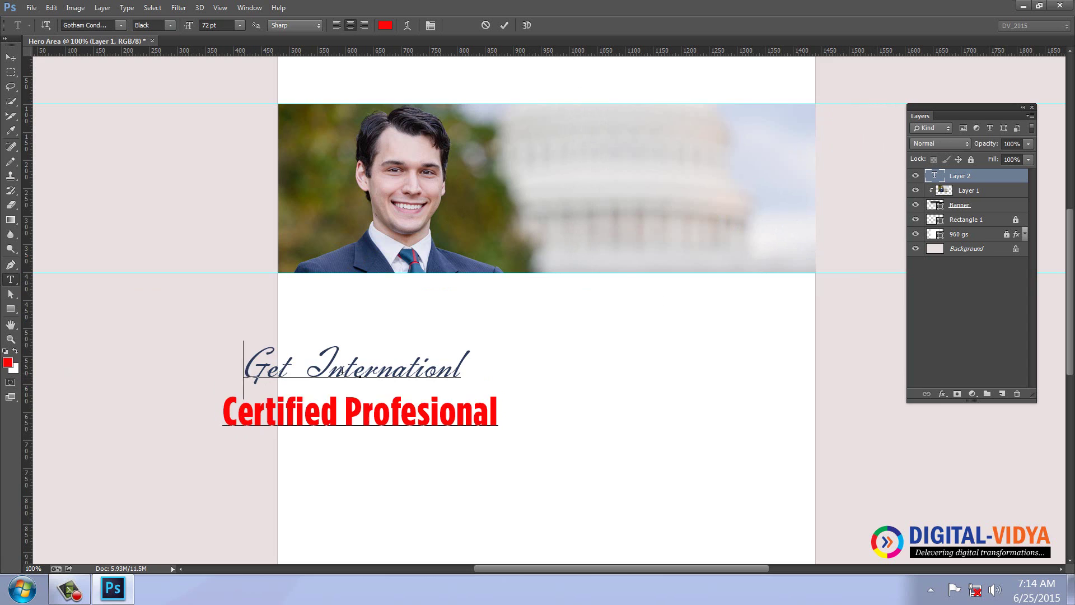
{"action": "left_click_drag", "start_coordinate": [244, 370], "coordinate": [479, 362]}
{"action": "key", "text": "ctrl+shift+period"}
{"action": "key", "text": "ctrl+shift+period"}
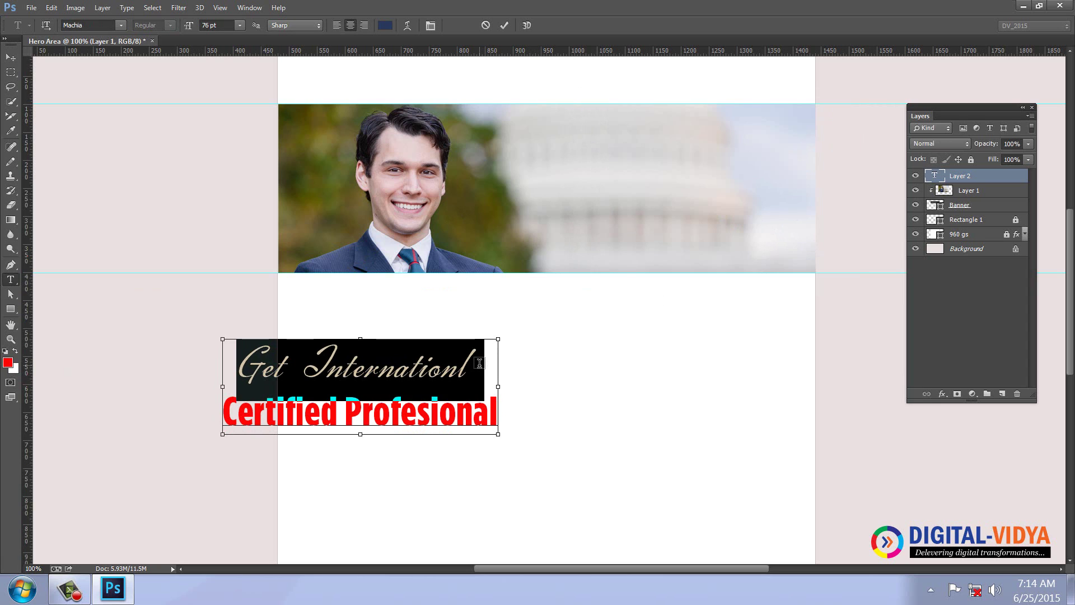
{"action": "key", "text": "ctrl+shift+period"}
{"action": "key", "text": "ctrl+shift+period"}
{"action": "key", "text": "ctrl+shift+period"}
{"action": "key", "text": "ctrl+shift+period"}
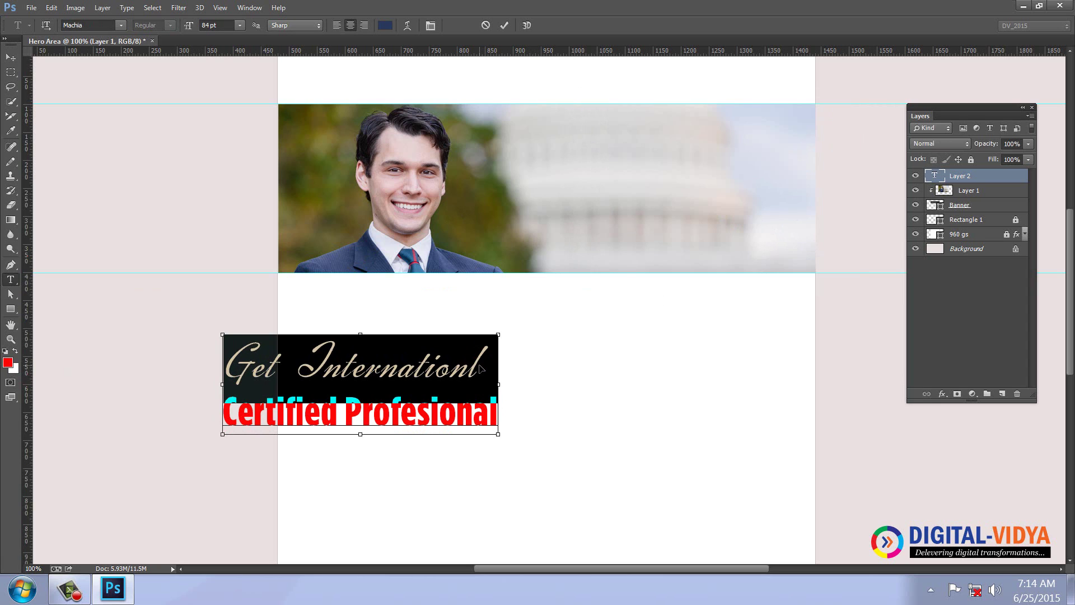
{"action": "key", "text": "ctrl+Return"}
{"action": "left_click", "coordinate": [10, 58]}
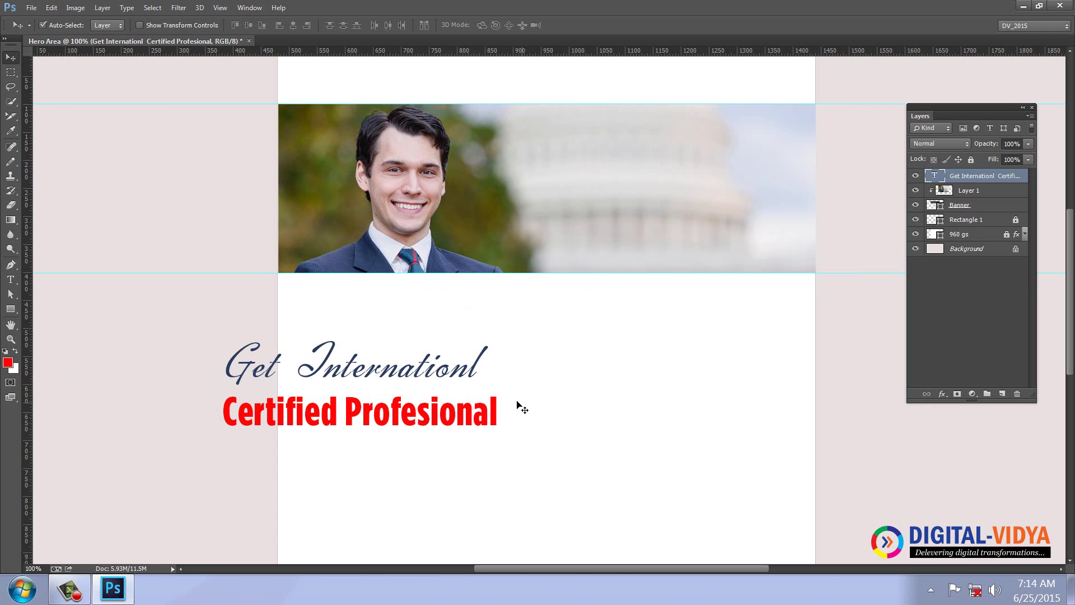
{"action": "left_click_drag", "start_coordinate": [494, 415], "coordinate": [795, 216]}
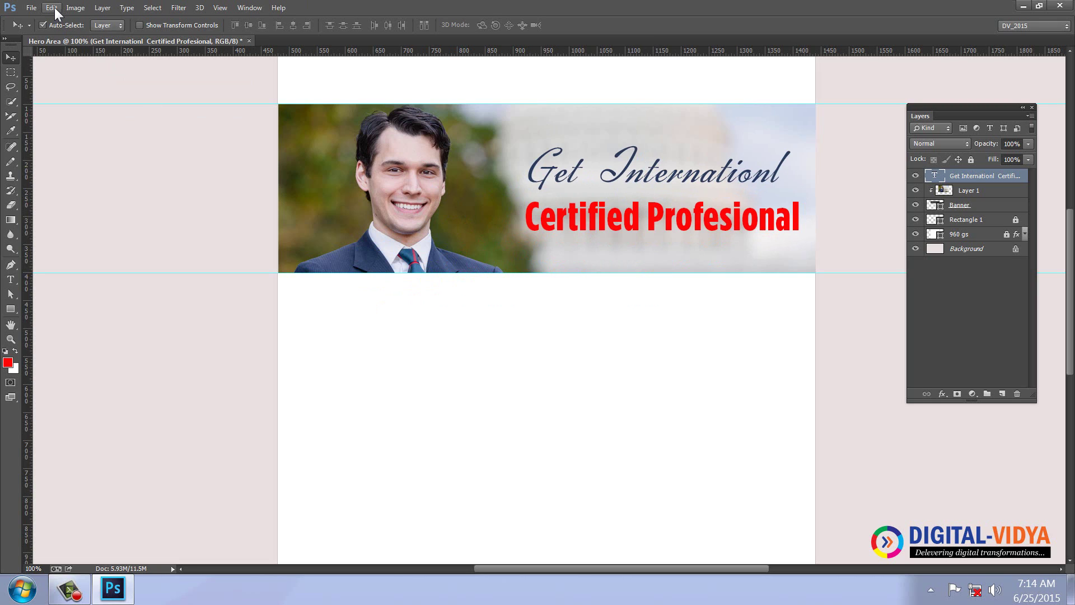
Scale the headline to 60% with Free Transform, then nudge it slightly right and down
{"action": "key", "text": "ctrl+t"}
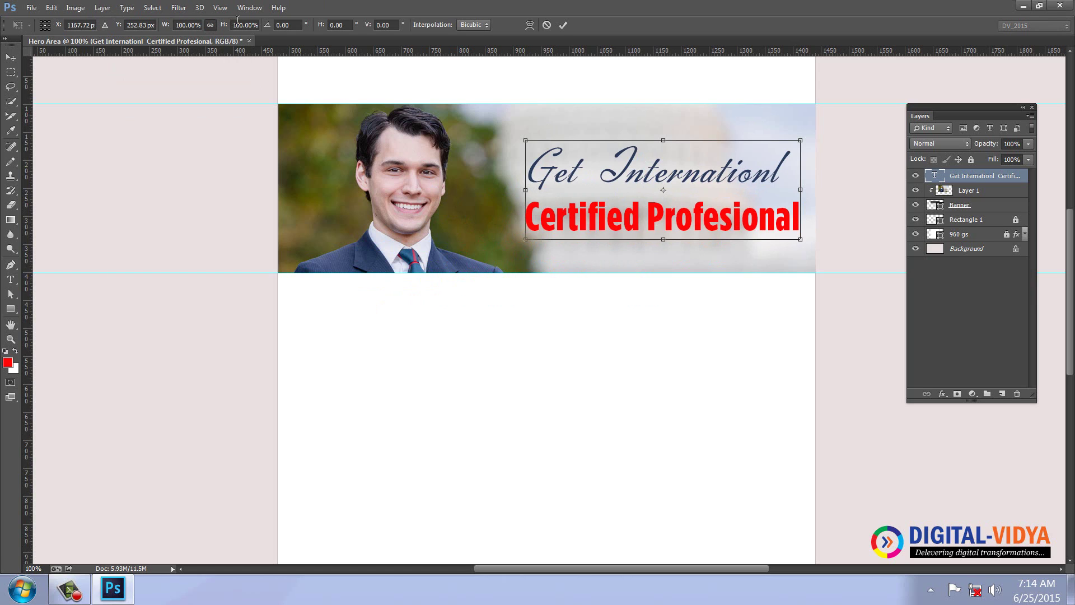
{"action": "left_click", "coordinate": [238, 24]}
{"action": "type", "text": "75"}
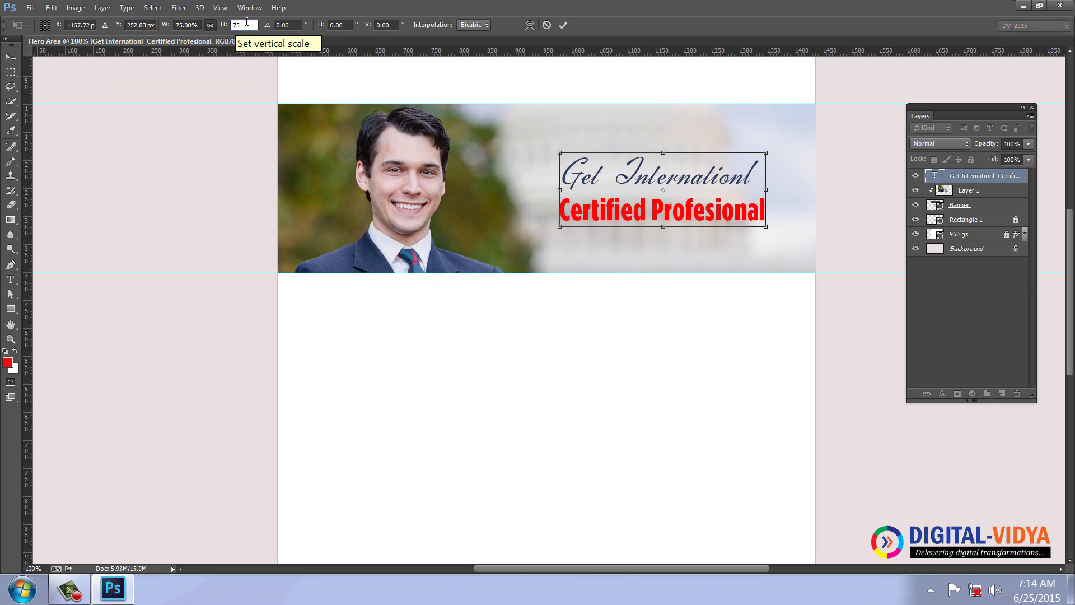
{"action": "double_click", "coordinate": [246, 26]}
{"action": "type", "text": "60"}
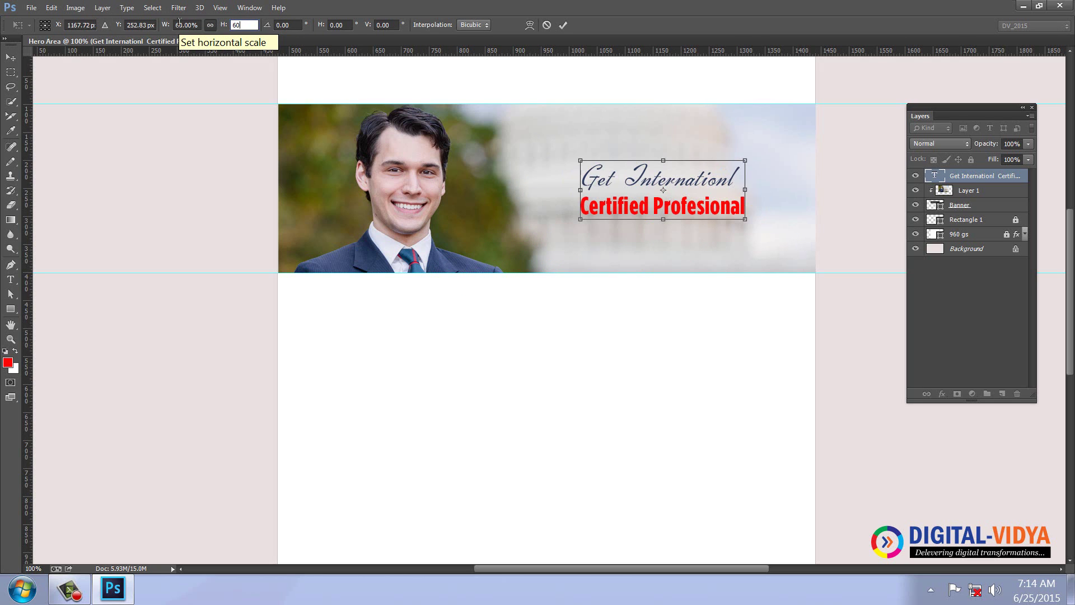
{"action": "left_click", "coordinate": [11, 57]}
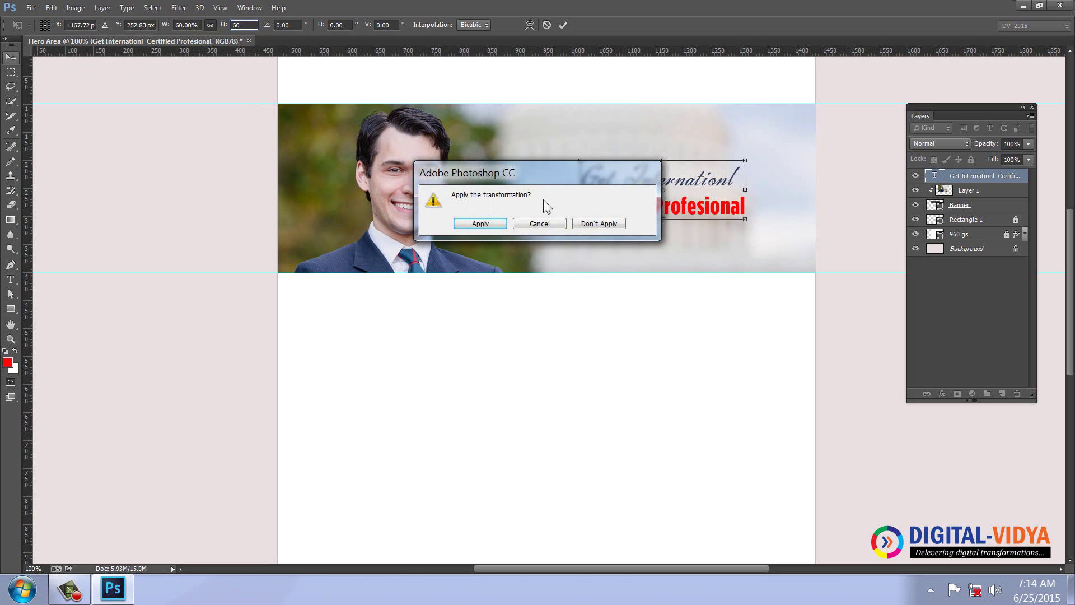
{"action": "left_click", "coordinate": [481, 224]}
{"action": "left_click_drag", "start_coordinate": [744, 209], "coordinate": [763, 211]}
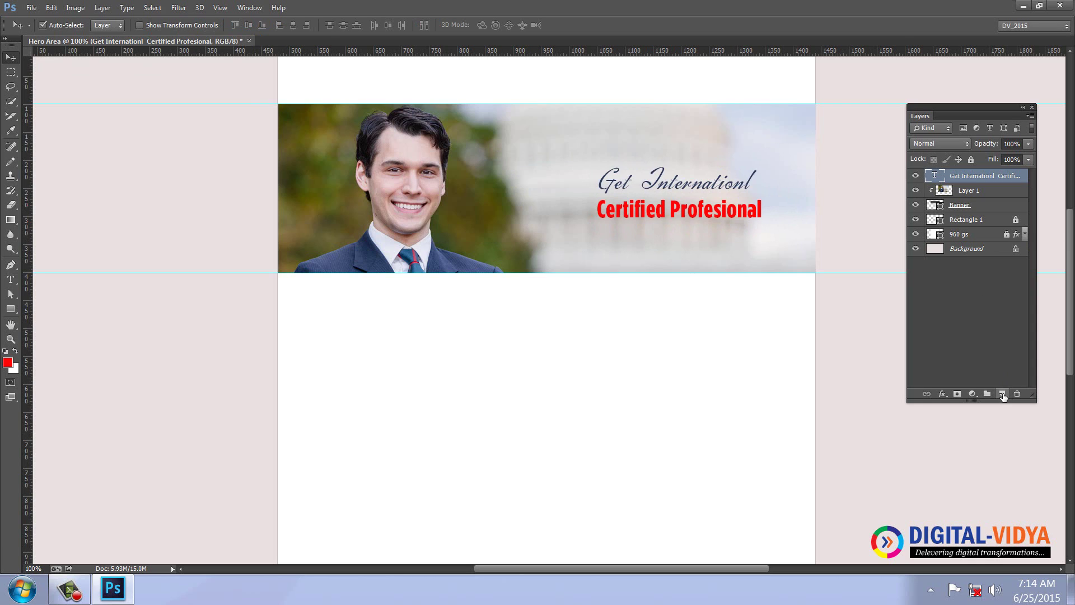
Fill a new Layer 2 with white over the banner area, mask it, and place the text above
{"action": "left_click", "coordinate": [946, 231], "text": "ctrl"}
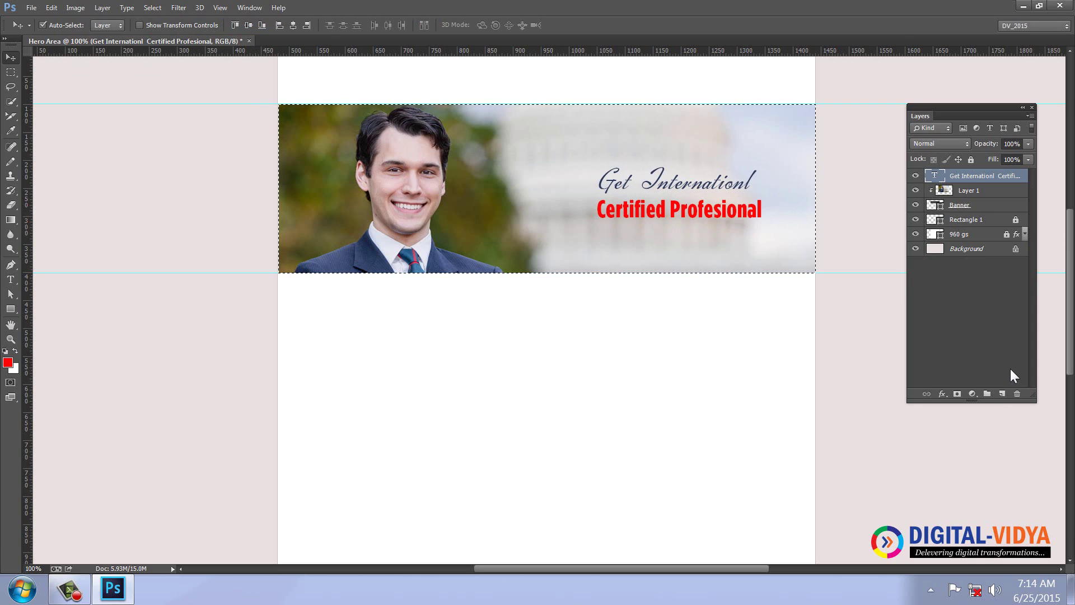
{"action": "left_click", "coordinate": [1002, 394]}
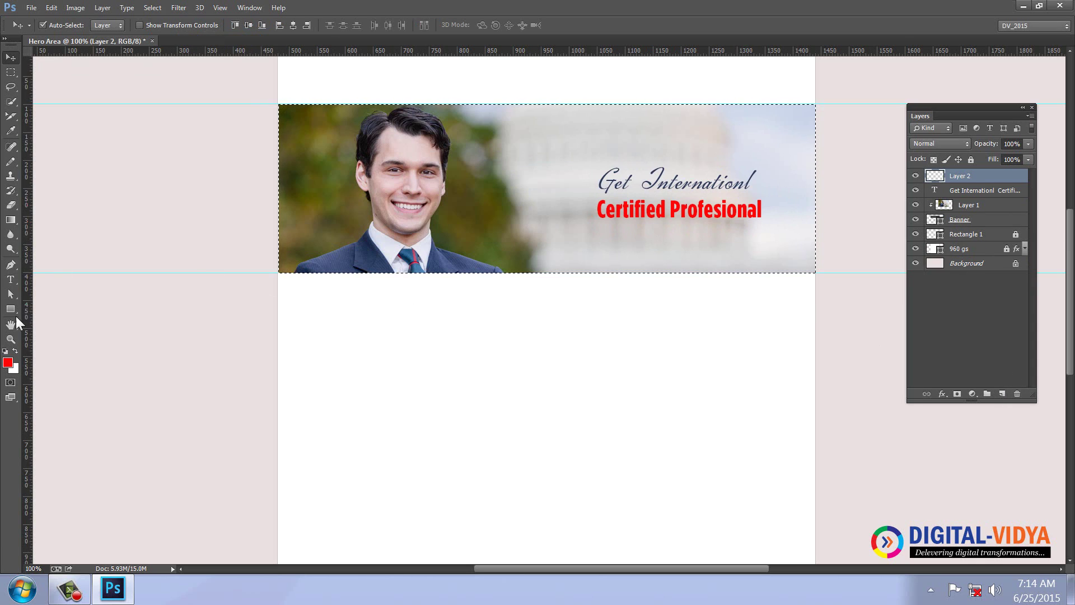
{"action": "key", "text": "ctrl+BackSpace"}
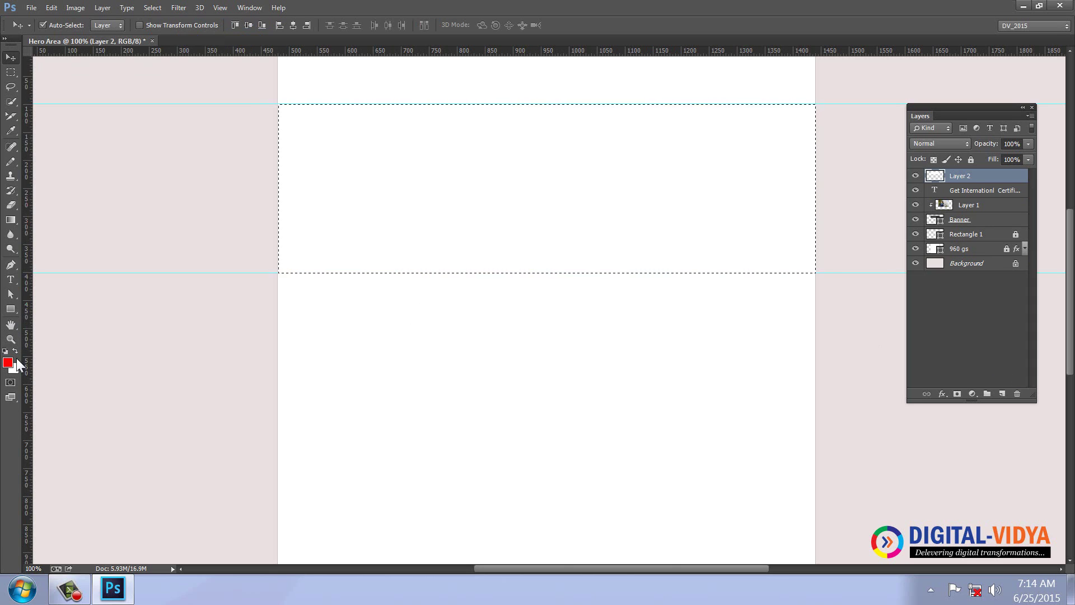
{"action": "key", "text": "ctrl+d"}
{"action": "left_click", "coordinate": [957, 394]}
{"action": "left_click", "coordinate": [982, 192]}
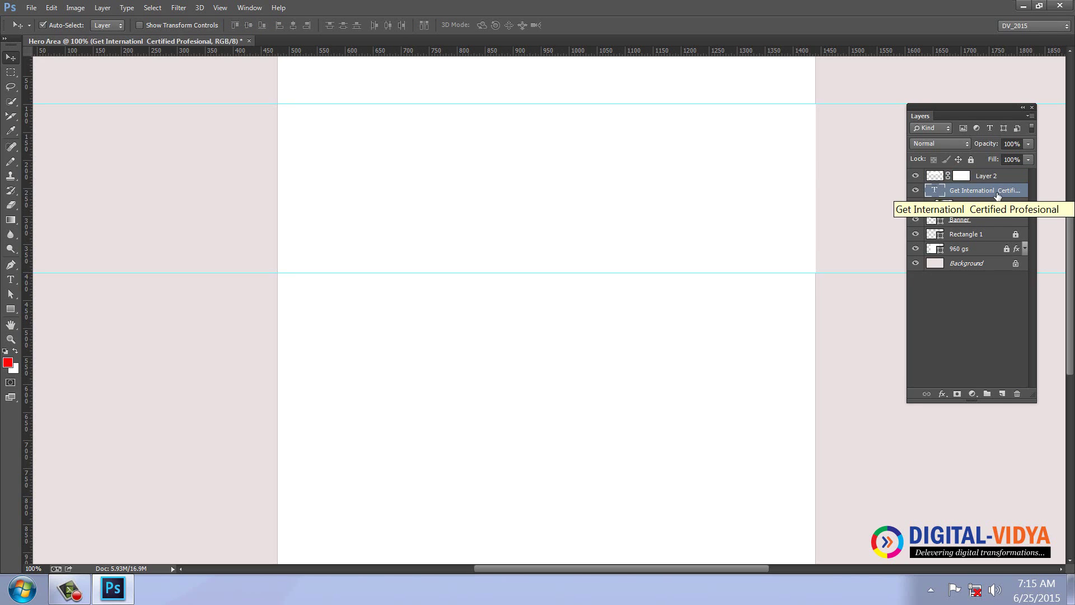
{"action": "left_click_drag", "start_coordinate": [997, 194], "coordinate": [991, 171]}
Hide Background and 960 gs, then gradient Layer 2's mask so the photo shows on the left
{"action": "left_click", "coordinate": [985, 191]}
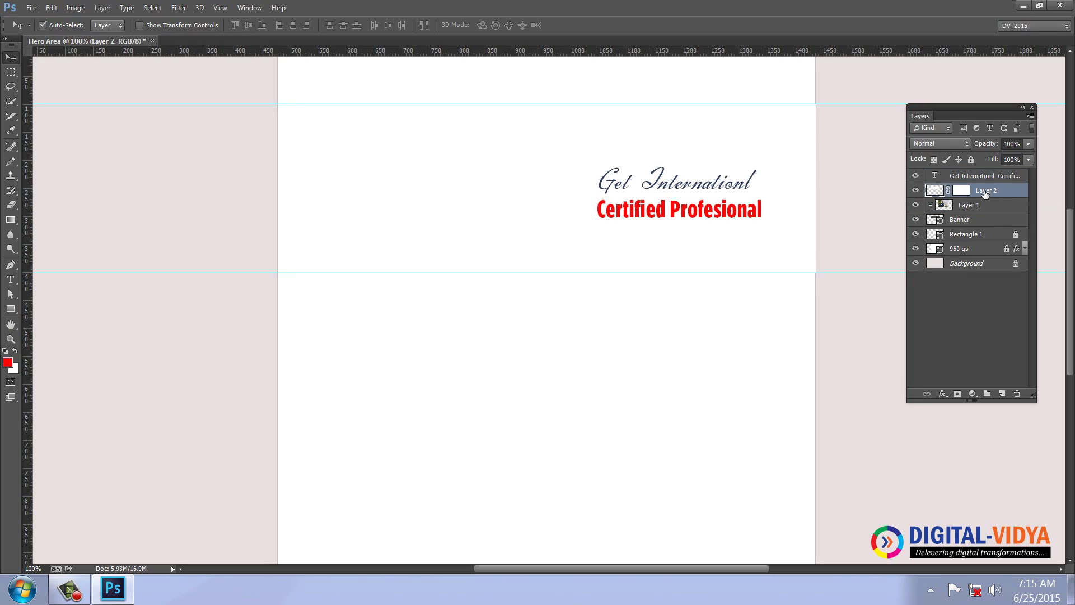
{"action": "left_click", "coordinate": [915, 263]}
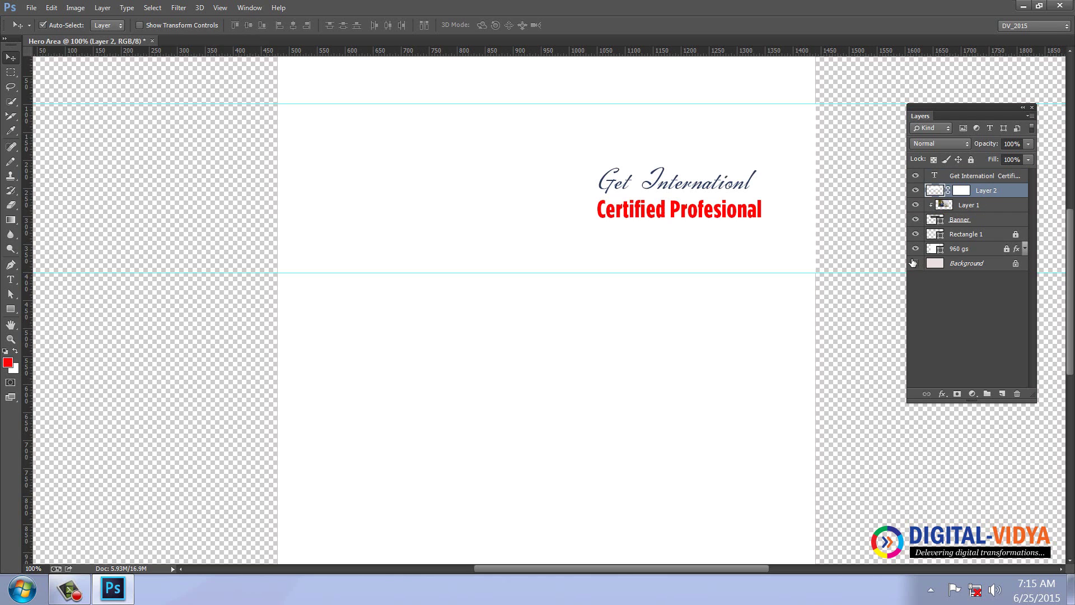
{"action": "left_click", "coordinate": [913, 249]}
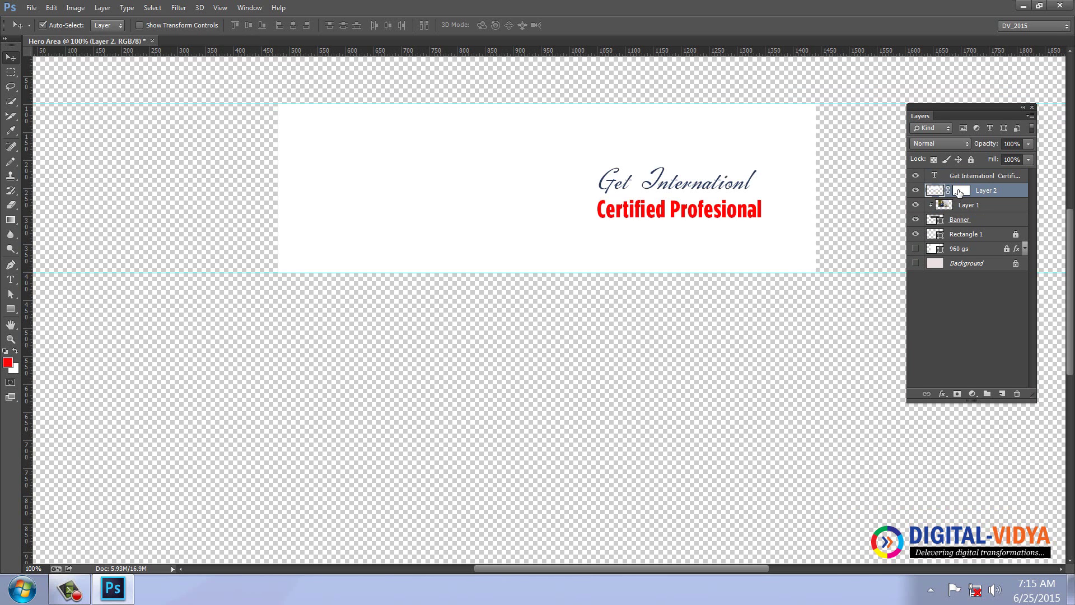
{"action": "left_click", "coordinate": [959, 191]}
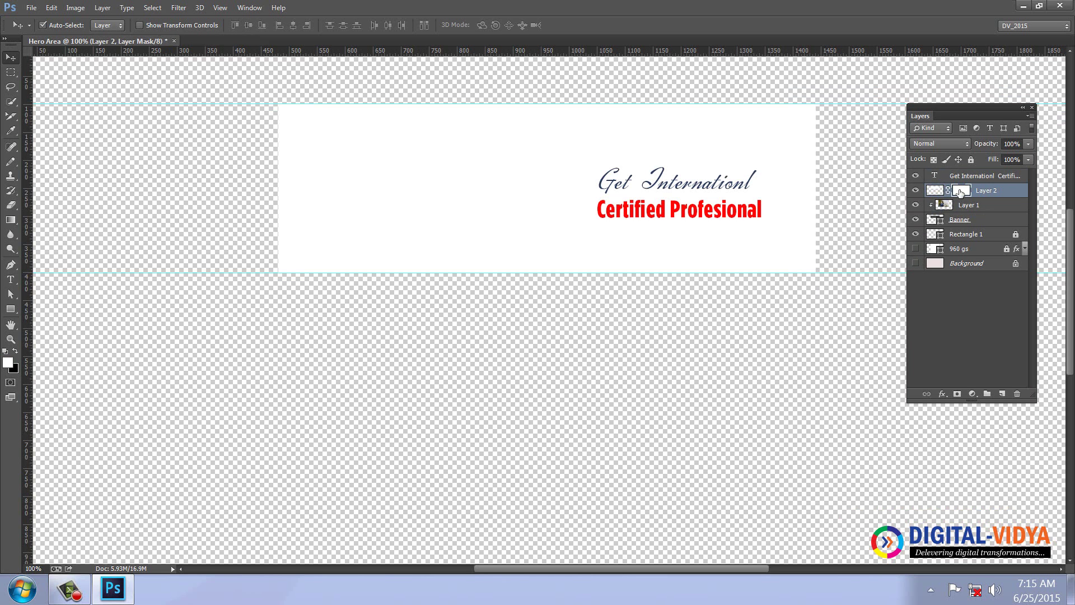
{"action": "left_click", "coordinate": [11, 220]}
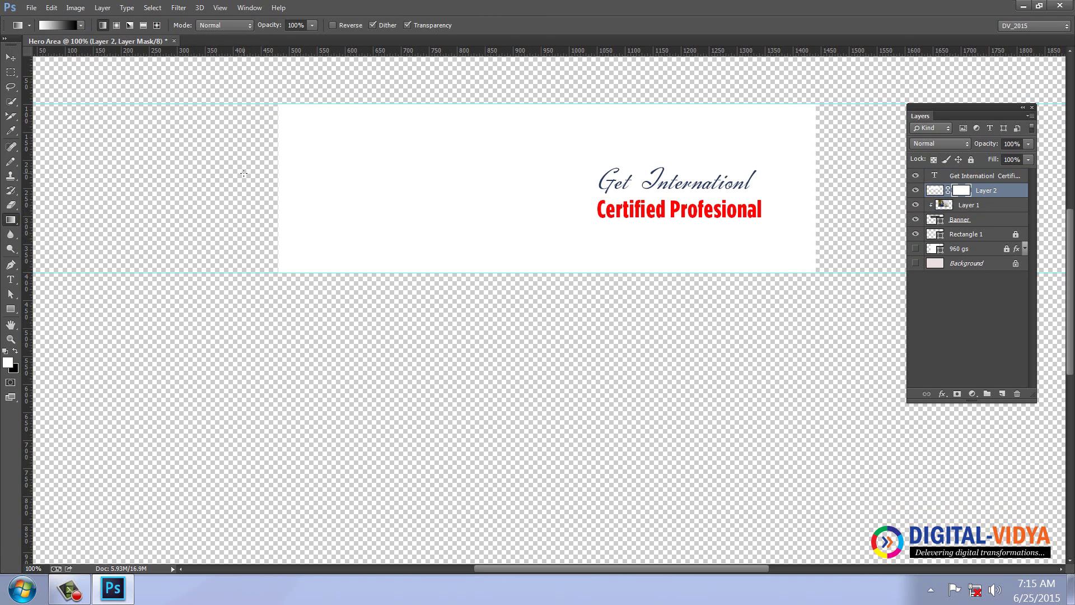
{"action": "left_click_drag", "start_coordinate": [263, 183], "coordinate": [567, 184]}
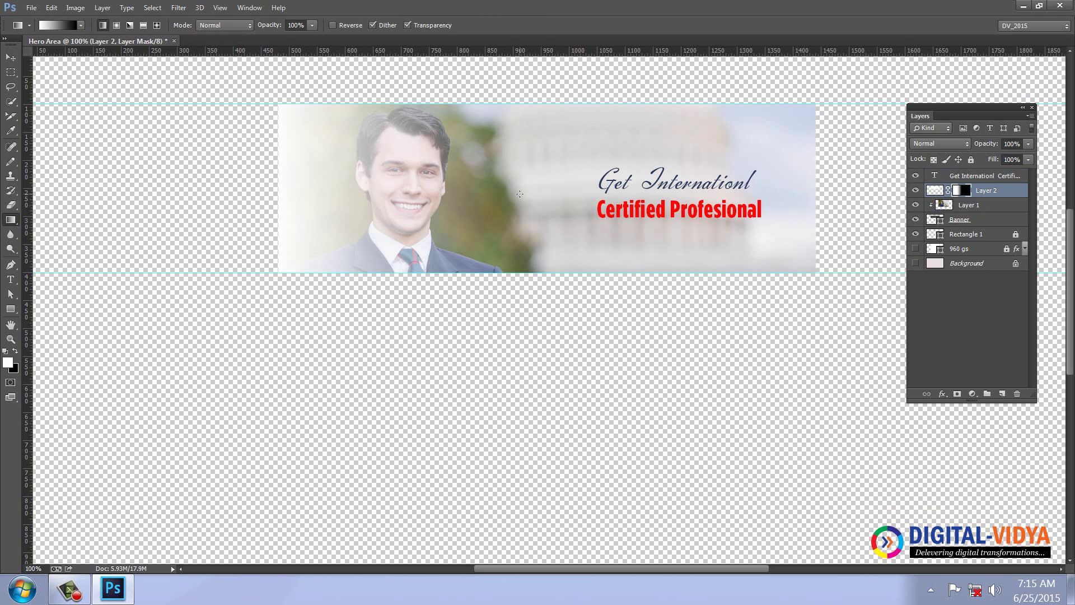
{"action": "left_click_drag", "start_coordinate": [641, 191], "coordinate": [674, 190]}
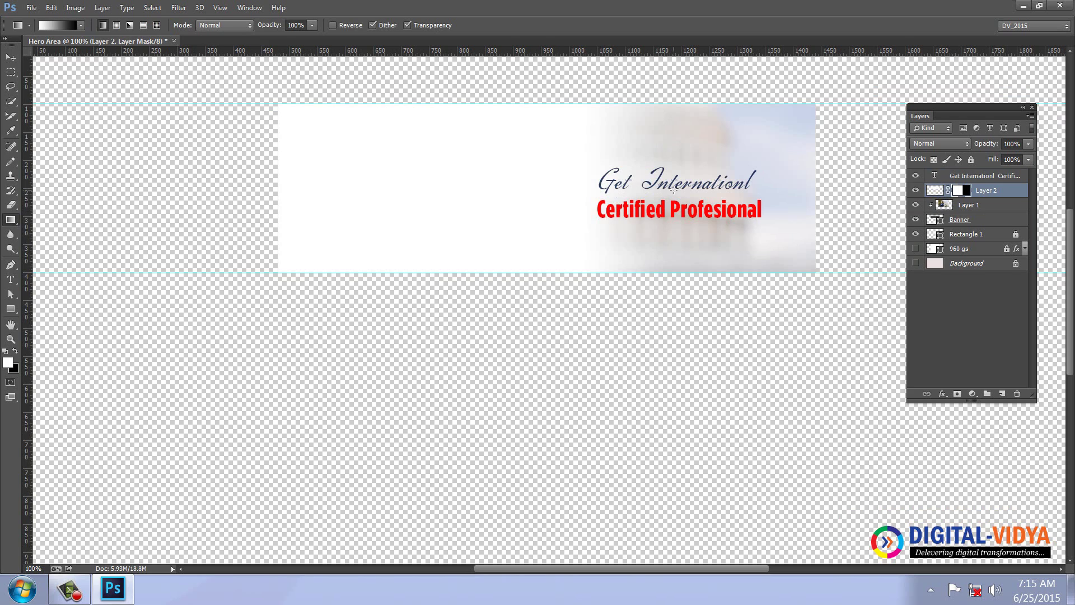
{"action": "left_click_drag", "start_coordinate": [558, 193], "coordinate": [493, 195]}
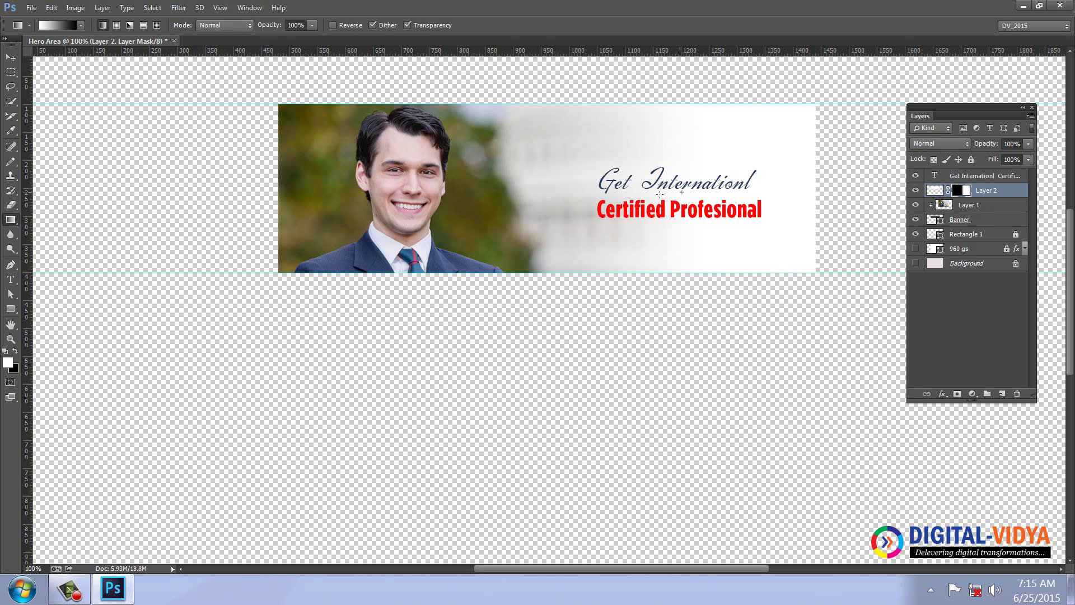
{"action": "left_click_drag", "start_coordinate": [681, 191], "coordinate": [530, 196]}
{"action": "left_click_drag", "start_coordinate": [632, 194], "coordinate": [521, 194]}
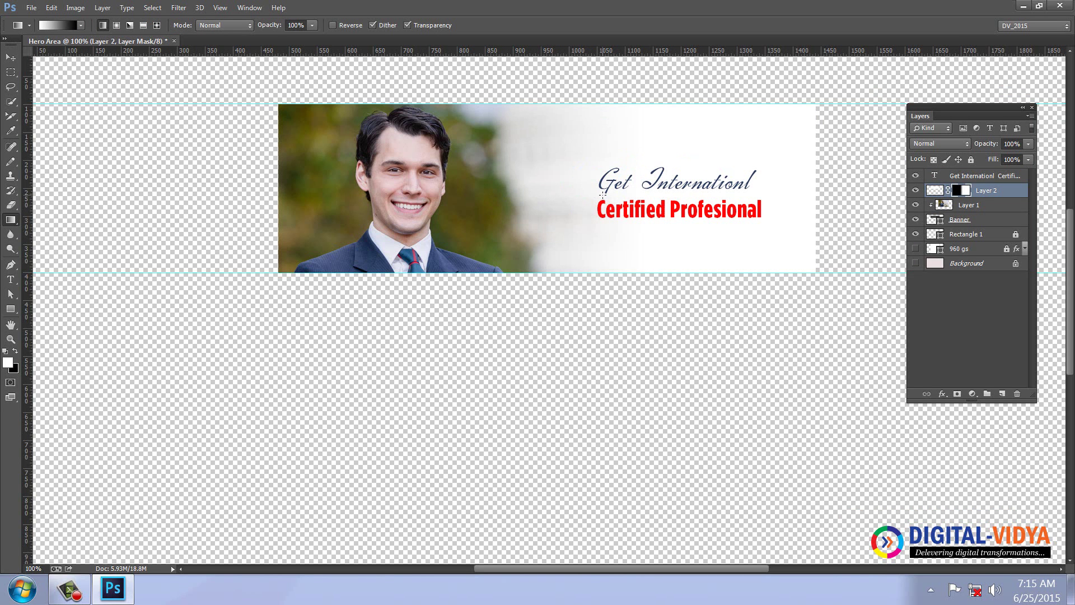
{"action": "left_click", "coordinate": [11, 58]}
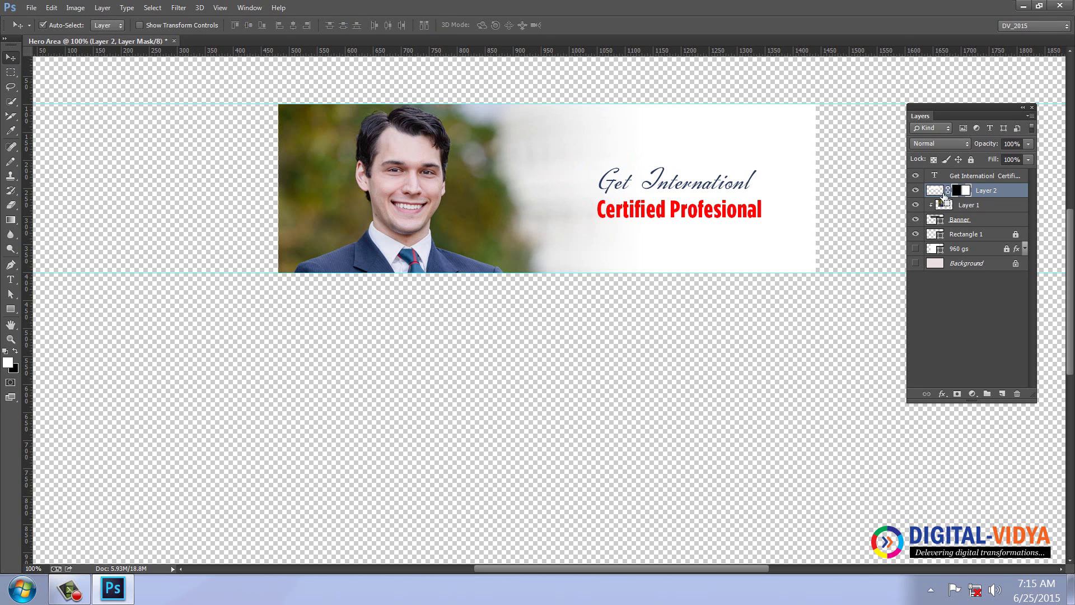
Align the headline to the banner's vertical centre and right edge
{"action": "left_click", "coordinate": [934, 190], "text": "ctrl"}
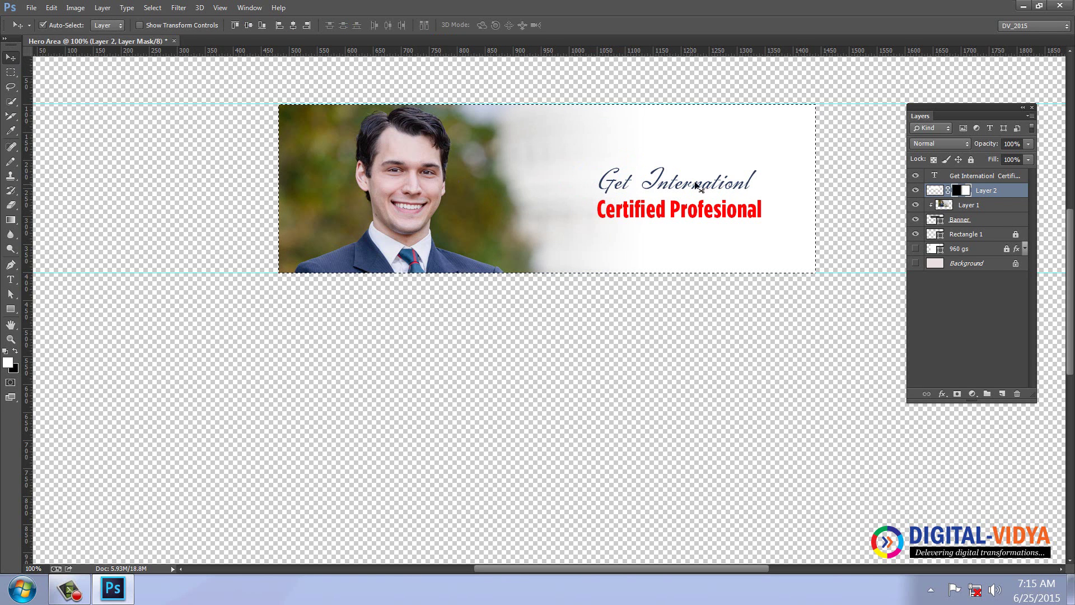
{"action": "left_click", "coordinate": [951, 176]}
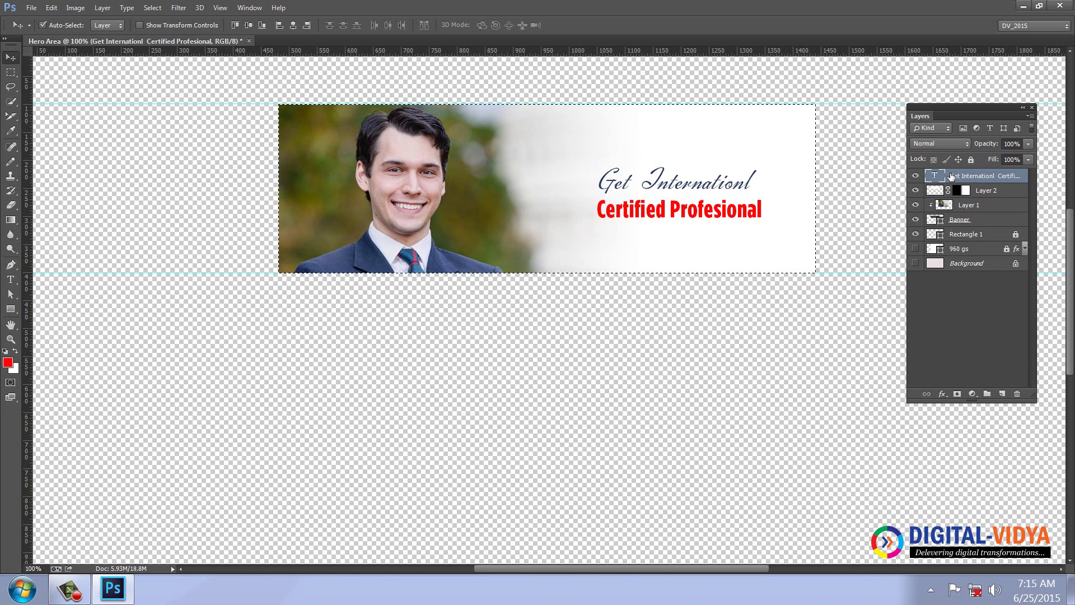
{"action": "left_click", "coordinate": [249, 26]}
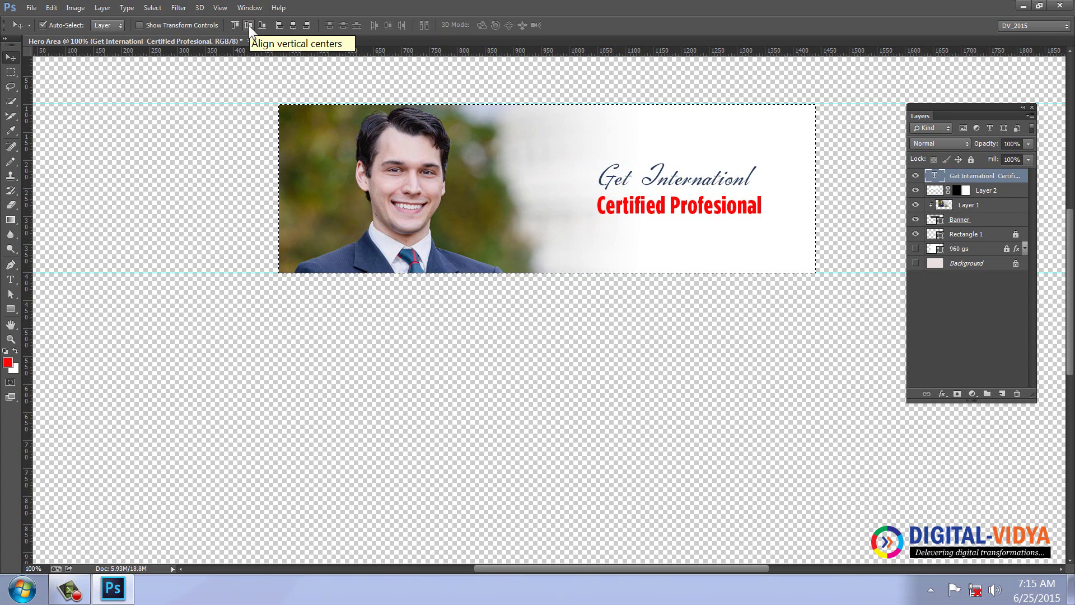
{"action": "left_click", "coordinate": [306, 25]}
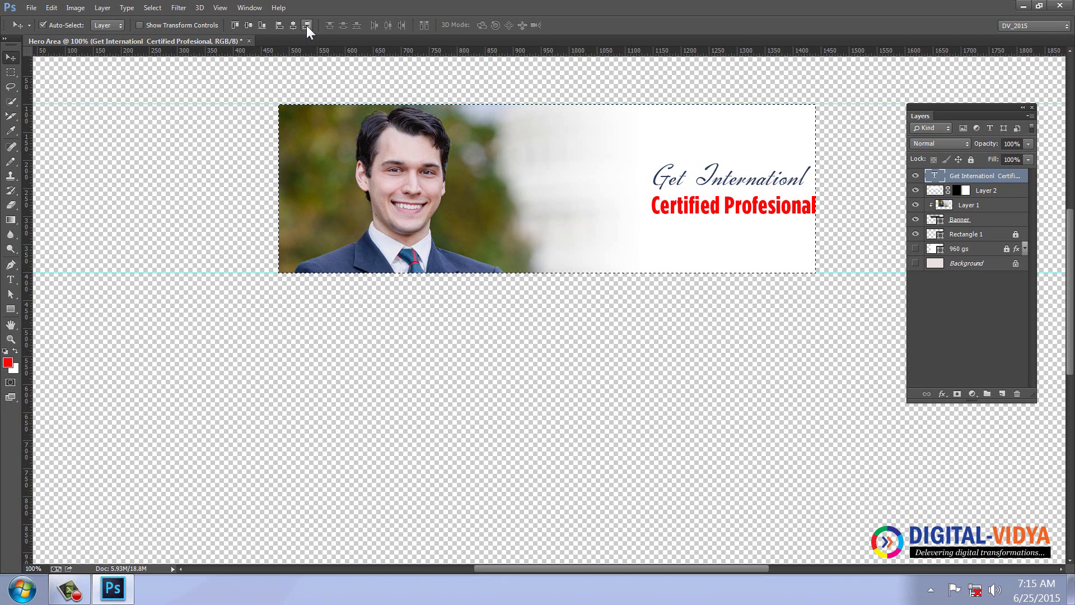
Nudge the headline left with Shift+Left and make the 960 gs and Background layers visible
{"action": "key", "text": "Left"}
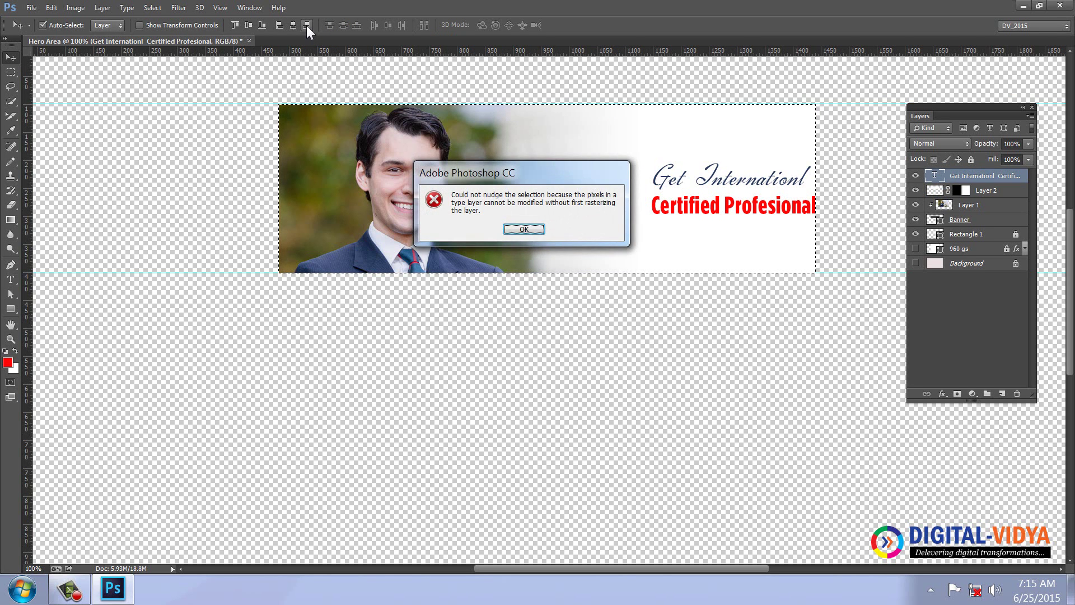
{"action": "left_click", "coordinate": [522, 230]}
{"action": "key", "text": "ctrl+d"}
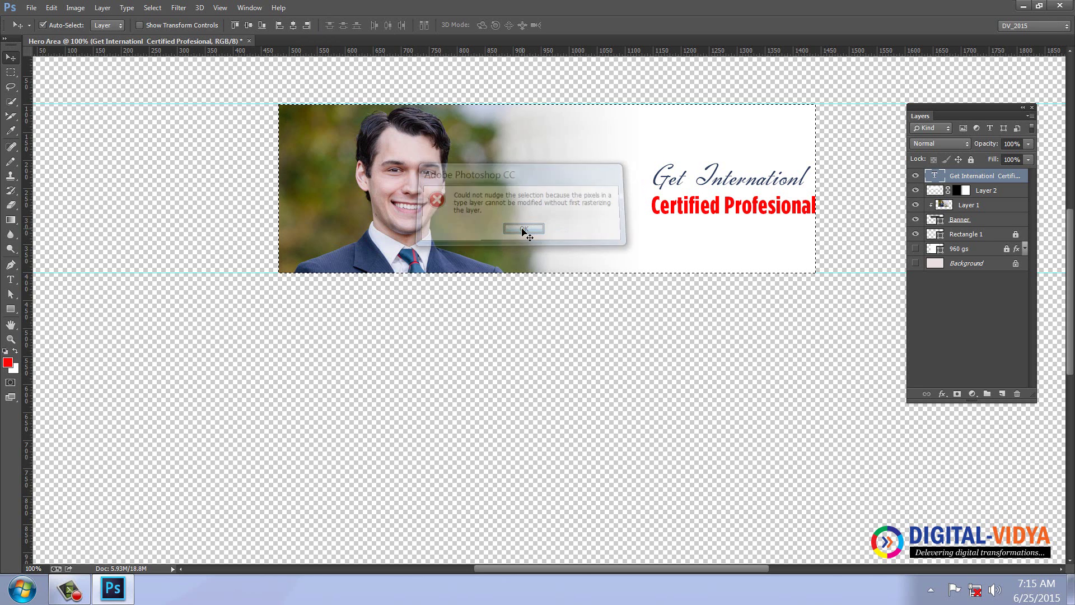
{"action": "key", "text": "shift+Left"}
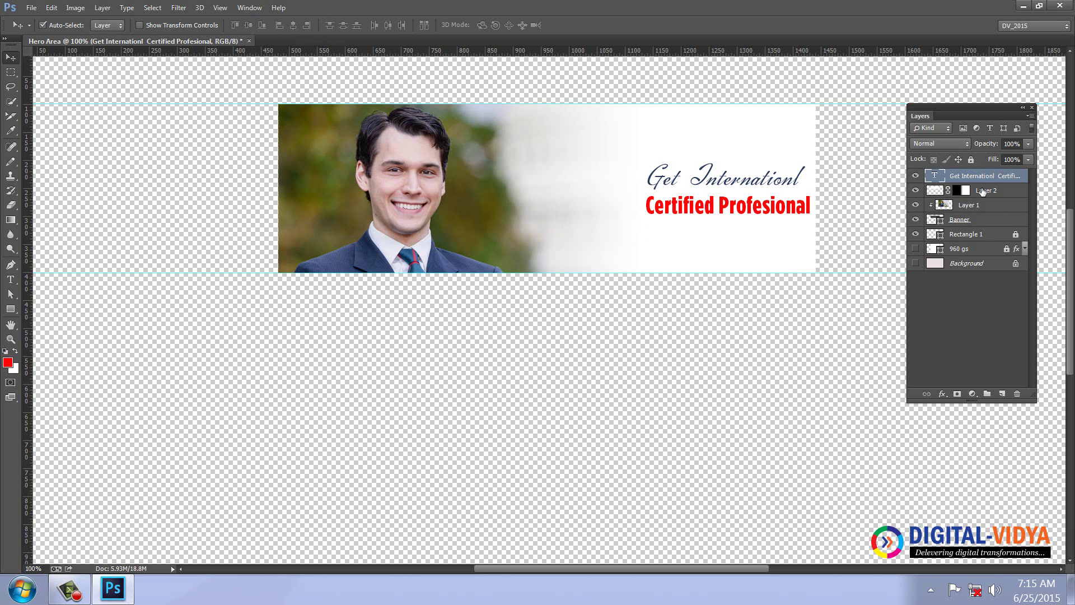
{"action": "key", "text": "shift+Left"}
{"action": "key", "text": "shift+Left"}
{"action": "key", "text": "shift+Left"}
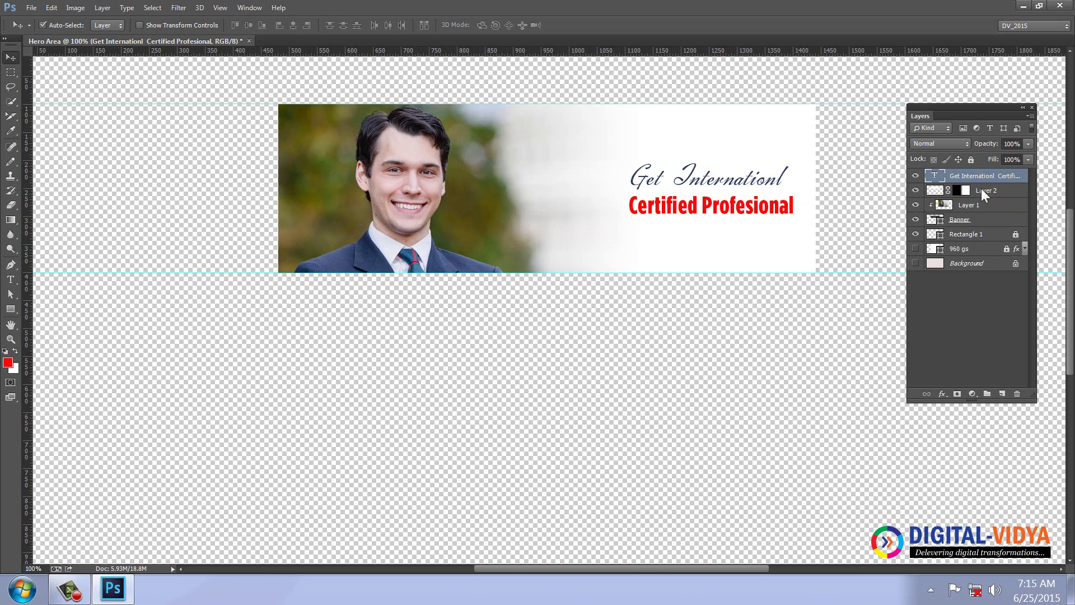
{"action": "key", "text": "shift+Left"}
{"action": "key", "text": "shift+Left"}
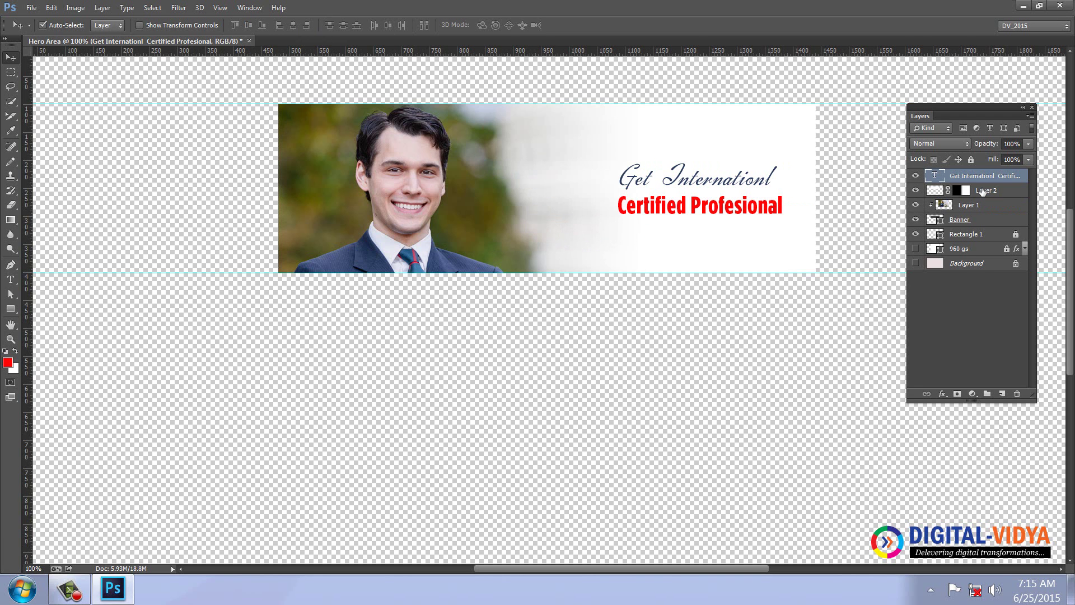
{"action": "left_click_drag", "start_coordinate": [915, 249], "coordinate": [915, 263]}
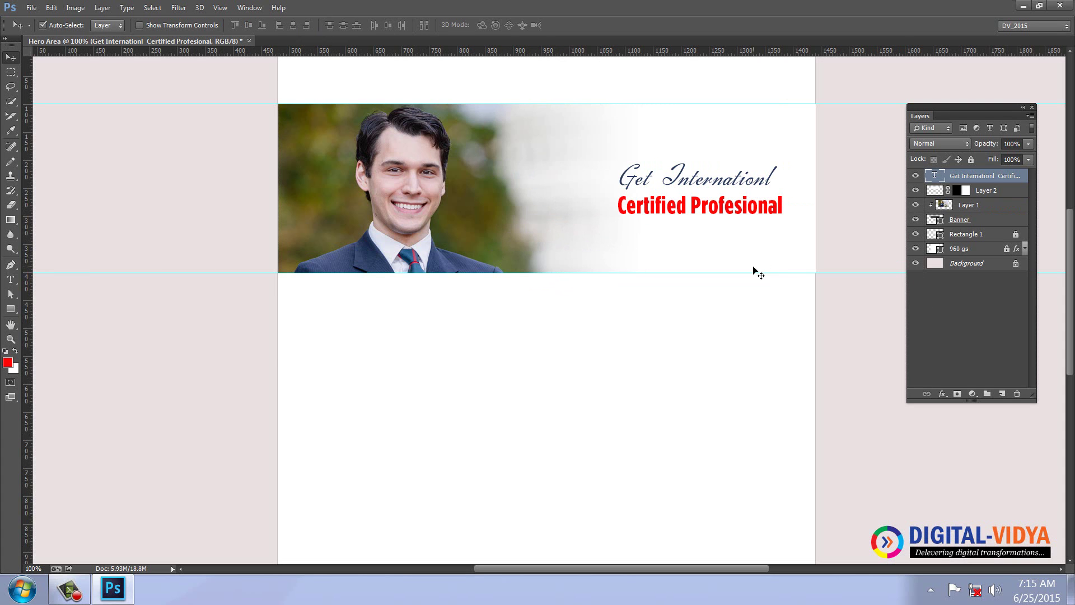
Fill a new Layer 3 over the banner area with dark blue sampled from the suit
{"action": "left_click", "coordinate": [935, 192], "text": "ctrl"}
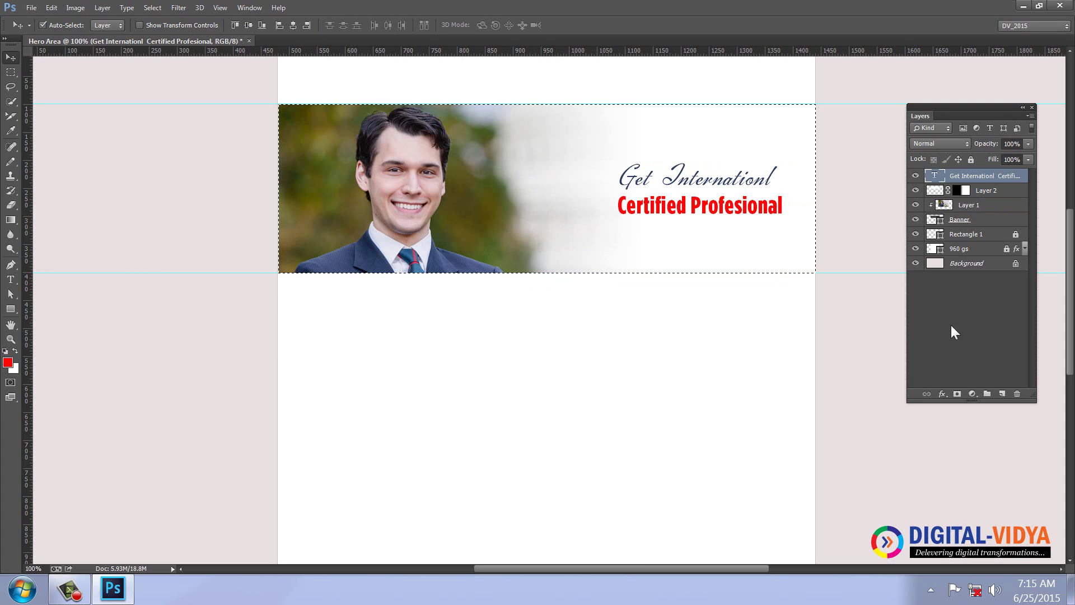
{"action": "left_click", "coordinate": [1002, 393]}
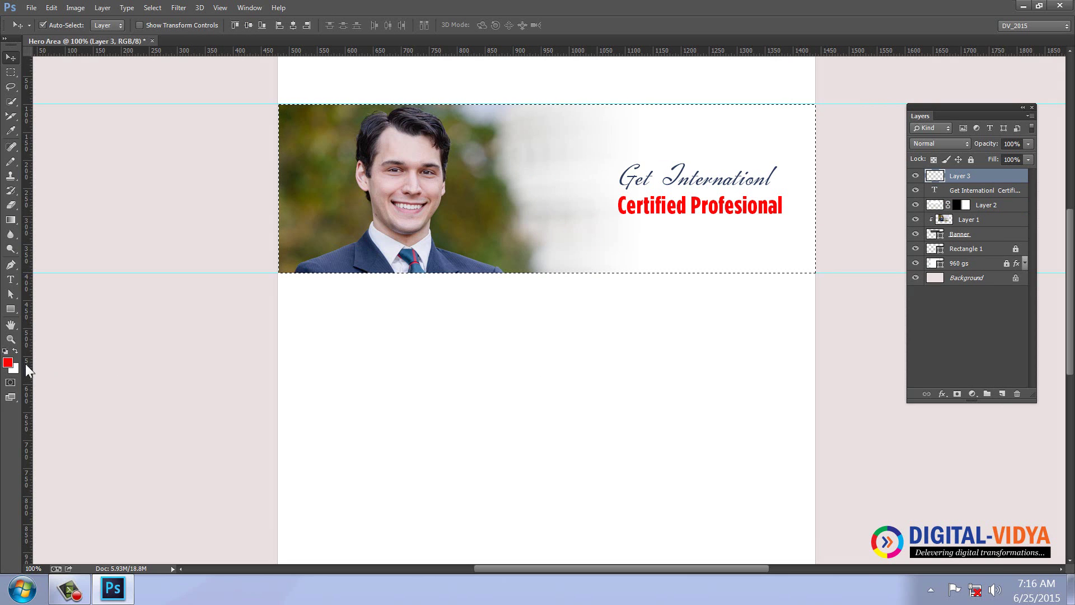
{"action": "left_click", "coordinate": [8, 363]}
{"action": "left_click", "coordinate": [314, 266]}
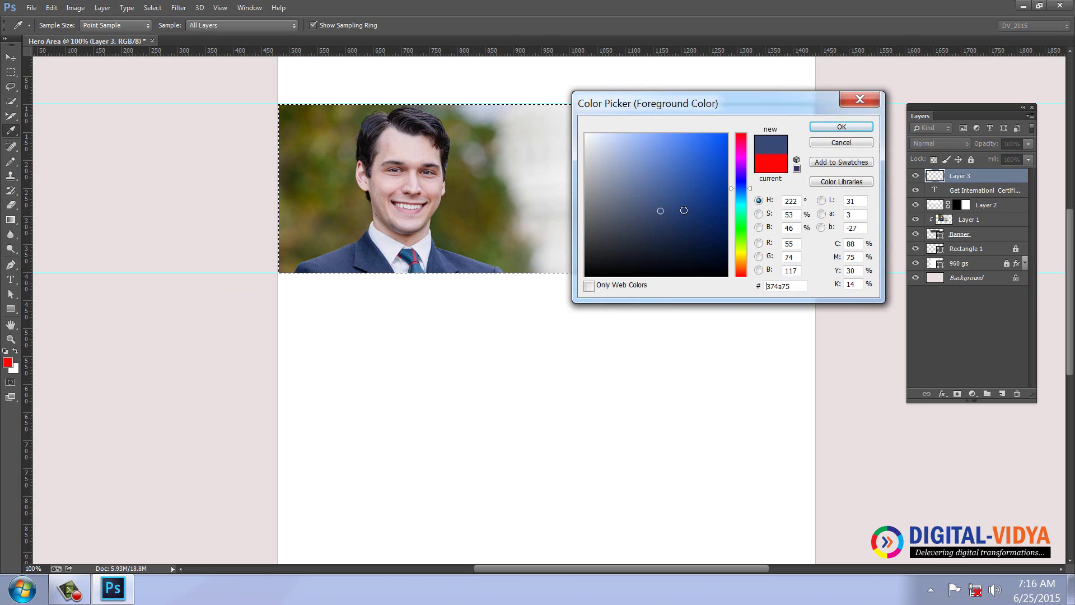
{"action": "left_click", "coordinate": [840, 126]}
{"action": "key", "text": "v"}
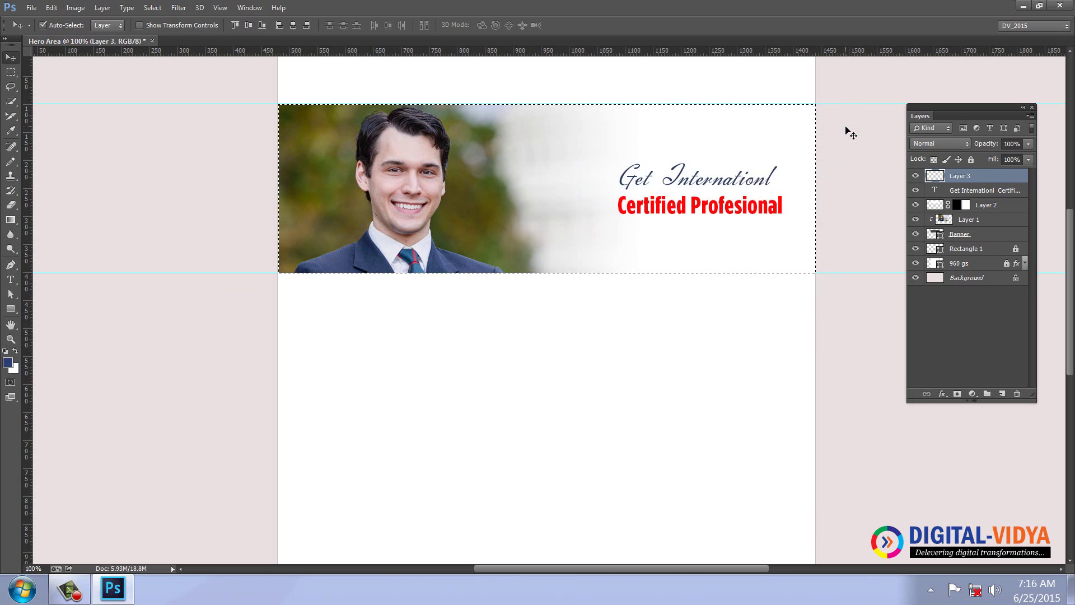
{"action": "key", "text": "Right"}
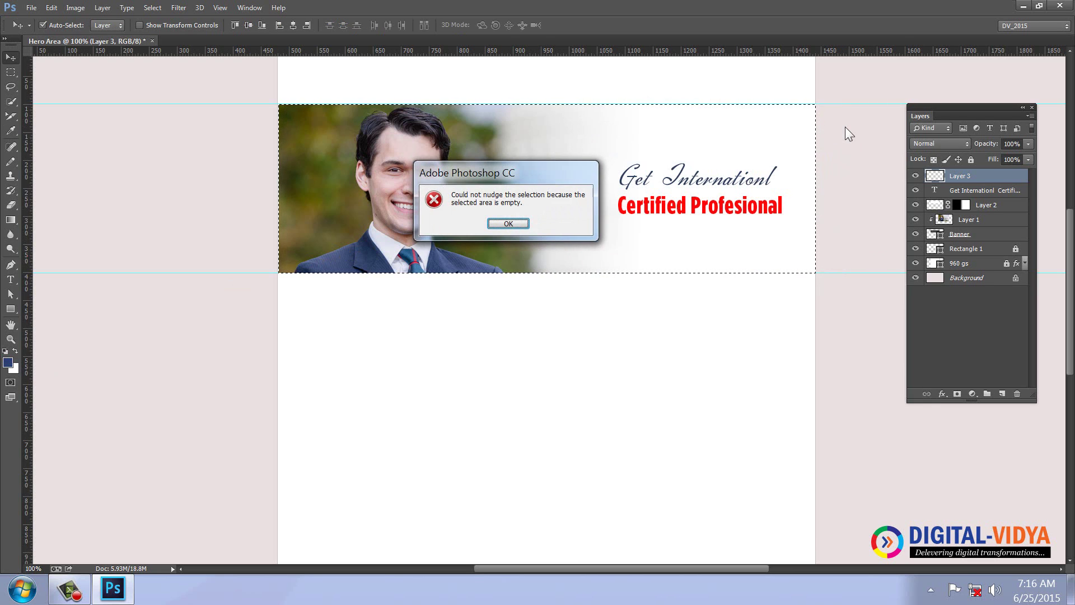
{"action": "left_click", "coordinate": [498, 224]}
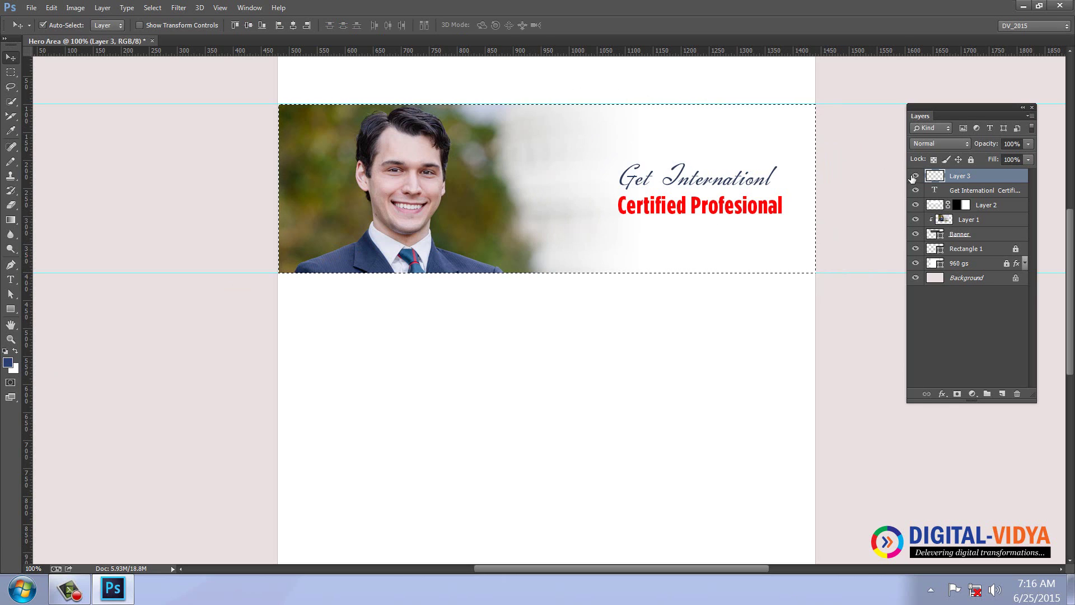
{"action": "left_click", "coordinate": [916, 176]}
{"action": "key", "text": "alt+BackSpace"}
{"action": "key", "text": "ctrl+d"}
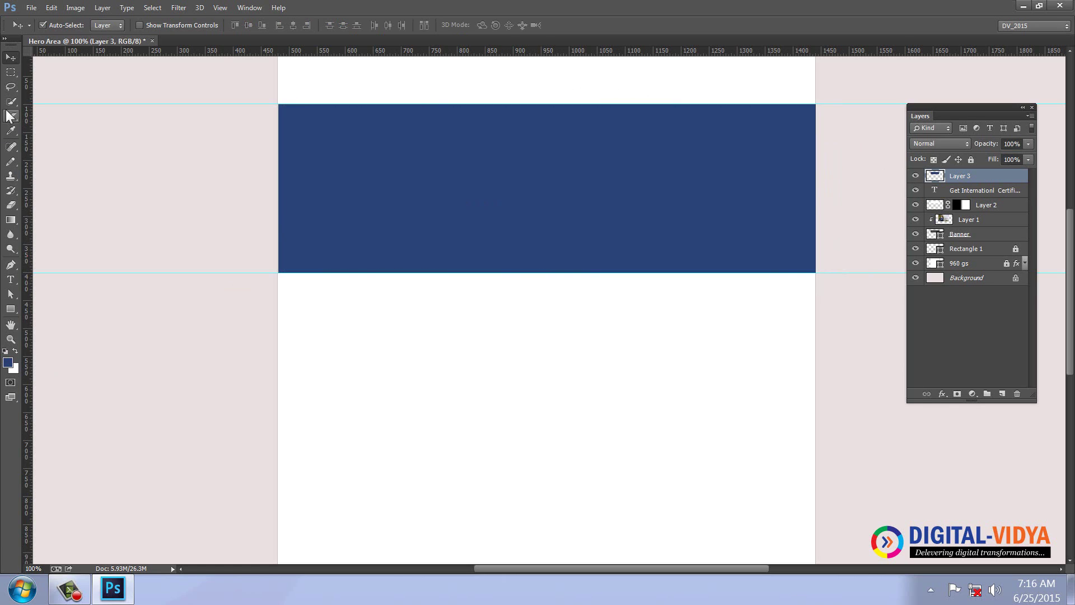
Delete all but a thin strip of the blue, leaving a navy line along the banner's bottom
{"action": "left_click", "coordinate": [11, 72]}
{"action": "left_click_drag", "start_coordinate": [202, 72], "coordinate": [832, 273]}
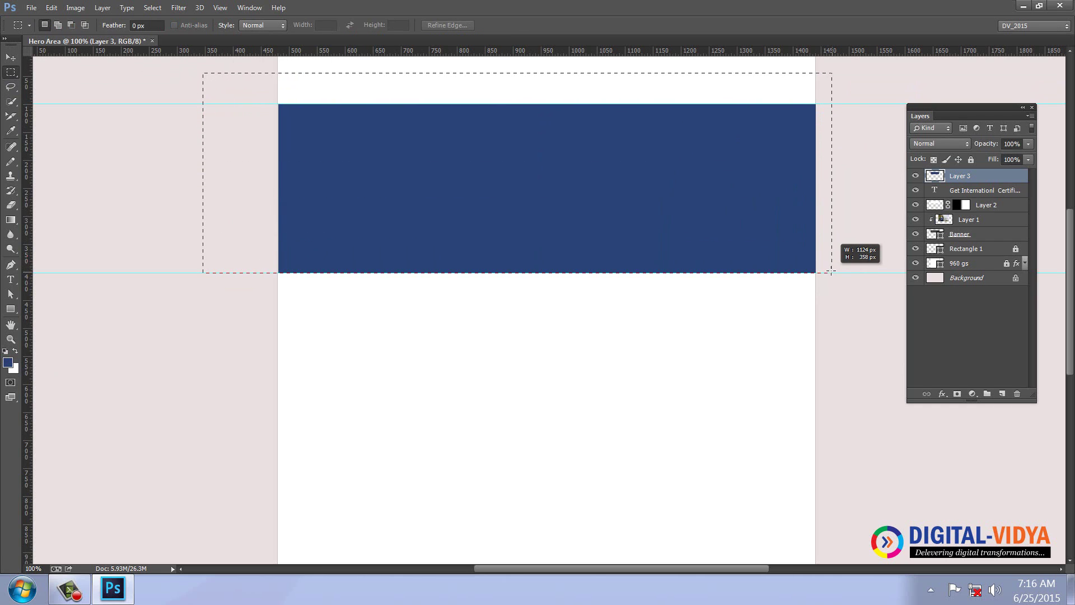
{"action": "left_click_drag", "start_coordinate": [832, 273], "coordinate": [826, 267]}
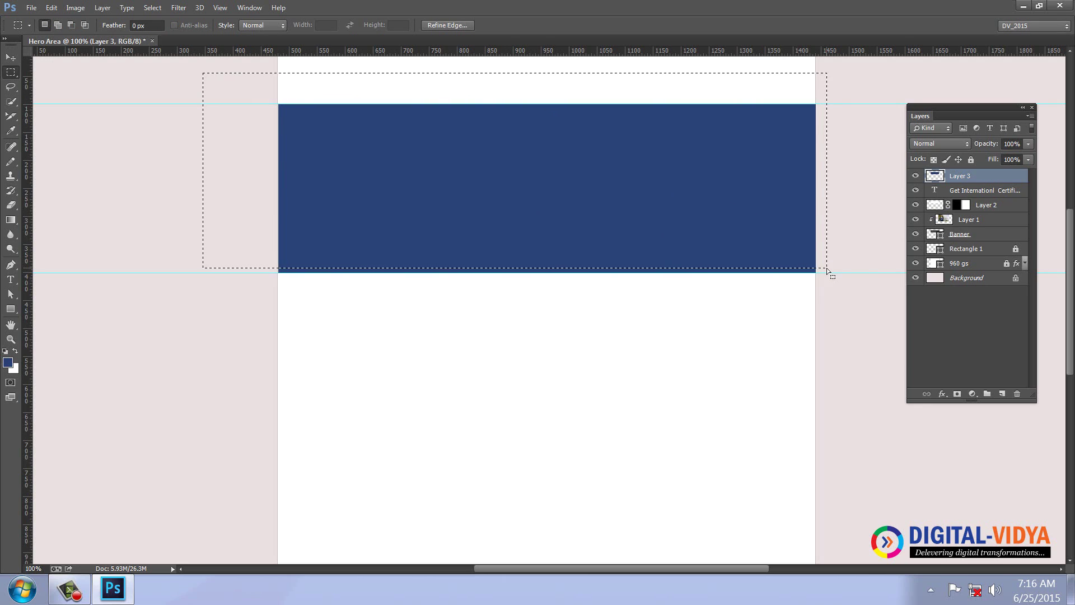
{"action": "key", "text": "Delete"}
{"action": "key", "text": "ctrl+d"}
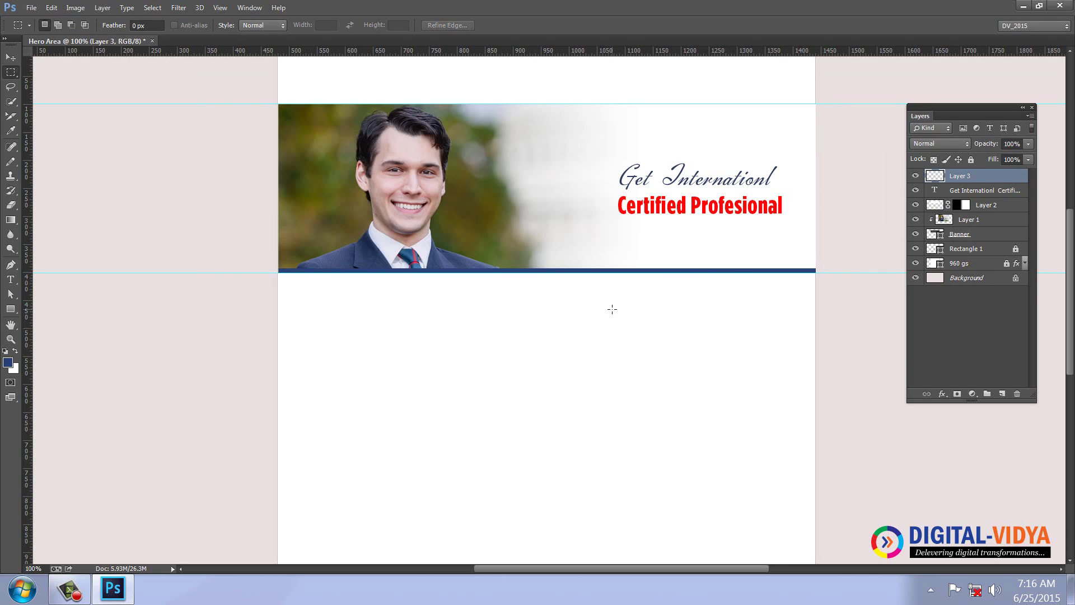
{"action": "left_click", "coordinate": [10, 59]}
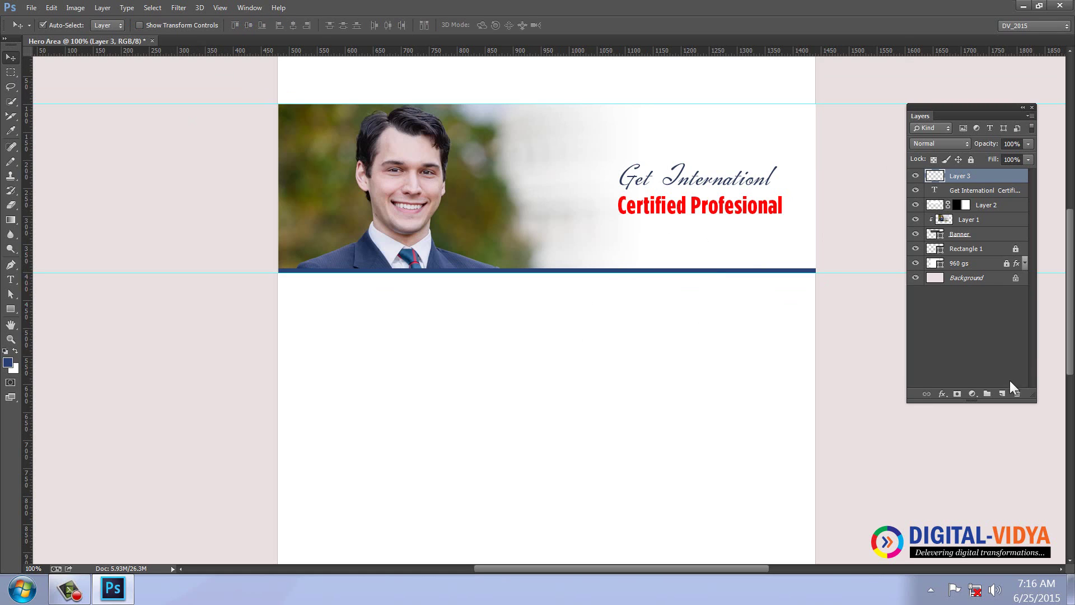
Pick the Rounded Rectangle tool with a light grey-blue colour, drawing and undoing a trial square
{"action": "left_click", "coordinate": [1002, 394]}
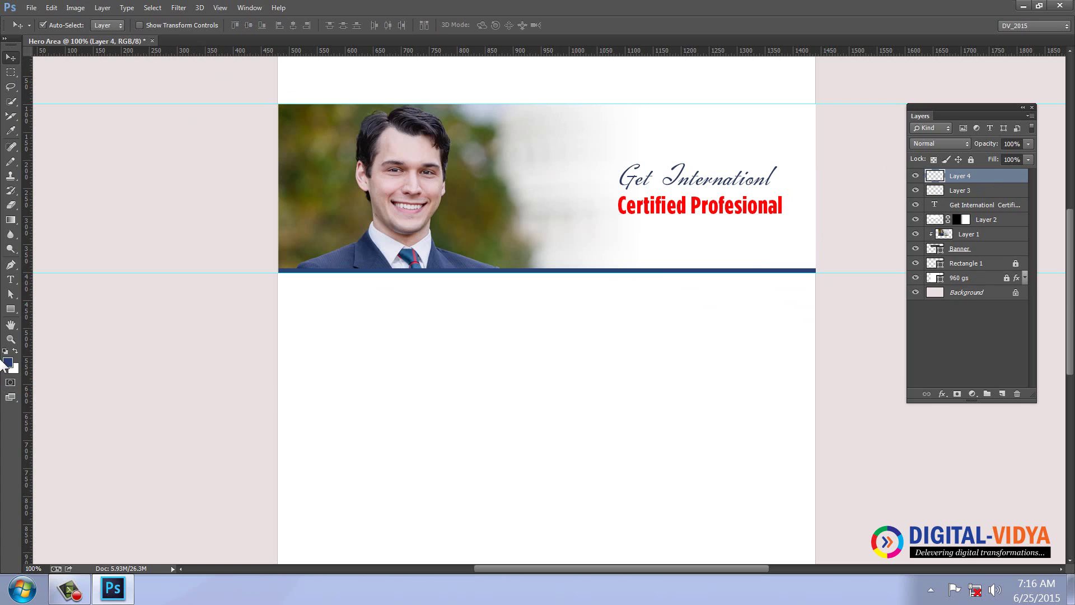
{"action": "left_click", "coordinate": [13, 308]}
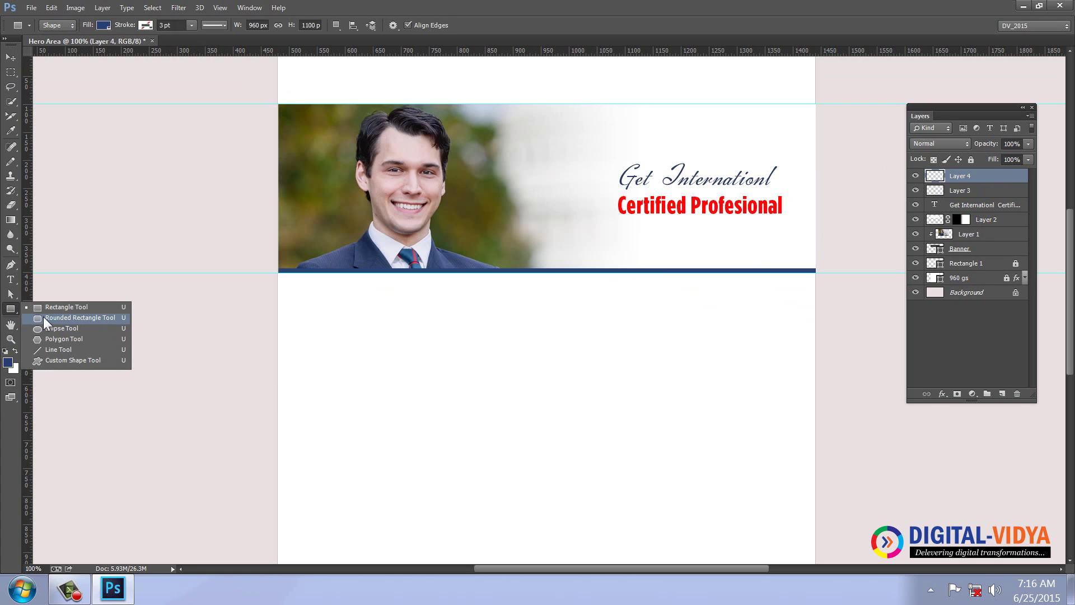
{"action": "left_click", "coordinate": [42, 317]}
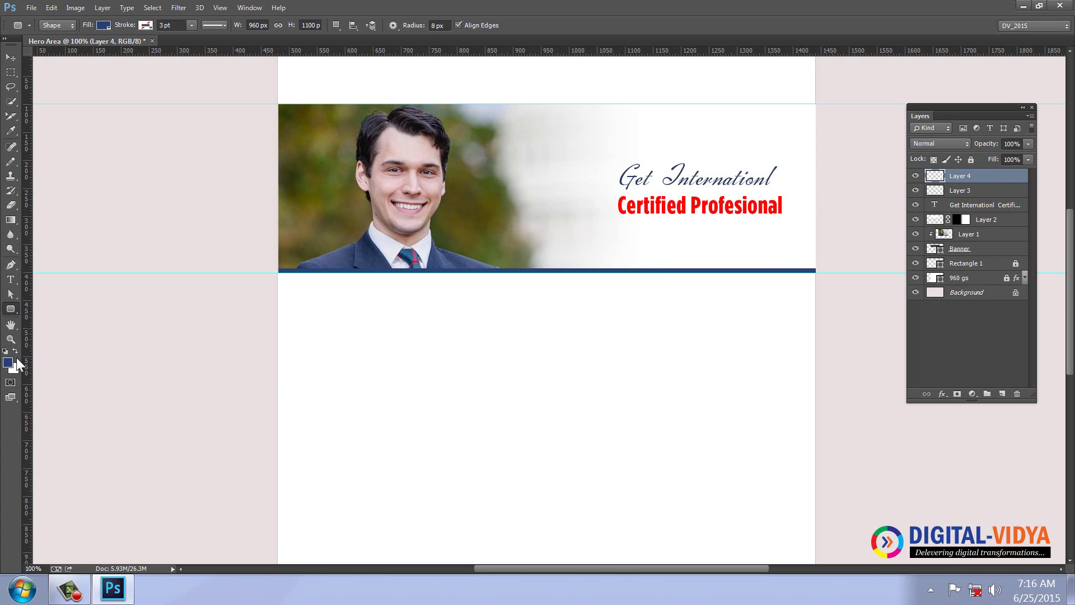
{"action": "left_click", "coordinate": [8, 363]}
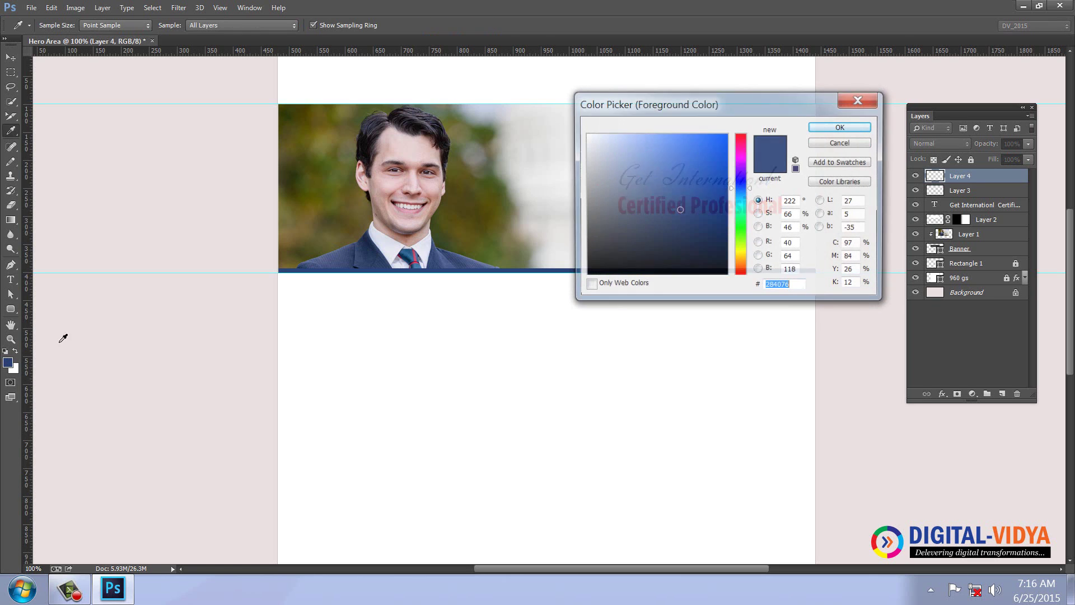
{"action": "left_click", "coordinate": [589, 154]}
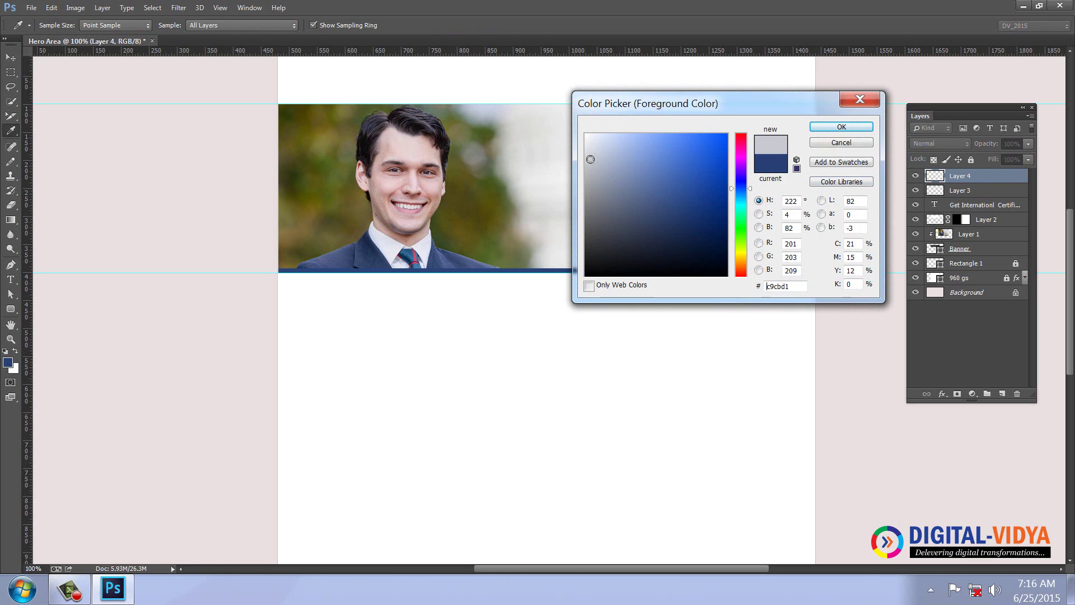
{"action": "left_click", "coordinate": [841, 126]}
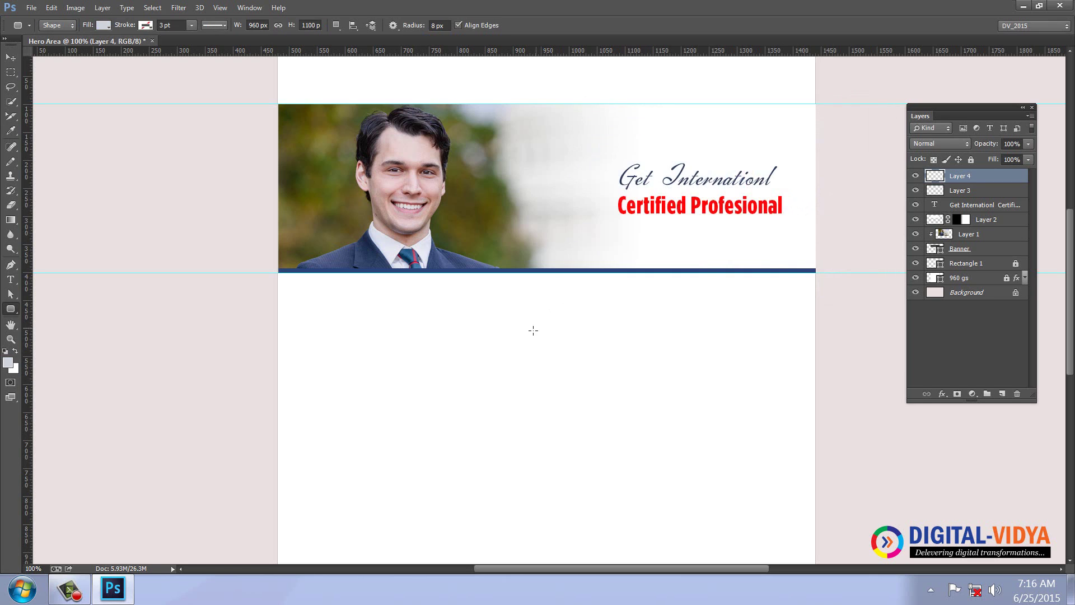
{"action": "left_click_drag", "start_coordinate": [524, 317], "coordinate": [569, 357]}
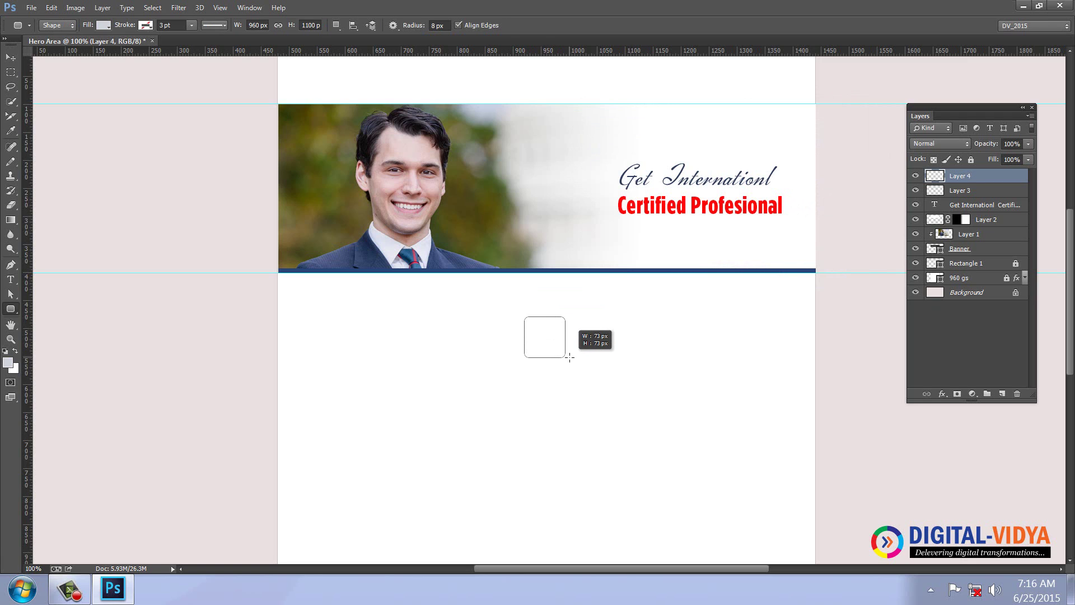
{"action": "left_click_drag", "start_coordinate": [569, 357], "coordinate": [569, 357]}
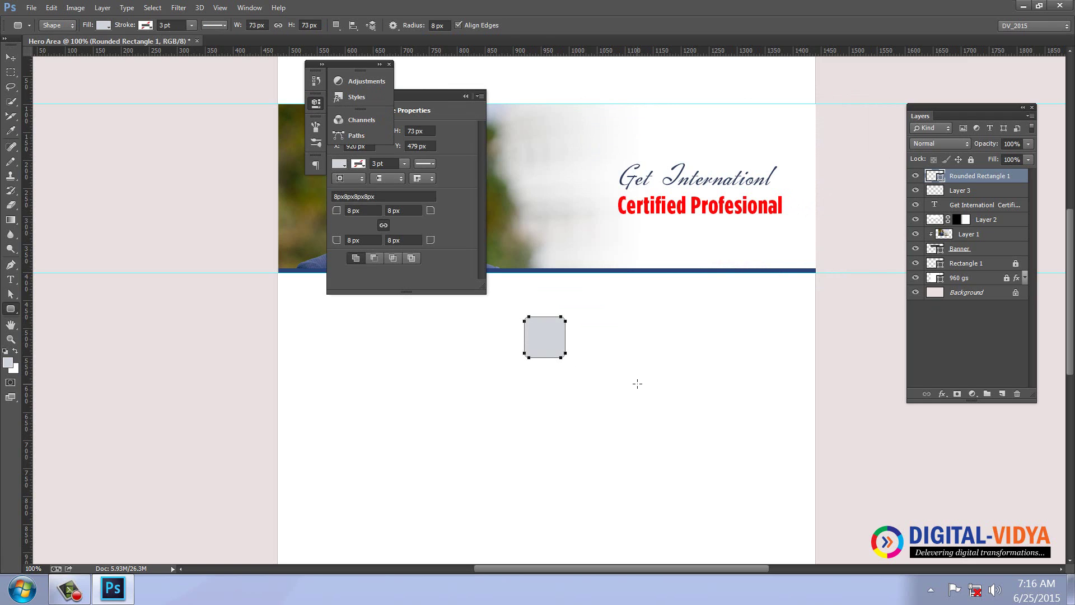
{"action": "key", "text": "ctrl+z"}
Create a 50×50 px rounded square and move it onto the banner photo's left edge
{"action": "left_click", "coordinate": [598, 334]}
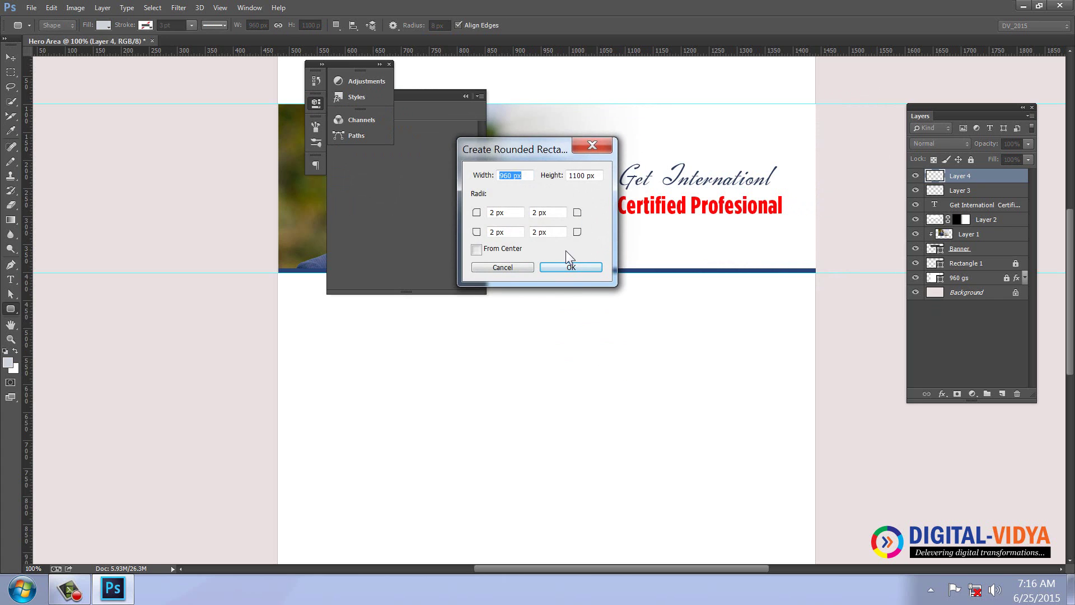
{"action": "type", "text": "5"}
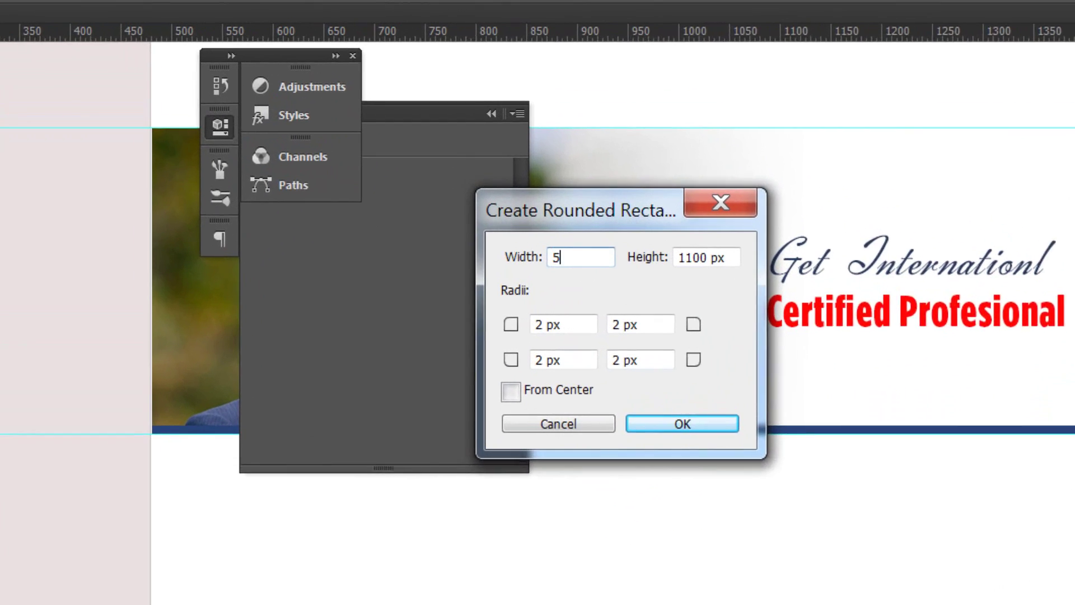
{"action": "type", "text": "0"}
{"action": "key", "text": "Tab"}
{"action": "type", "text": "50"}
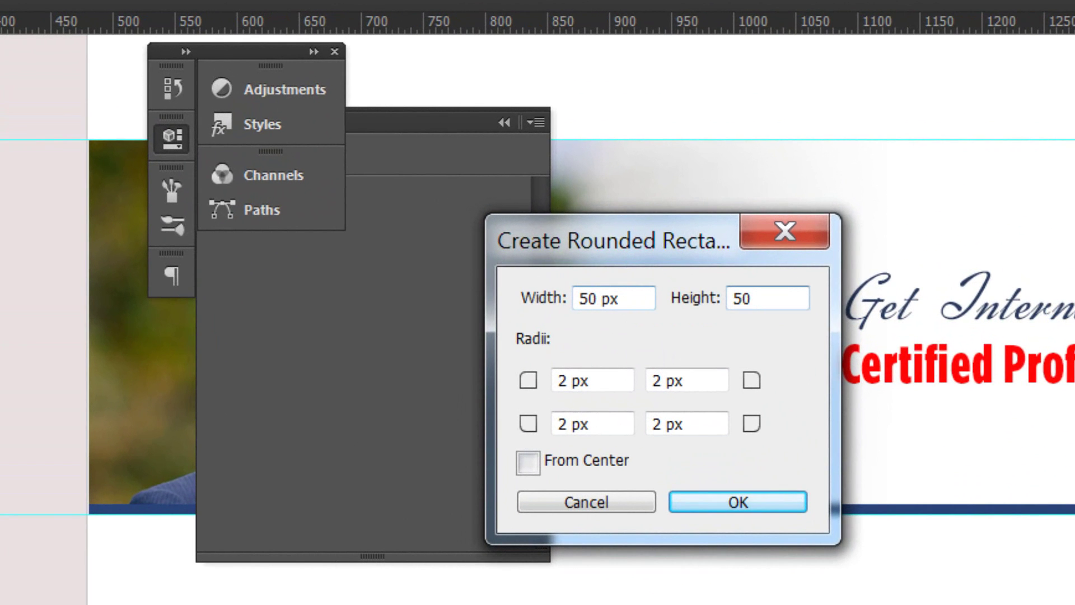
{"action": "key", "text": "Return"}
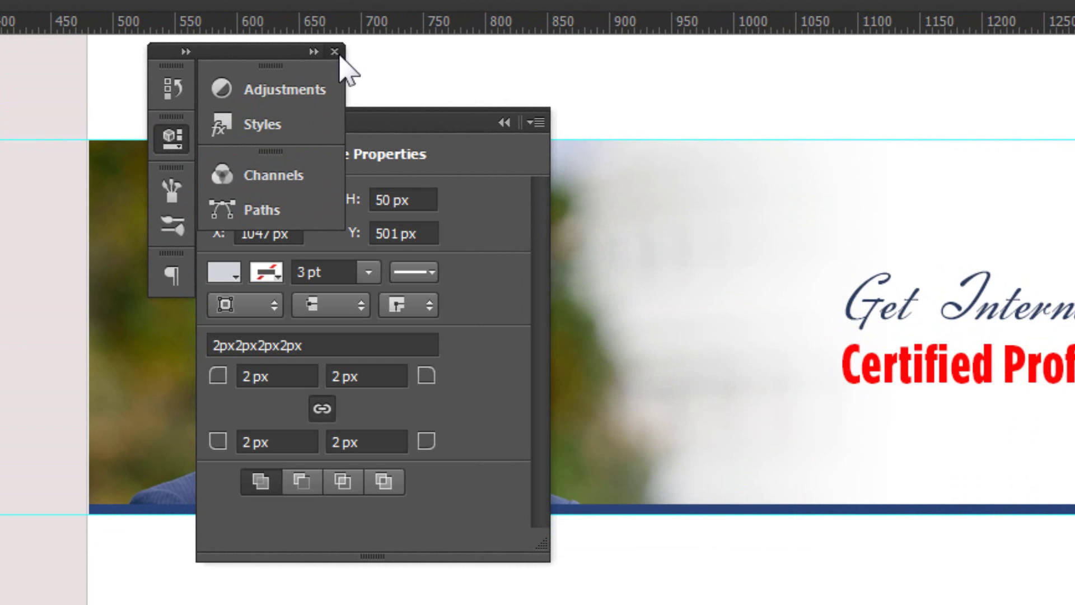
{"action": "left_click", "coordinate": [335, 53]}
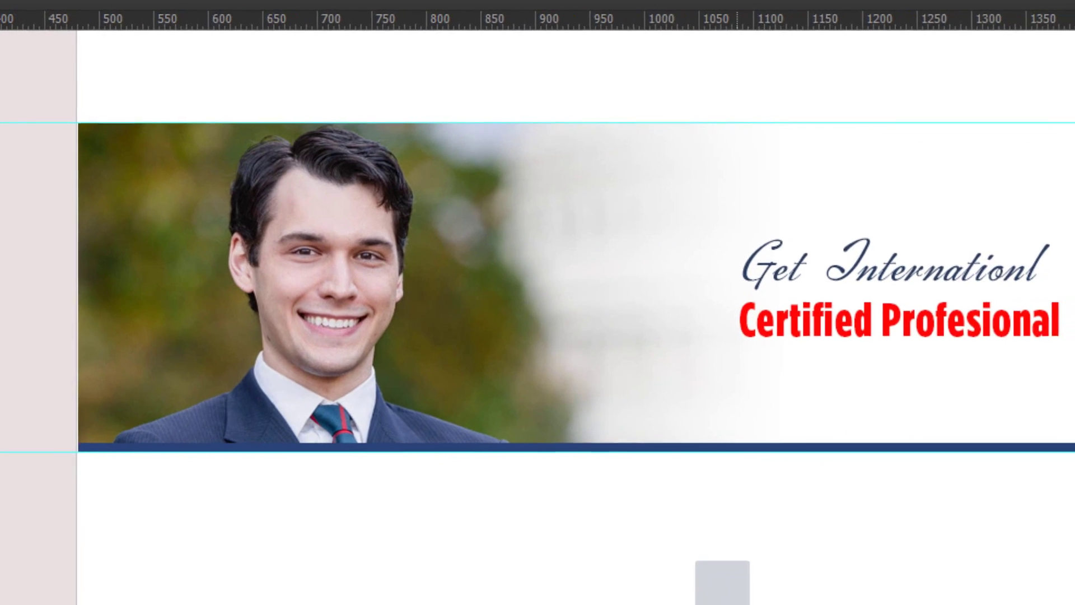
{"action": "left_click_drag", "start_coordinate": [720, 580], "coordinate": [115, 280]}
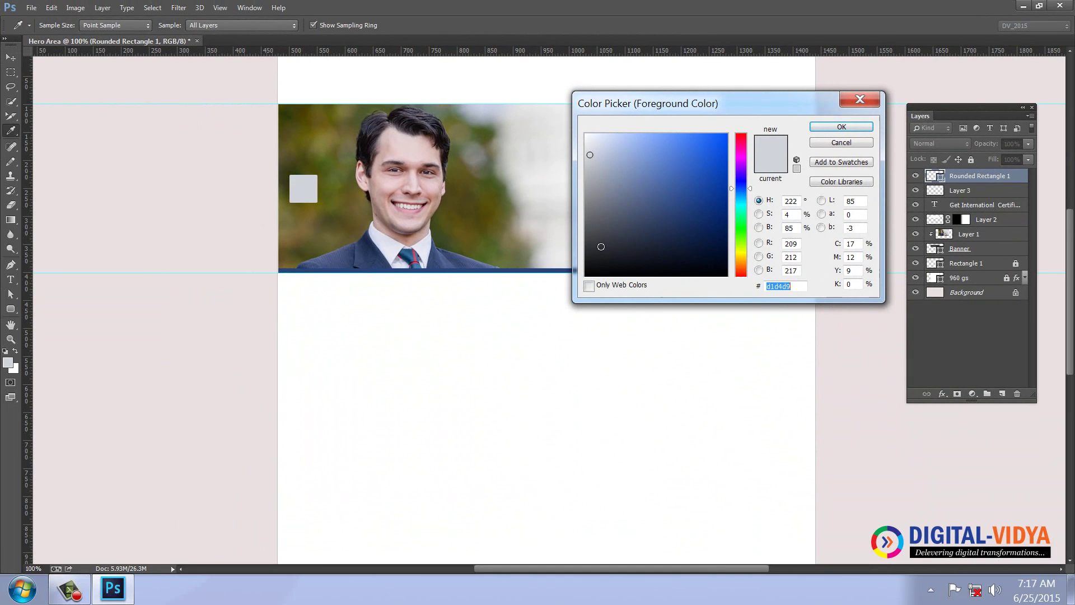
Change the square's fill to near-black #1f2023
{"action": "left_click_drag", "start_coordinate": [601, 246], "coordinate": [600, 257]}
{"action": "left_click", "coordinate": [834, 128]}
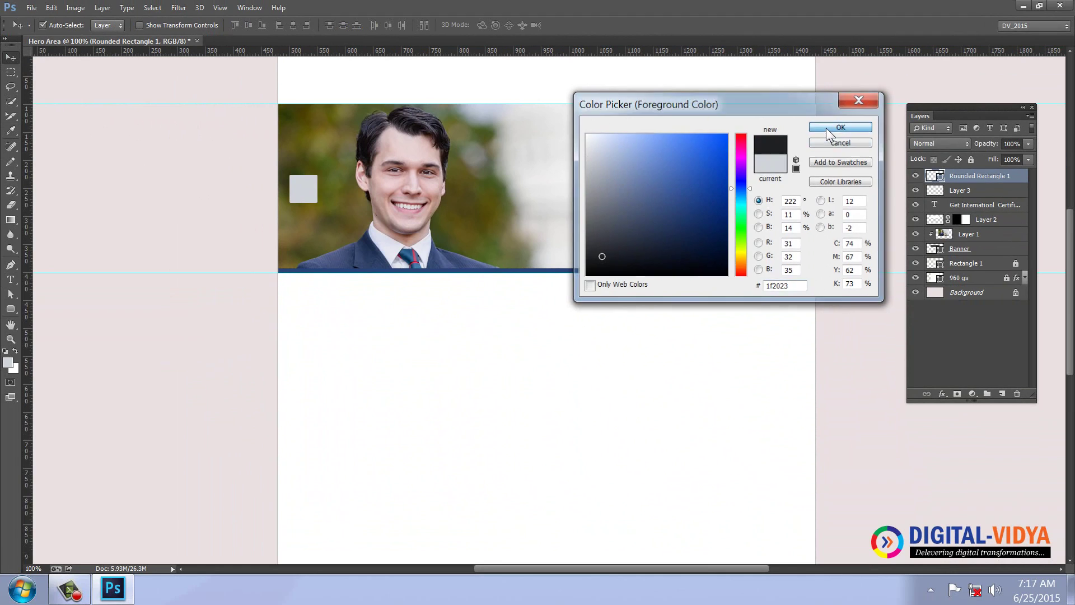
{"action": "key", "text": "v"}
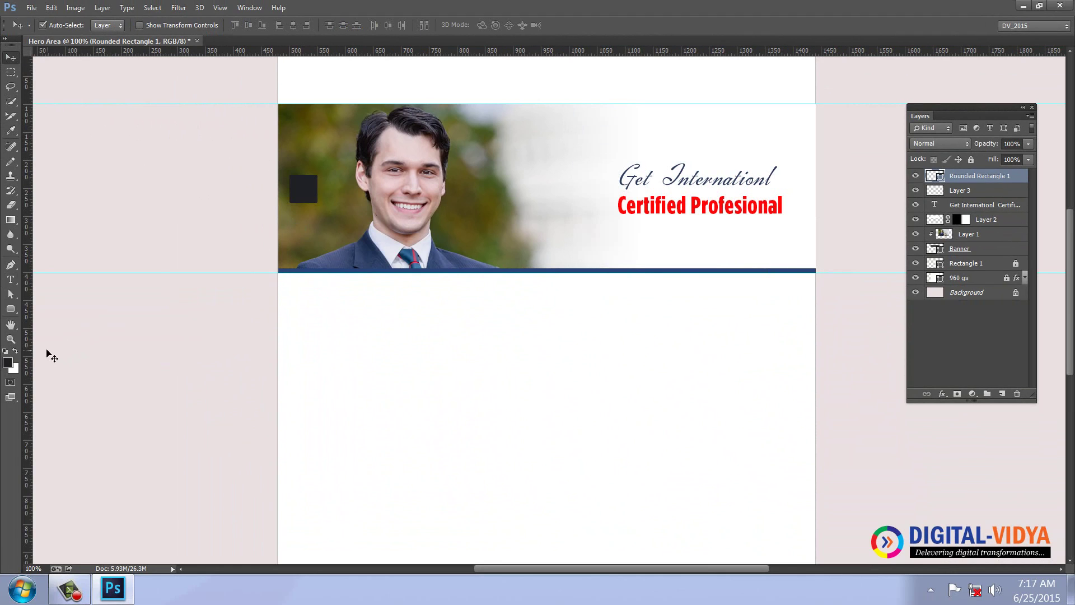
{"action": "left_click_drag", "start_coordinate": [11, 308], "coordinate": [49, 360]}
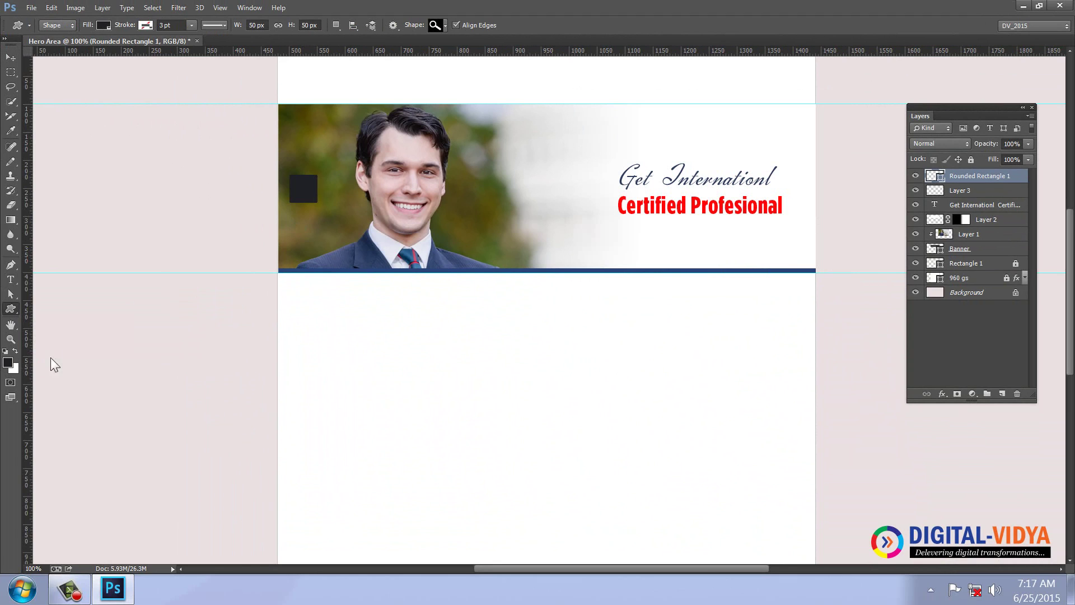
Load the source.csh shapes and draw a small white chevron on the banner photo
{"action": "left_click", "coordinate": [447, 23]}
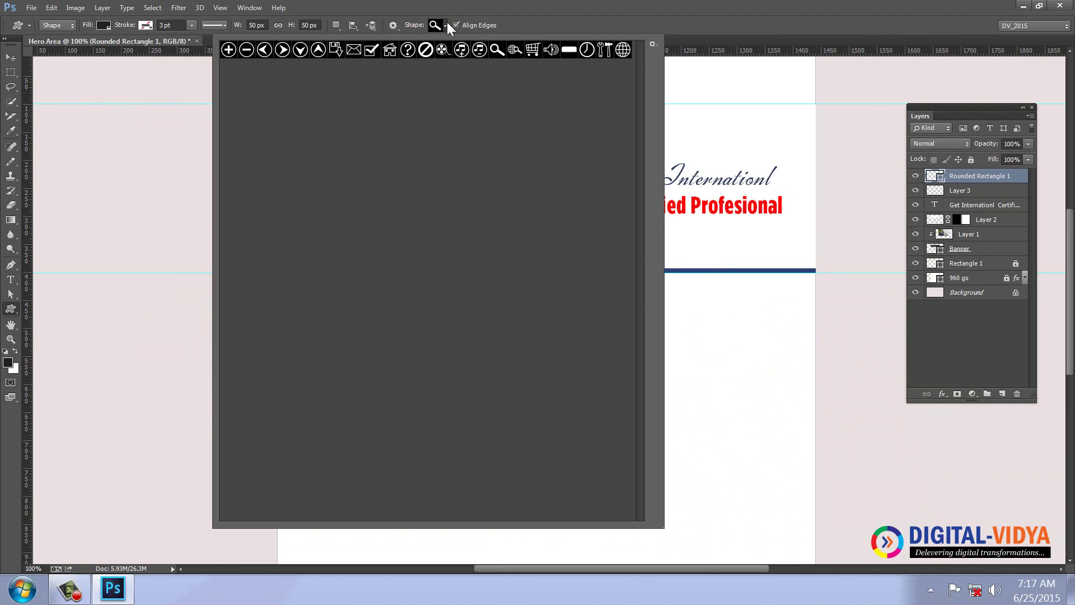
{"action": "left_click", "coordinate": [651, 43]}
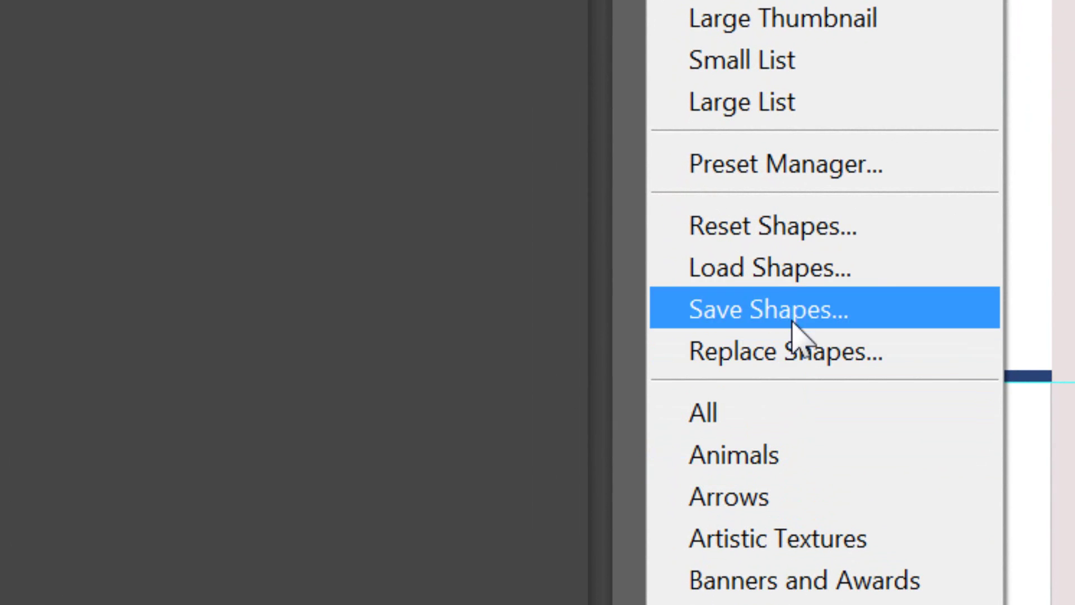
{"action": "left_click", "coordinate": [790, 270]}
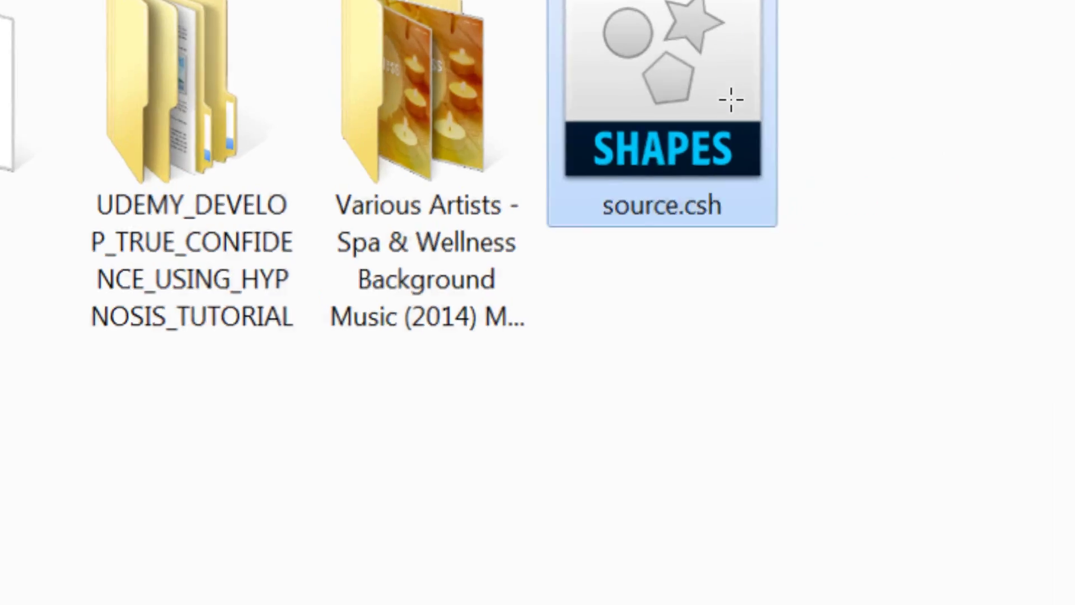
{"action": "double_click", "coordinate": [731, 100]}
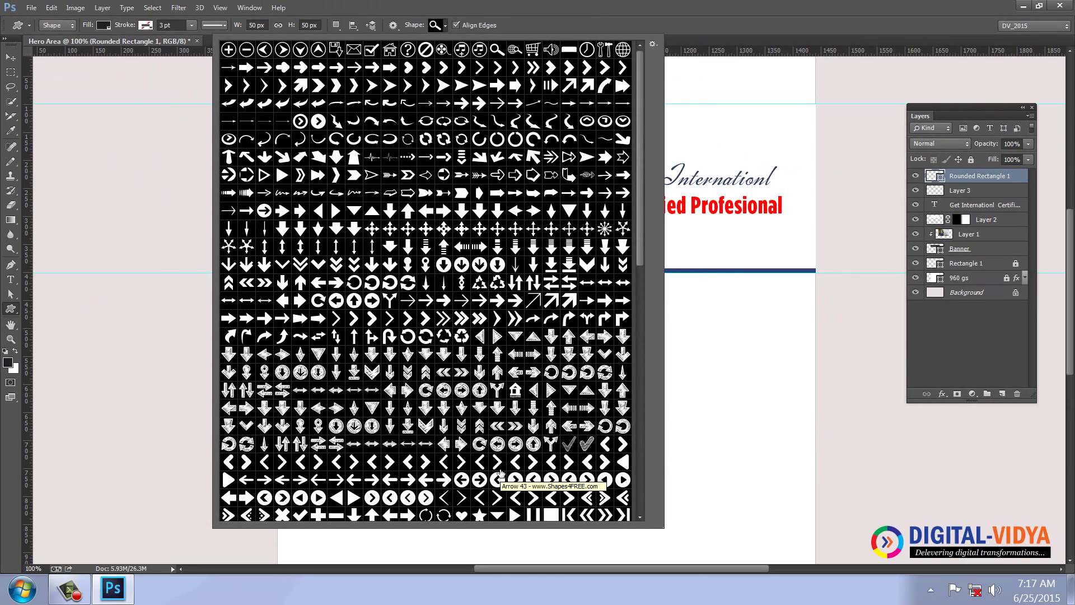
{"action": "left_click", "coordinate": [317, 462]}
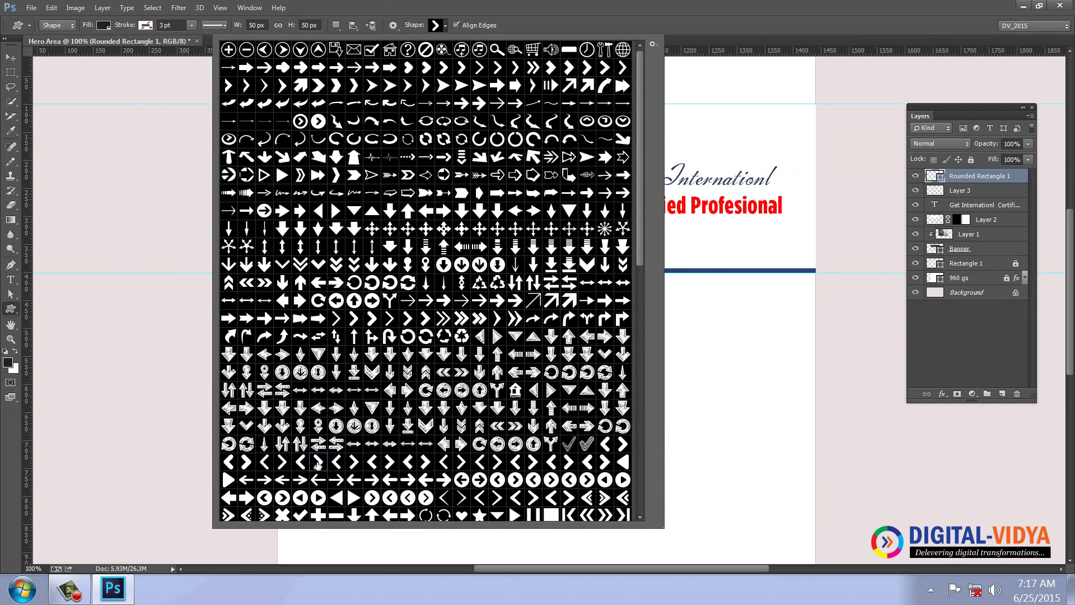
{"action": "double_click", "coordinate": [318, 461]}
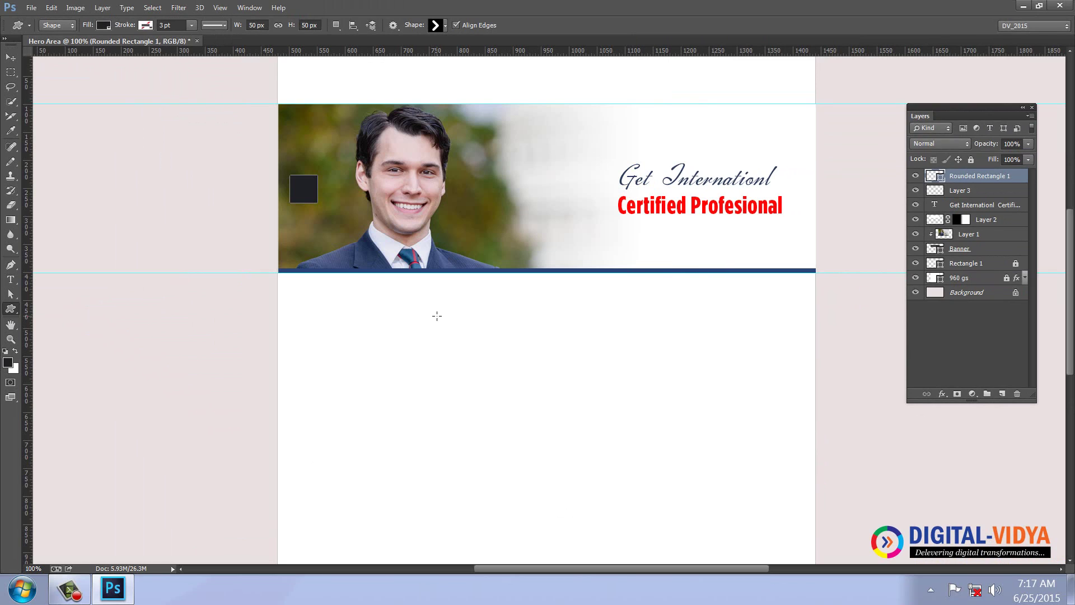
{"action": "left_click", "coordinate": [15, 351]}
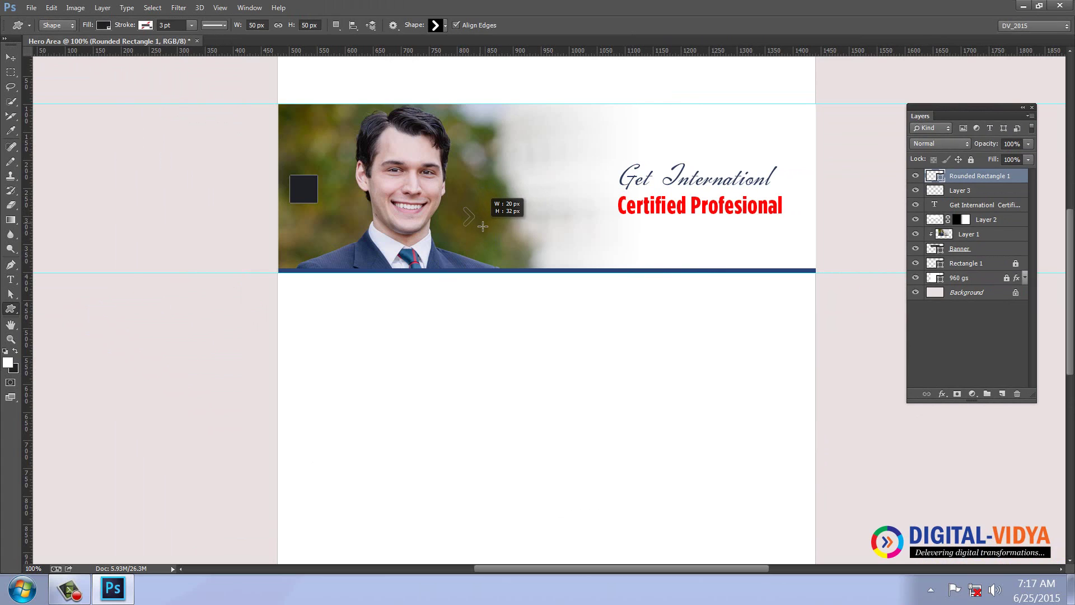
{"action": "left_click_drag", "start_coordinate": [463, 207], "coordinate": [476, 227]}
Flip the chevron horizontally to point left and move it inside the dark square
{"action": "left_click", "coordinate": [8, 60]}
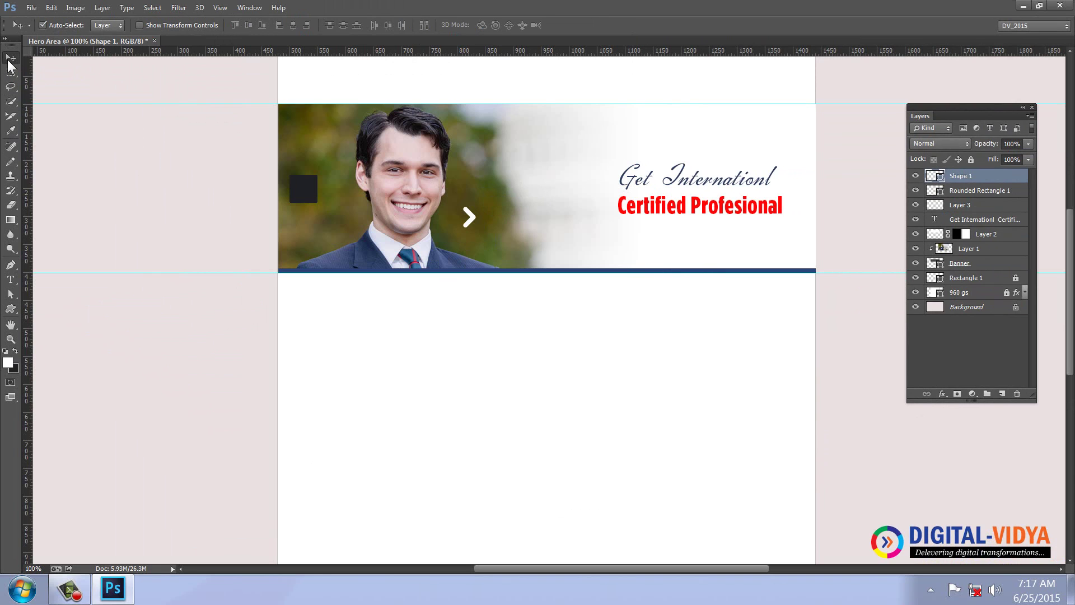
{"action": "left_click", "coordinate": [49, 8]}
{"action": "mouse_move", "coordinate": [102, 341]}
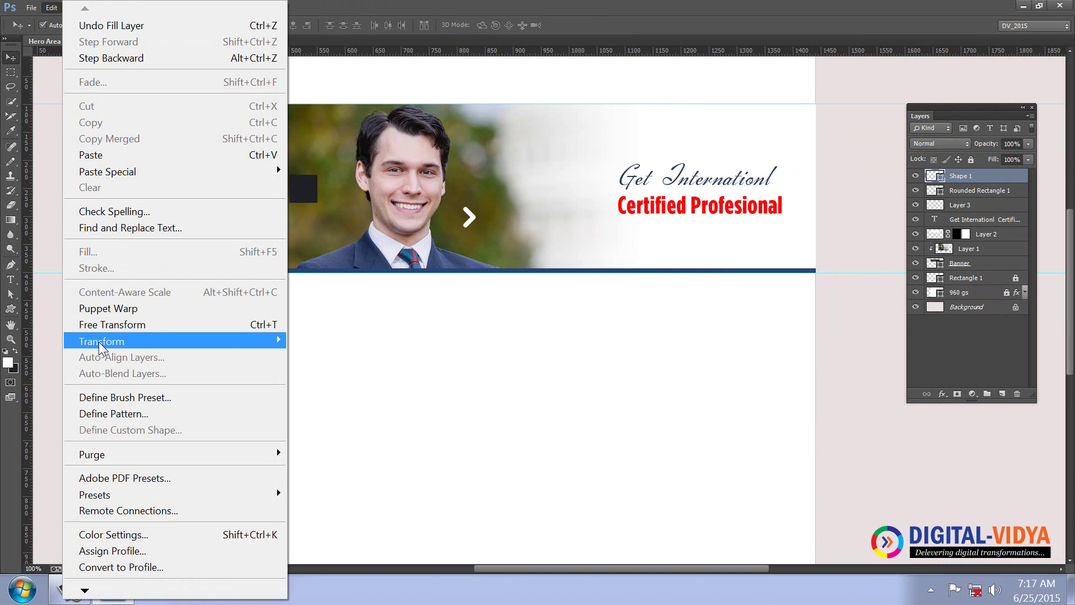
{"action": "left_click", "coordinate": [322, 525]}
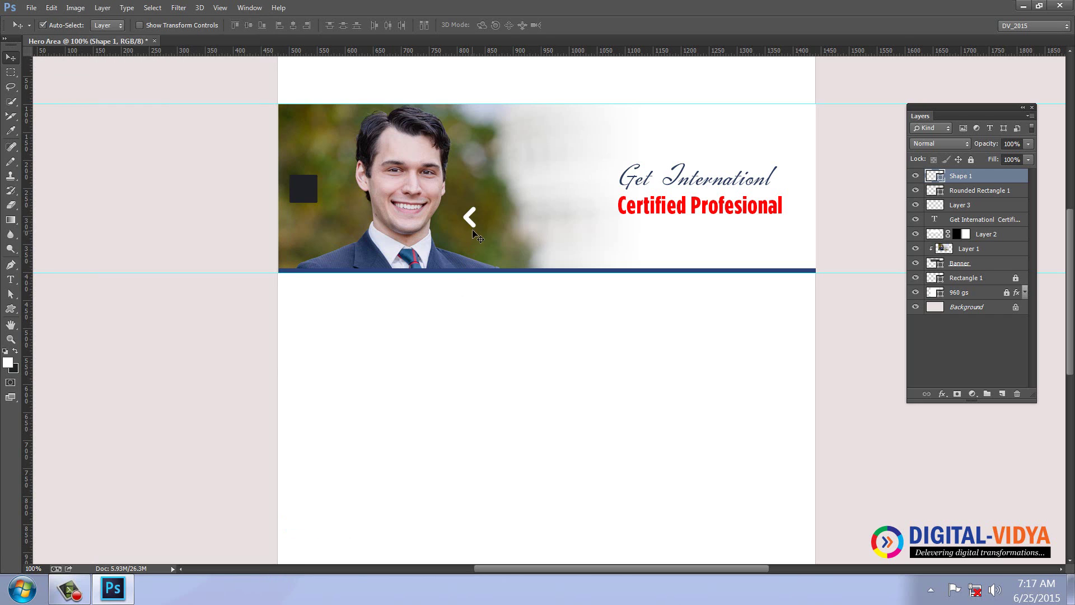
{"action": "mouse_move", "coordinate": [473, 227]}
{"action": "left_mouse_down"}
{"action": "mouse_move", "coordinate": [338, 186]}
{"action": "mouse_move", "coordinate": [307, 196]}
{"action": "left_mouse_up"}
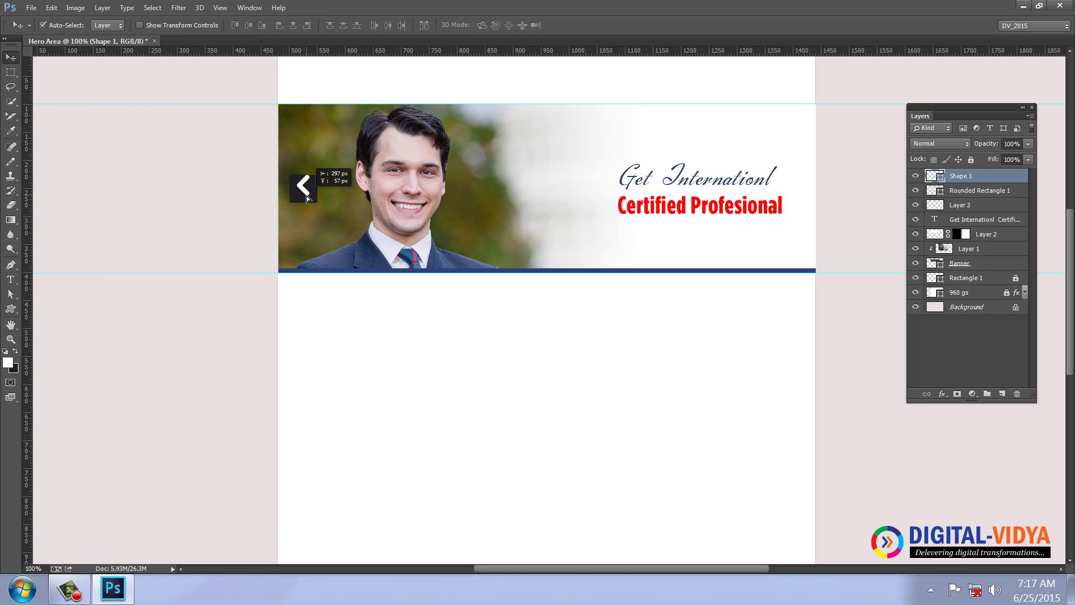
{"action": "key", "text": "ctrl+plus"}
{"action": "key", "text": "ctrl+plus"}
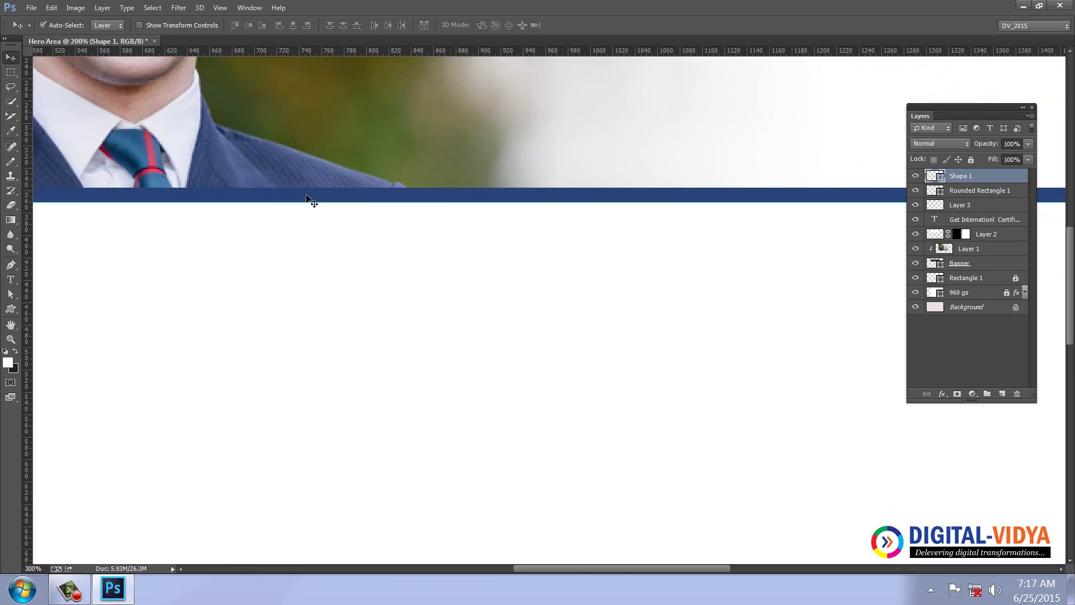
{"action": "left_click_drag", "start_coordinate": [168, 101], "coordinate": [535, 302]}
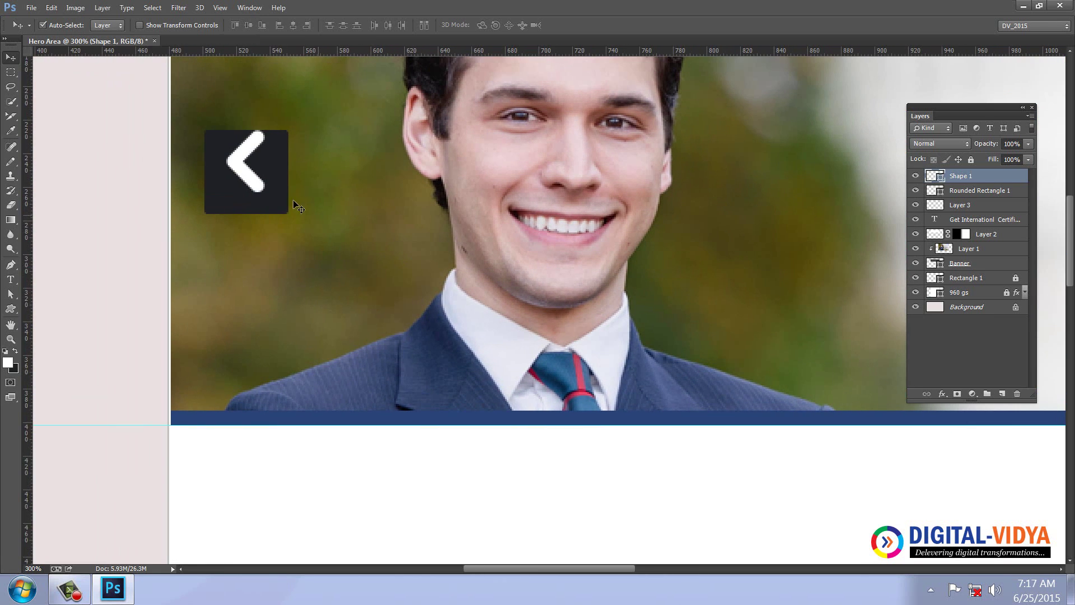
{"action": "left_click_drag", "start_coordinate": [248, 179], "coordinate": [249, 189]}
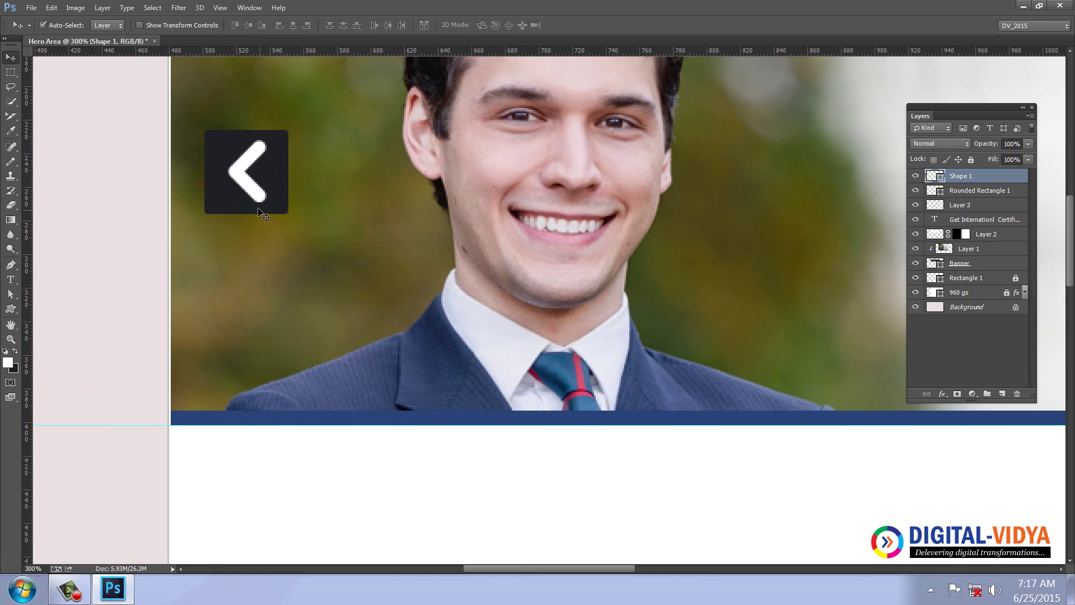
Scale the chevron to 75% and centre it vertically within the dark square
{"action": "key", "text": "ctrl+t"}
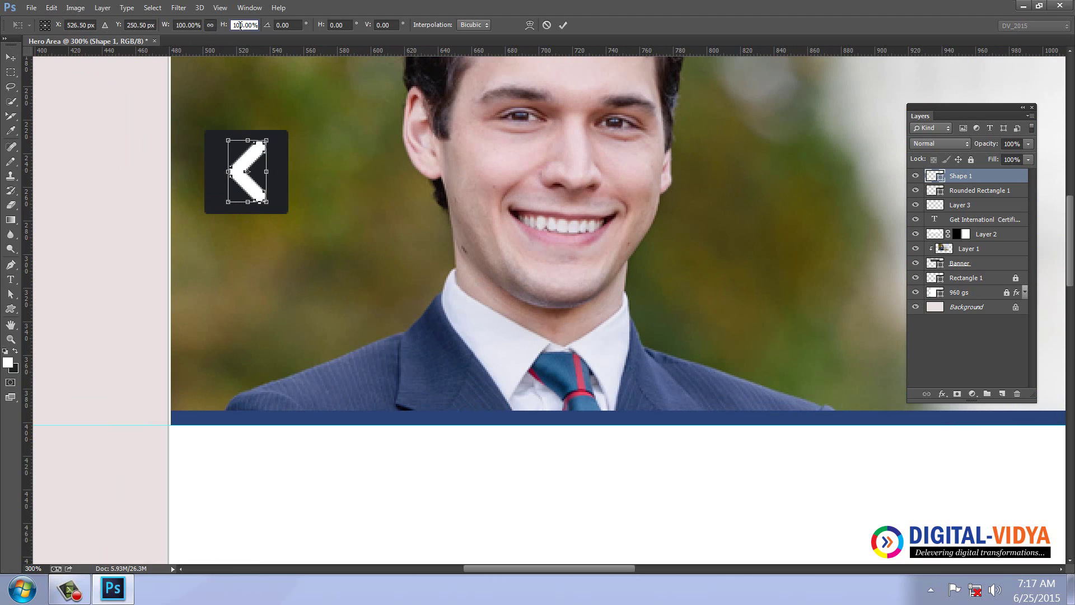
{"action": "left_click", "coordinate": [244, 25]}
{"action": "type", "text": "75"}
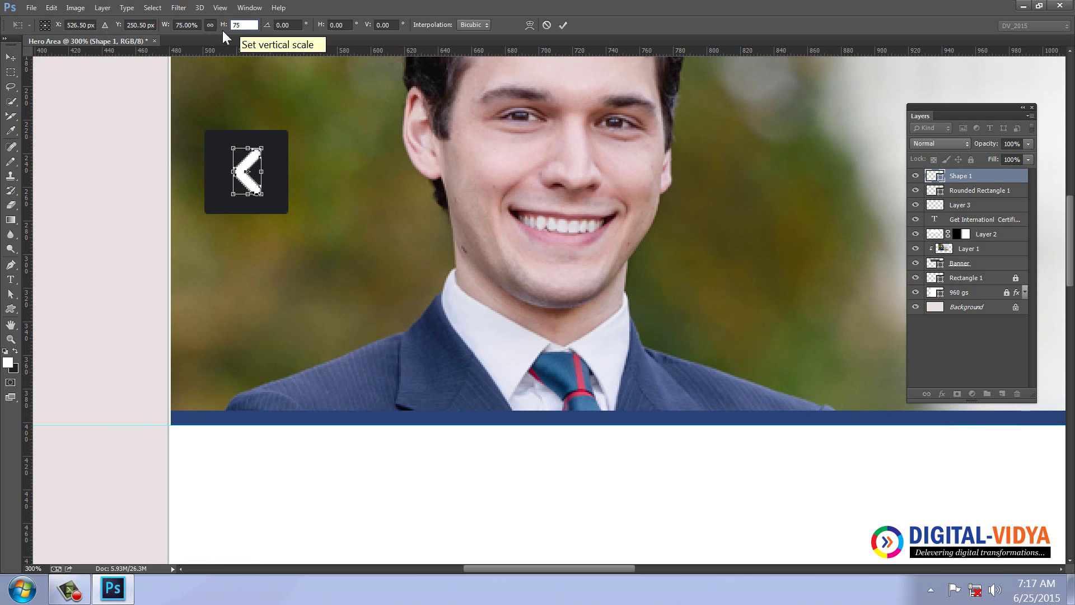
{"action": "left_click", "coordinate": [12, 61]}
{"action": "key", "text": "Return"}
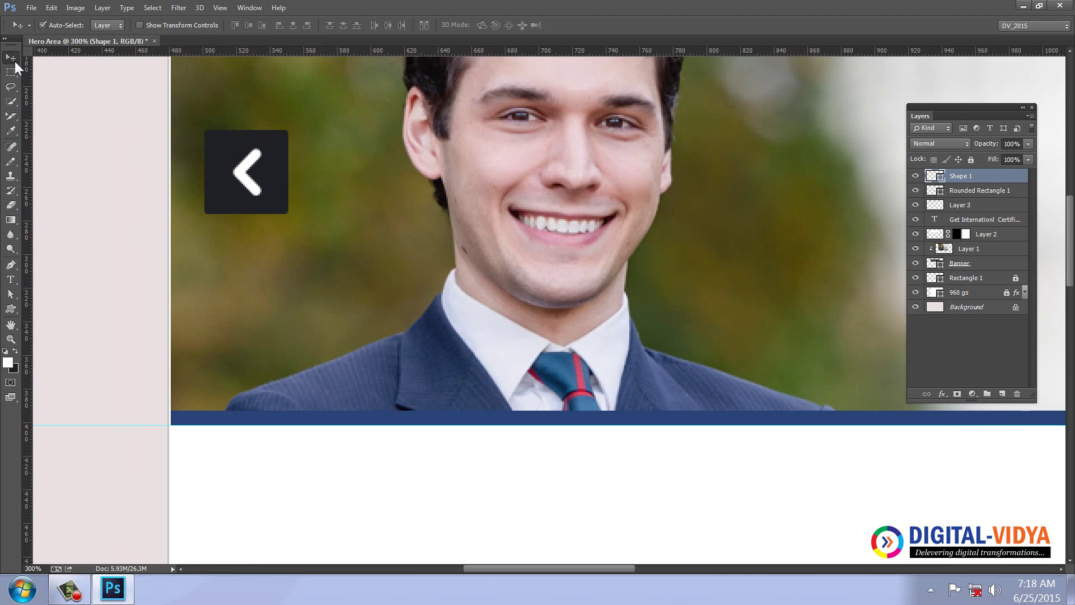
{"action": "left_click", "coordinate": [939, 192], "text": "ctrl"}
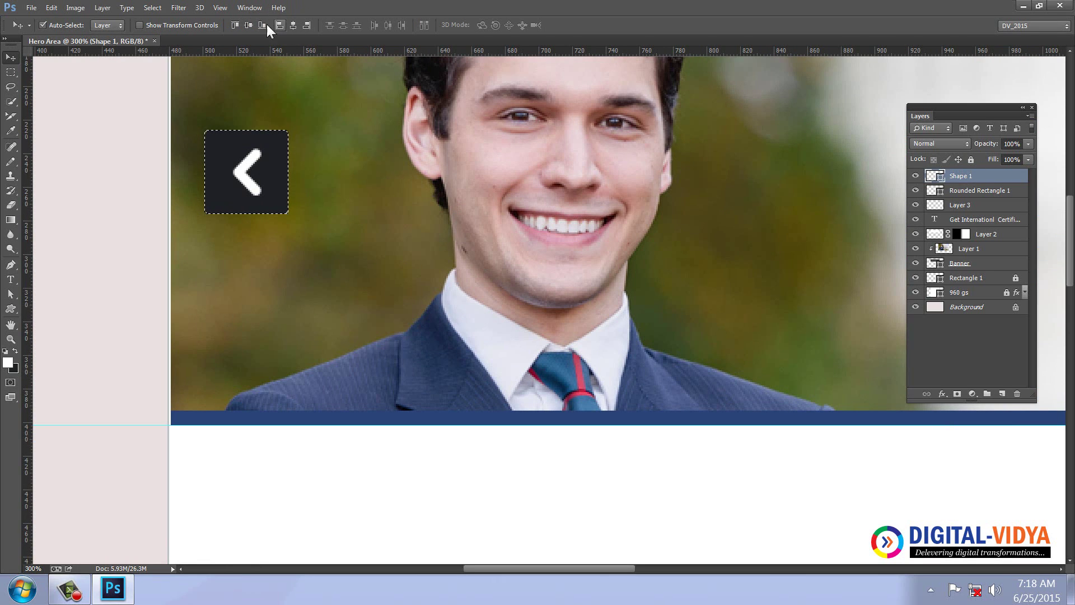
{"action": "left_click", "coordinate": [250, 23]}
{"action": "key", "text": "ctrl+d"}
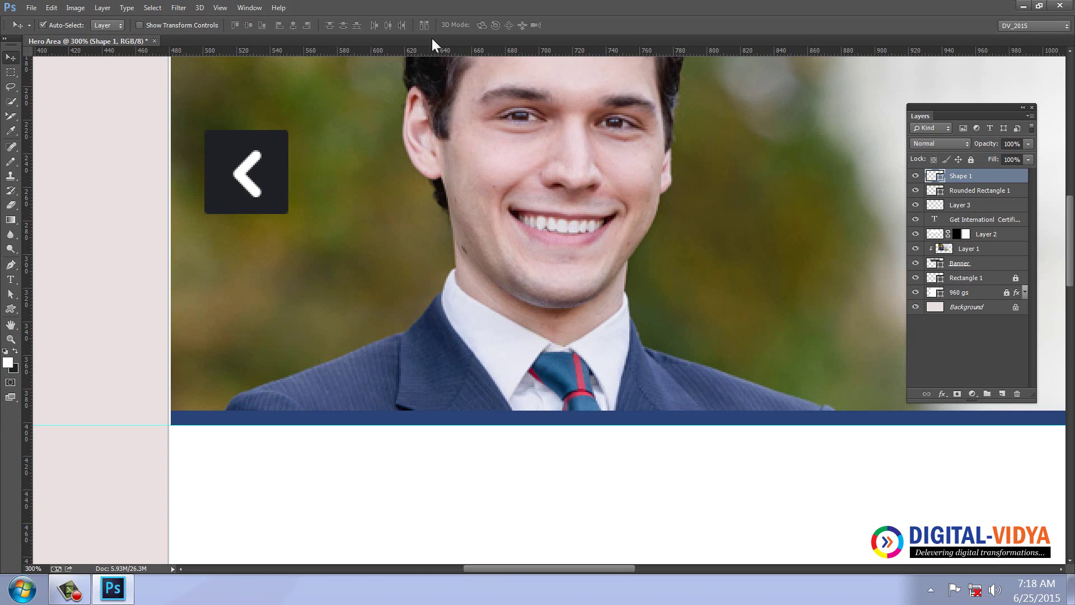
{"action": "left_click", "coordinate": [980, 190], "text": "shift"}
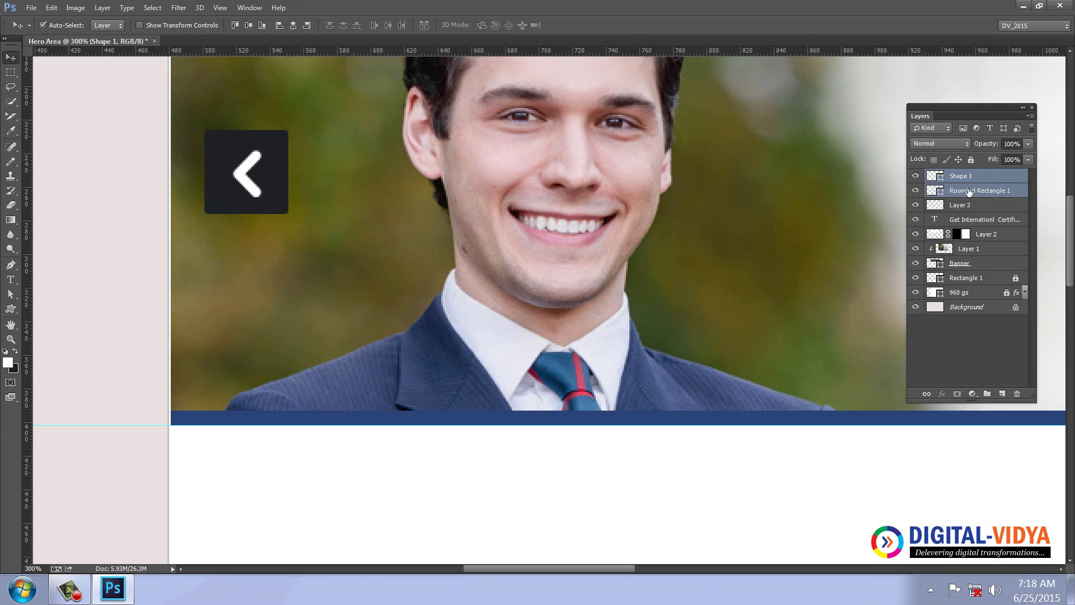
Combine the arrow square and chevron into one smart object and view the banner at actual size
{"action": "left_click", "coordinate": [1030, 116]}
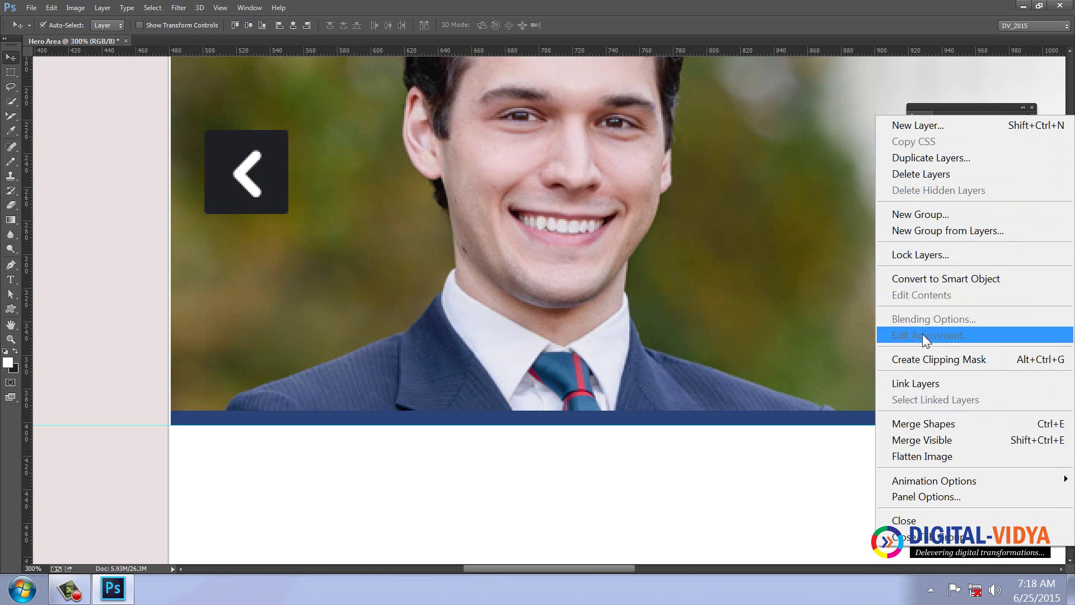
{"action": "left_click", "coordinate": [945, 278]}
{"action": "key", "text": "ctrl+1"}
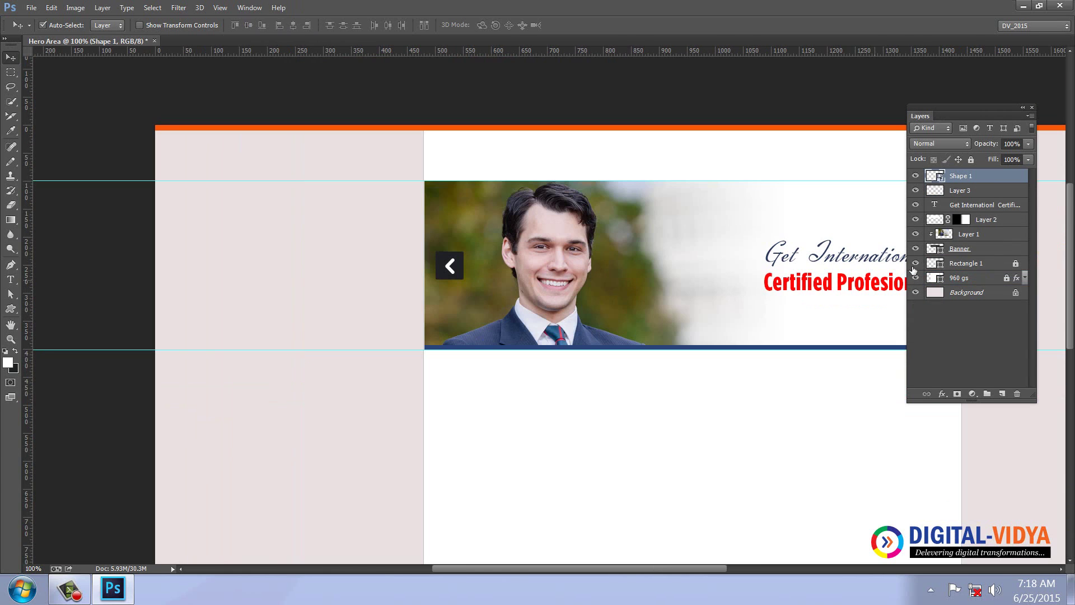
{"action": "left_click", "coordinate": [1032, 106]}
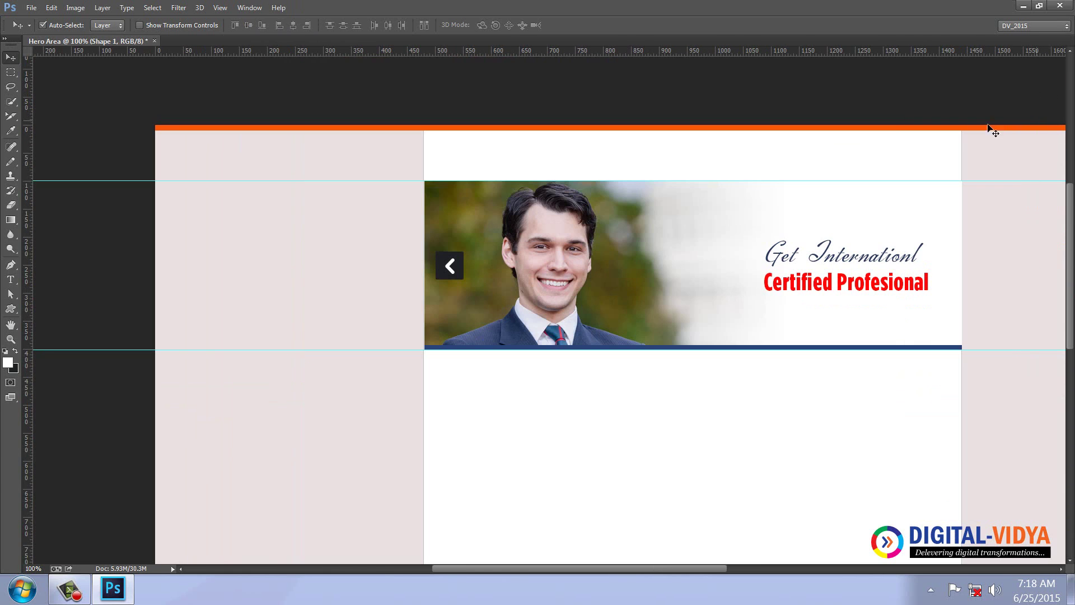
Copy the arrow button to the banner's right edge, flipped to point right
{"action": "scroll", "coordinate": [646, 255], "scroll_direction": "right", "scroll_amount": 1}
{"action": "scroll", "coordinate": [391, 284], "scroll_direction": "right", "scroll_amount": 3}
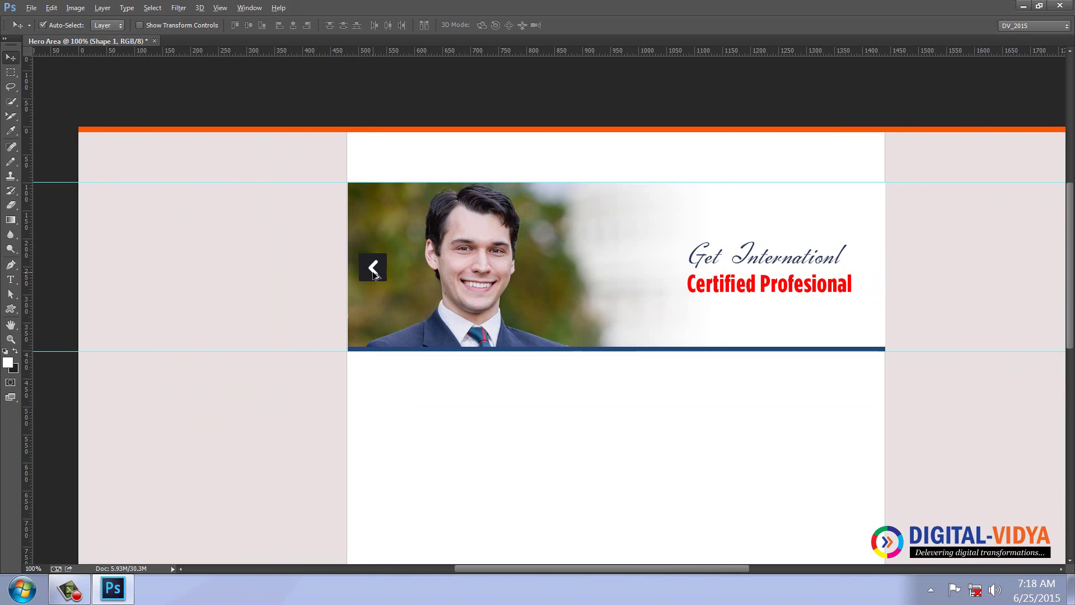
{"action": "left_click_drag", "start_coordinate": [391, 284], "coordinate": [843, 284]}
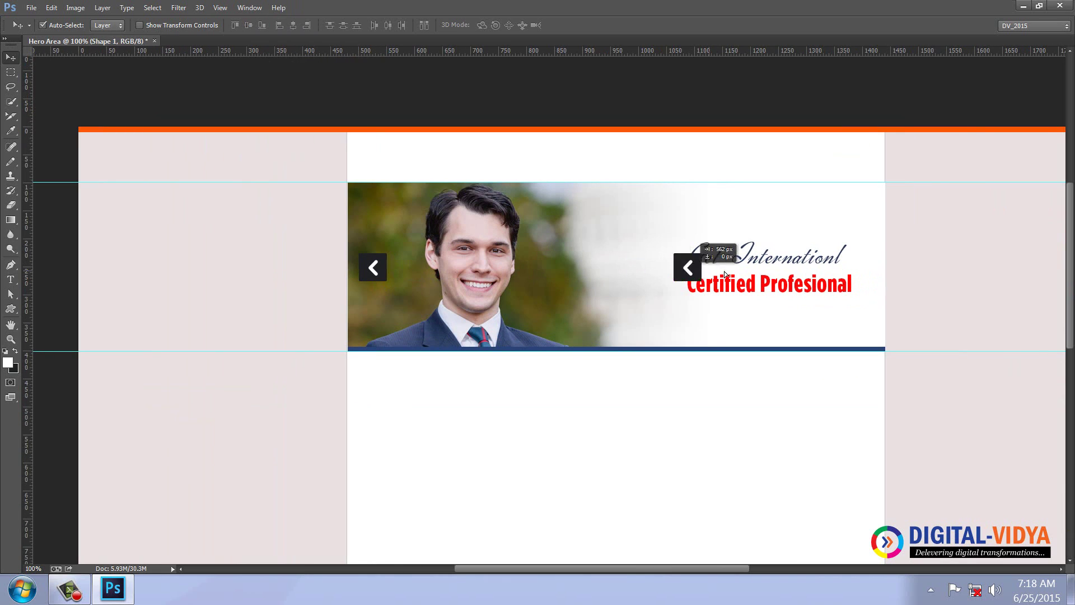
{"action": "left_click", "coordinate": [52, 7]}
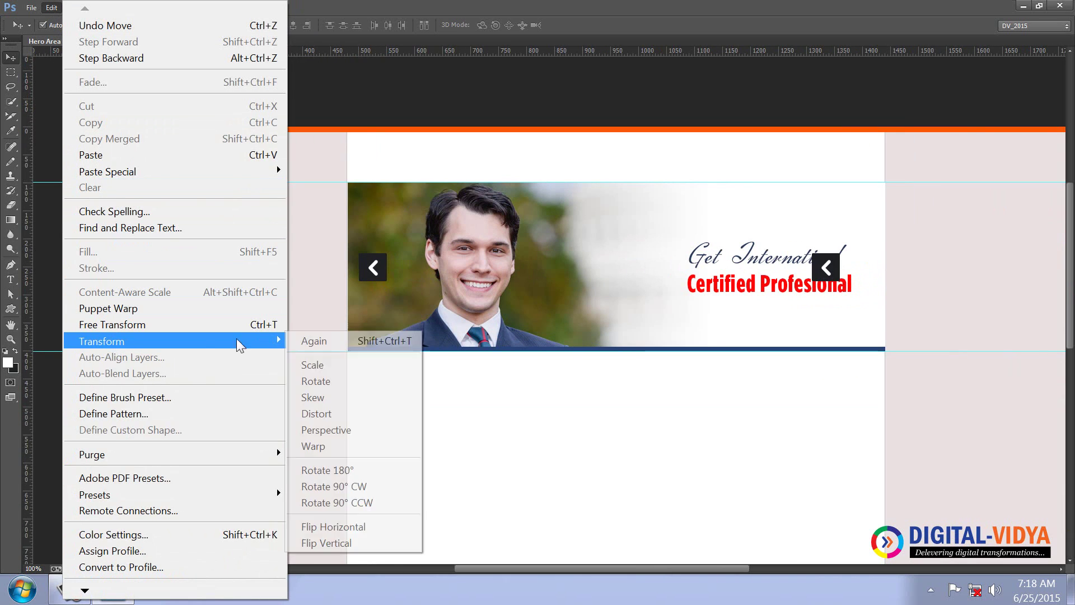
{"action": "left_click", "coordinate": [355, 524]}
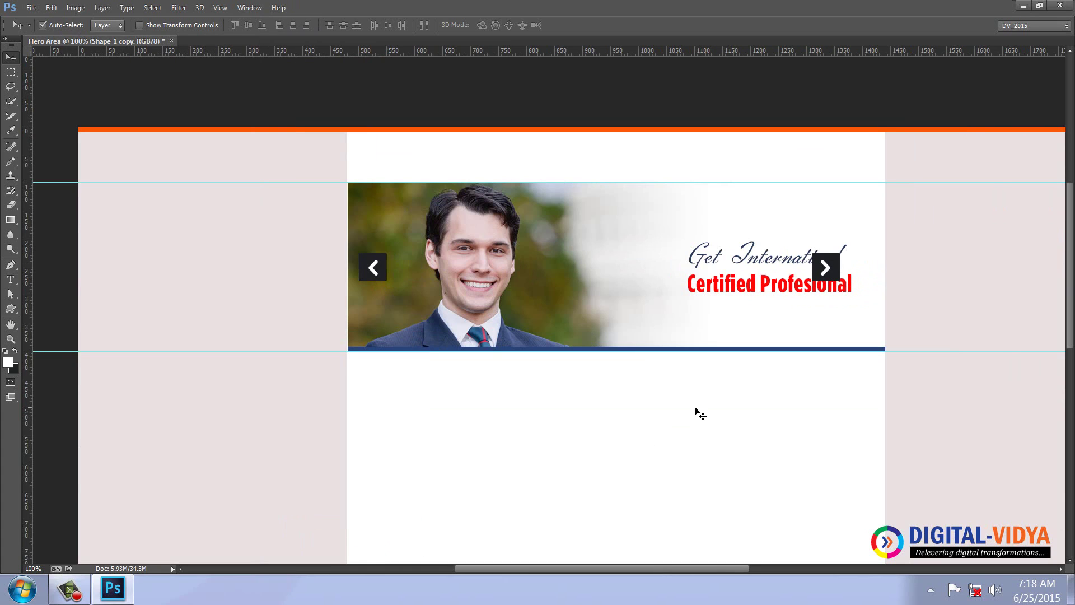
{"action": "key", "text": "shift+Right"}
{"action": "key", "text": "shift+Right"}
{"action": "key", "text": "shift+Right"}
{"action": "key", "text": "shift+Right"}
{"action": "key", "text": "shift+Right"}
{"action": "key", "text": "shift+Right"}
{"action": "key", "text": "shift+Right"}
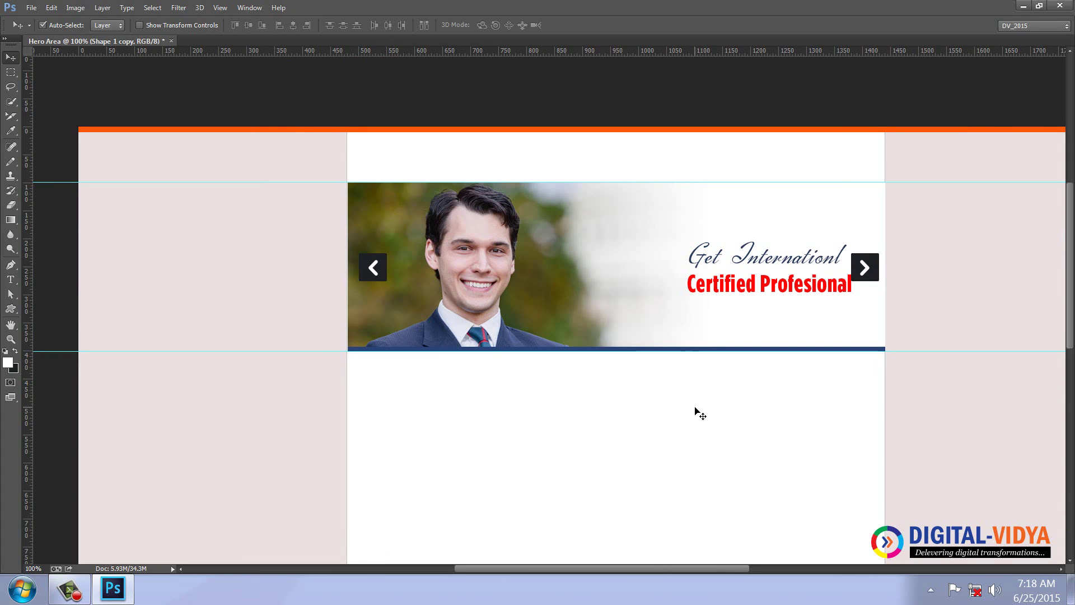
Select the headline text layer and nudge it into place beside the arrow
{"action": "left_click", "coordinate": [370, 278]}
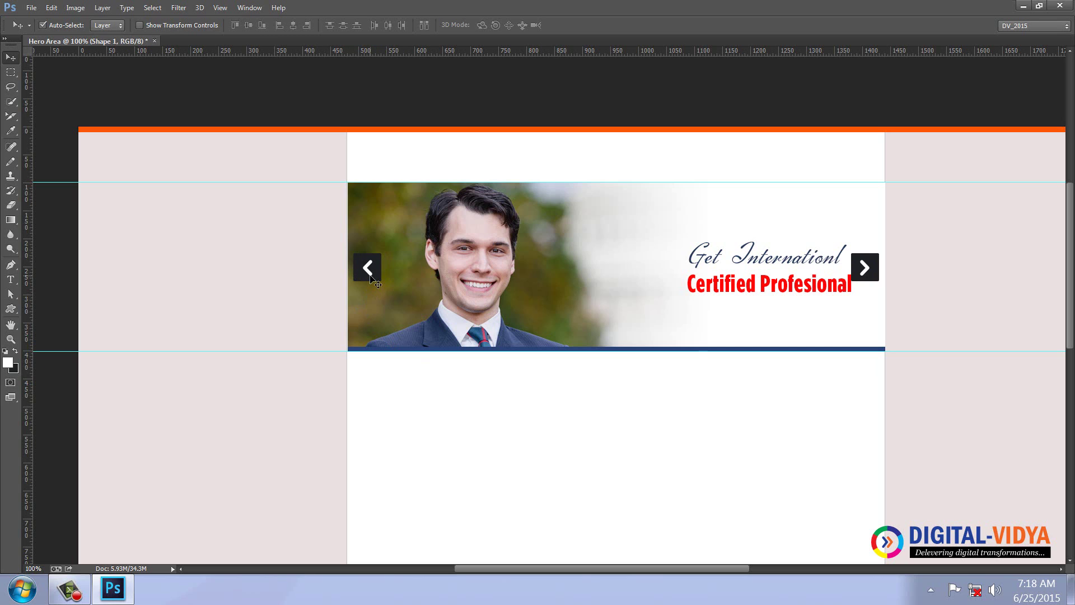
{"action": "right_click", "coordinate": [812, 287]}
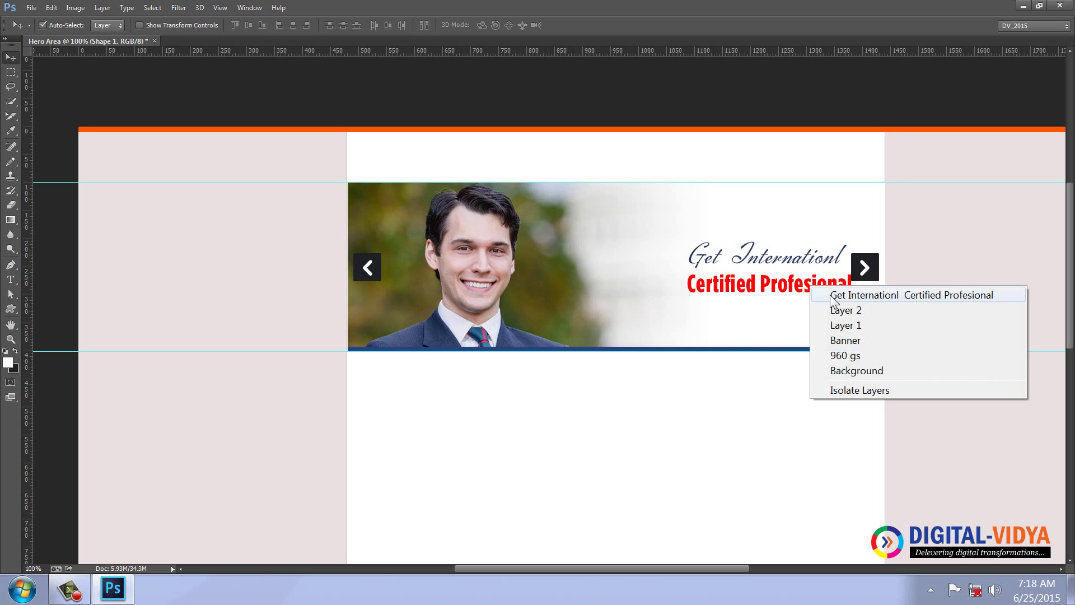
{"action": "left_click", "coordinate": [834, 296]}
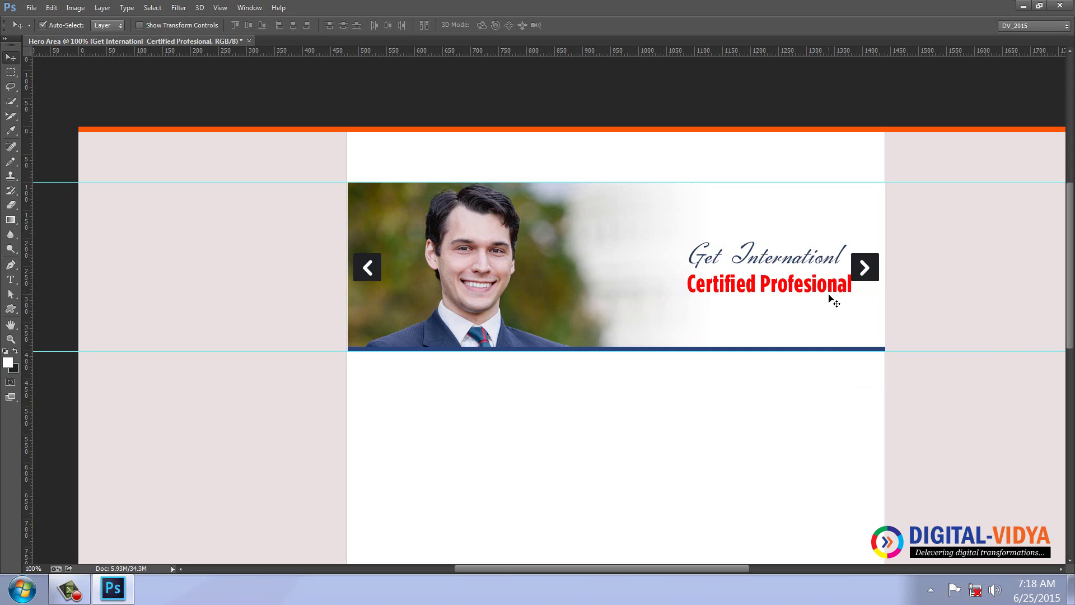
{"action": "key", "text": "shift+Left"}
{"action": "key", "text": "shift+Left"}
{"action": "key", "text": "shift+Left"}
{"action": "key", "text": "shift+Left"}
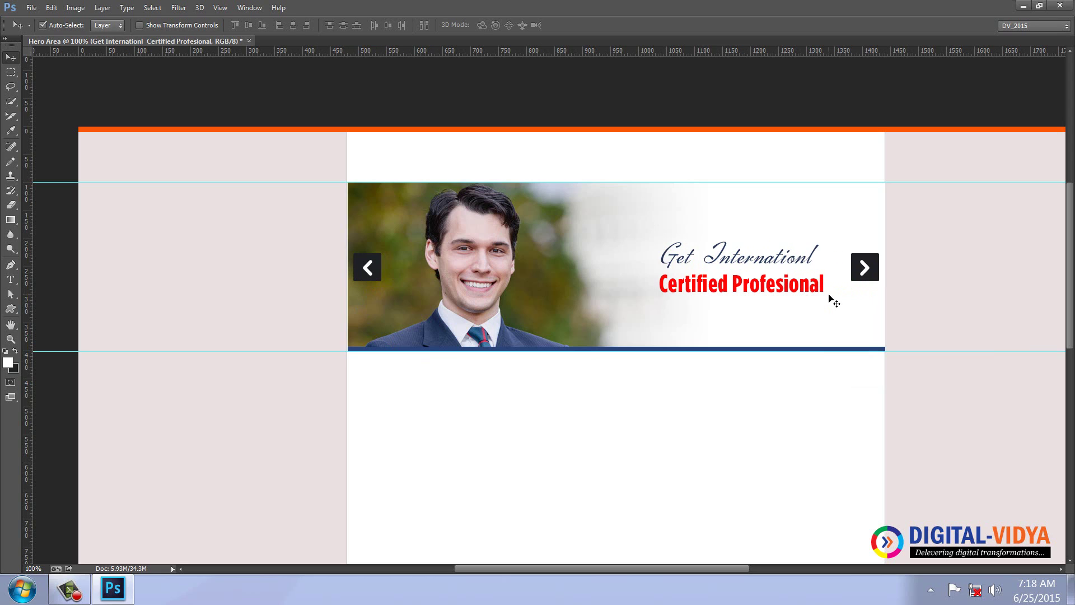
{"action": "key", "text": "shift+Left"}
{"action": "key", "text": "shift+Left"}
{"action": "key", "text": "shift+Left"}
{"action": "key", "text": "shift+Left"}
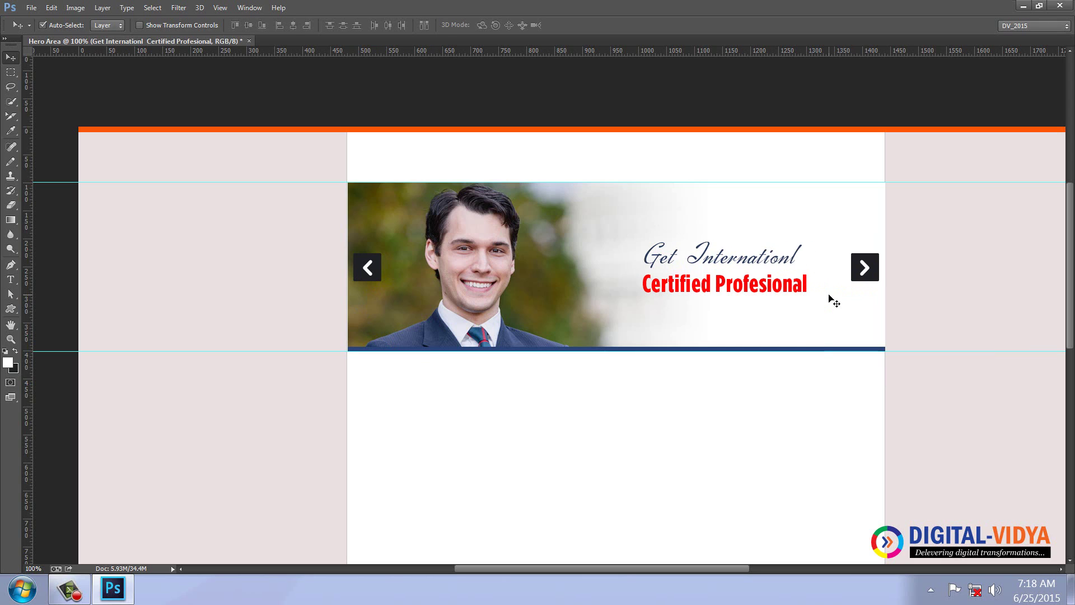
{"action": "key", "text": "shift+Right"}
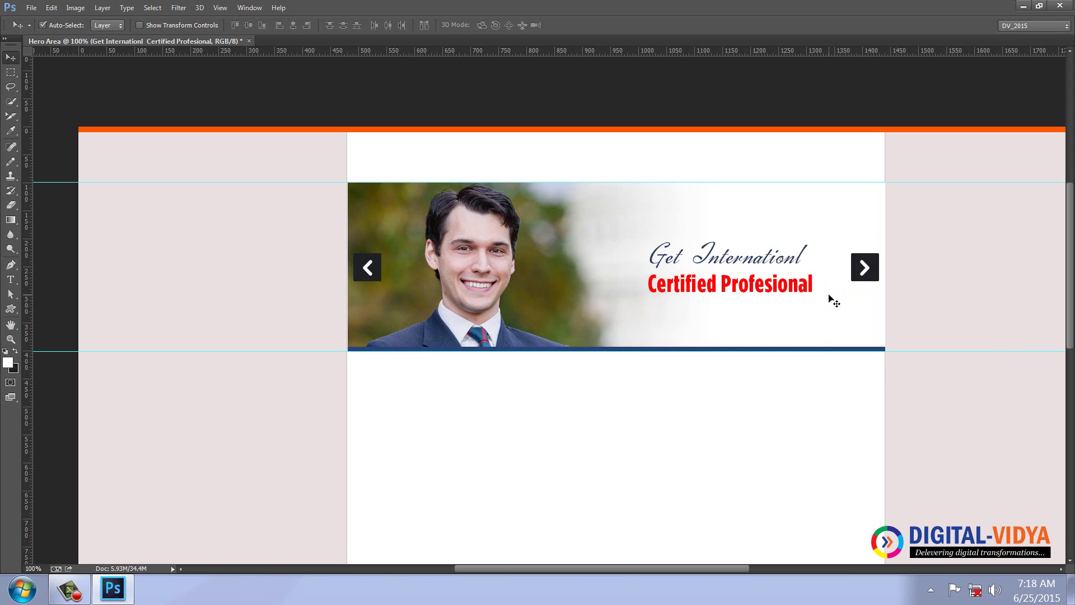
{"action": "scroll", "coordinate": [716, 246], "scroll_direction": "down", "scroll_amount": 1}
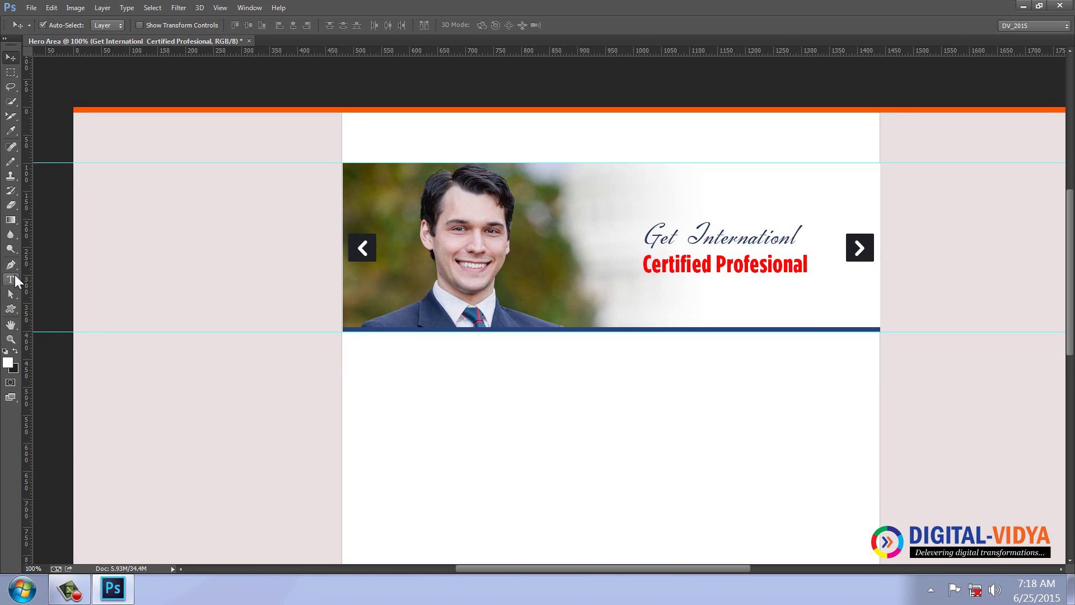
Add a black 24 pt text line below the banner
{"action": "left_click", "coordinate": [12, 278]}
{"action": "left_click", "coordinate": [463, 398]}
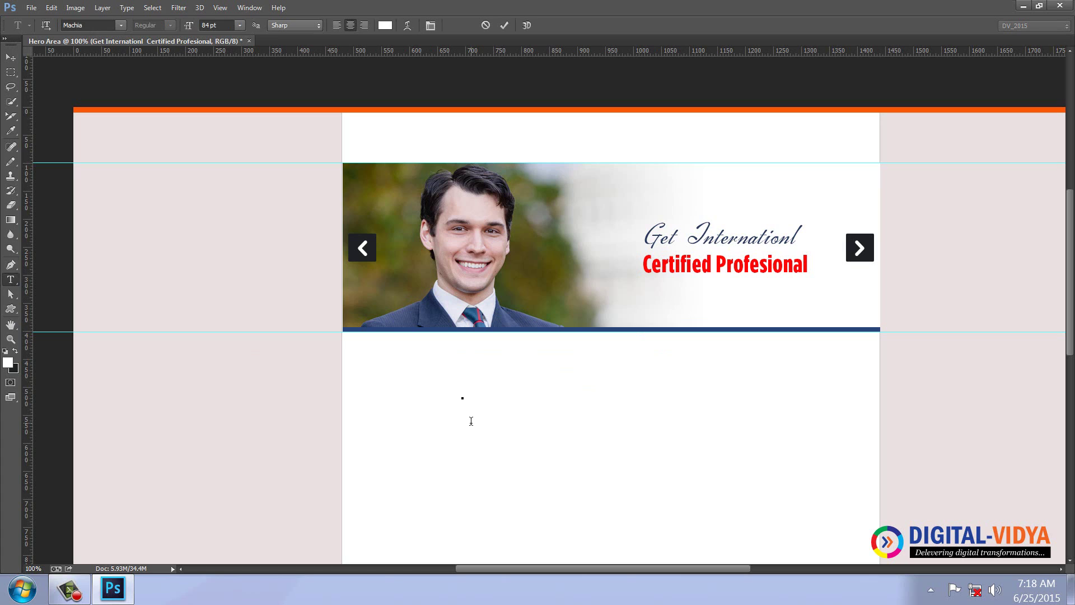
{"action": "type", "text": "Enroll"}
{"action": "key", "text": "ctrl+a"}
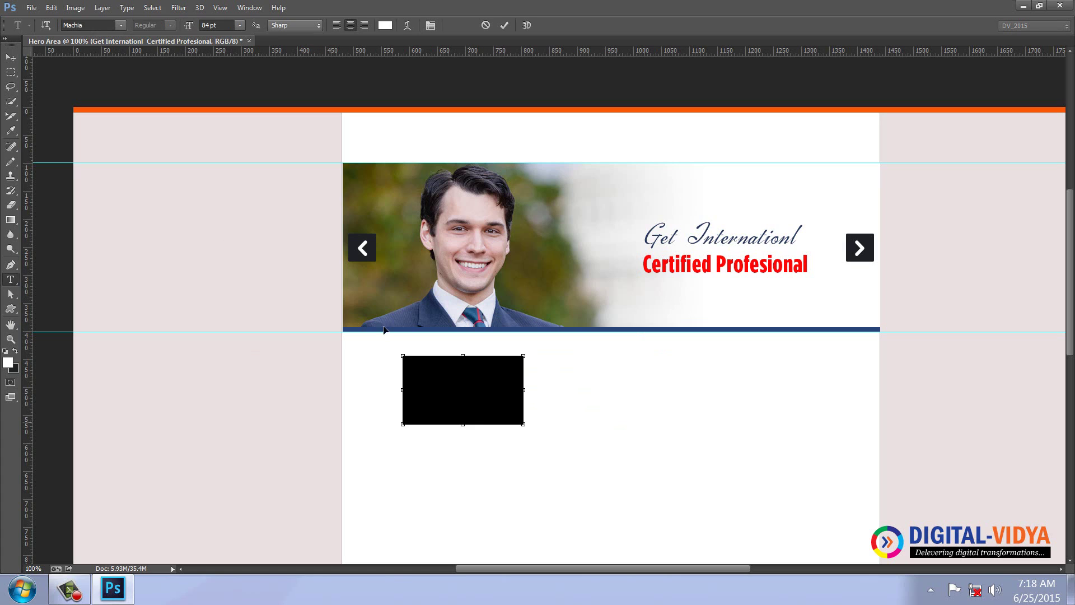
{"action": "left_click", "coordinate": [14, 350]}
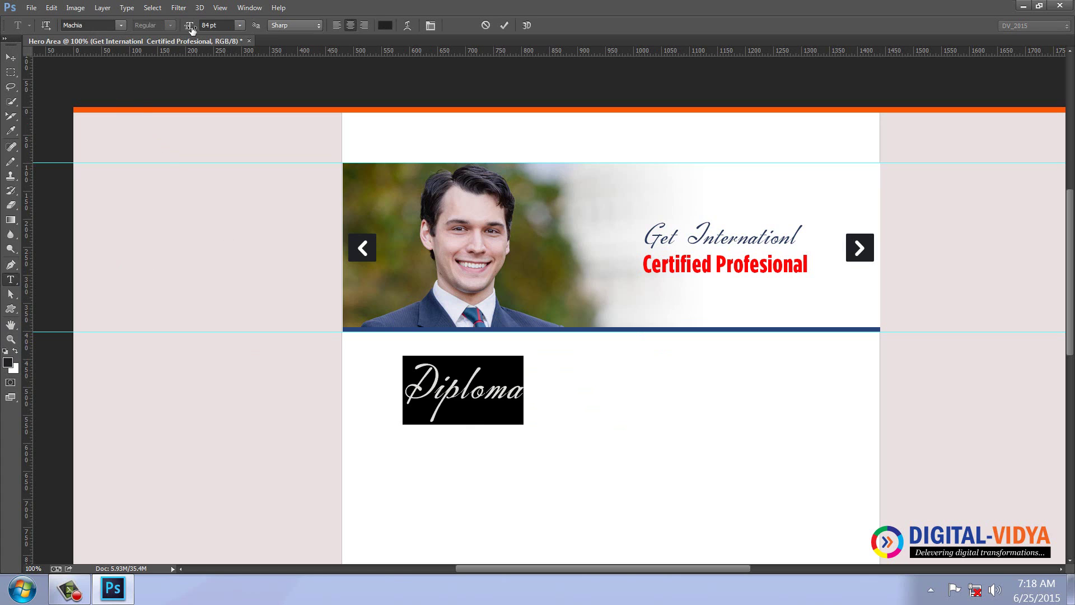
{"action": "left_click", "coordinate": [222, 24]}
{"action": "type", "text": "2"}
{"action": "key", "text": "Return"}
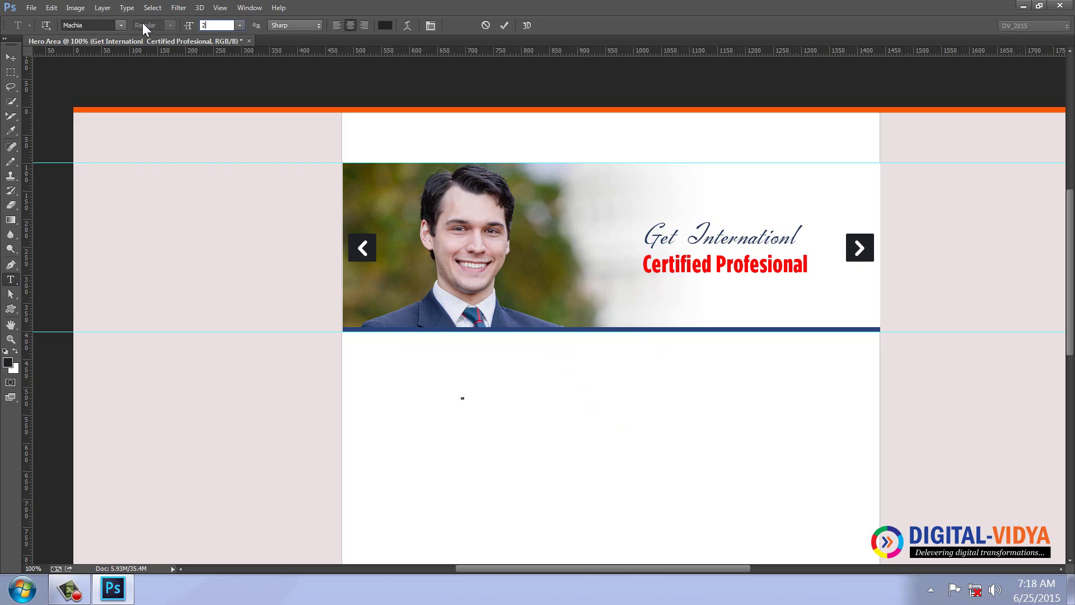
{"action": "type", "text": "4"}
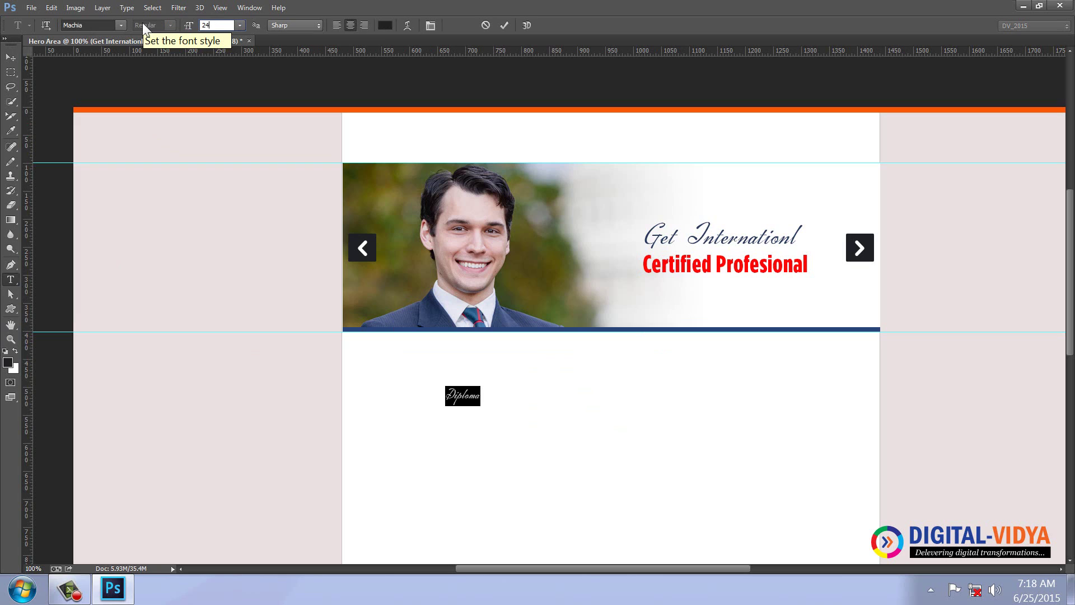
{"action": "left_click", "coordinate": [478, 394]}
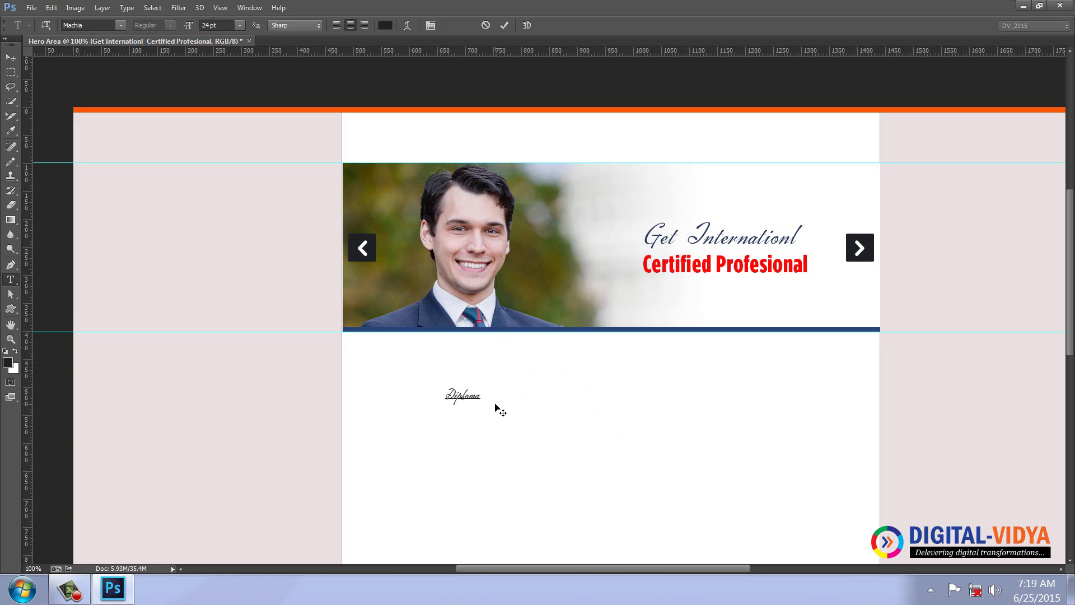
Type 'UI & UX Expert' on the next line and set it in Gotham
{"action": "type", "text": "UI"}
{"action": "type", "text": "/UX"}
{"action": "key", "text": "BackSpace"}
{"action": "key", "text": "BackSpace"}
{"action": "key", "text": "BackSpace"}
{"action": "type", "text": "&"}
{"action": "type", "text": " UX"}
{"action": "type", "text": " D"}
{"action": "type", "text": "x"}
{"action": "type", "text": "pert"}
{"action": "left_click_drag", "start_coordinate": [413, 412], "coordinate": [513, 413]}
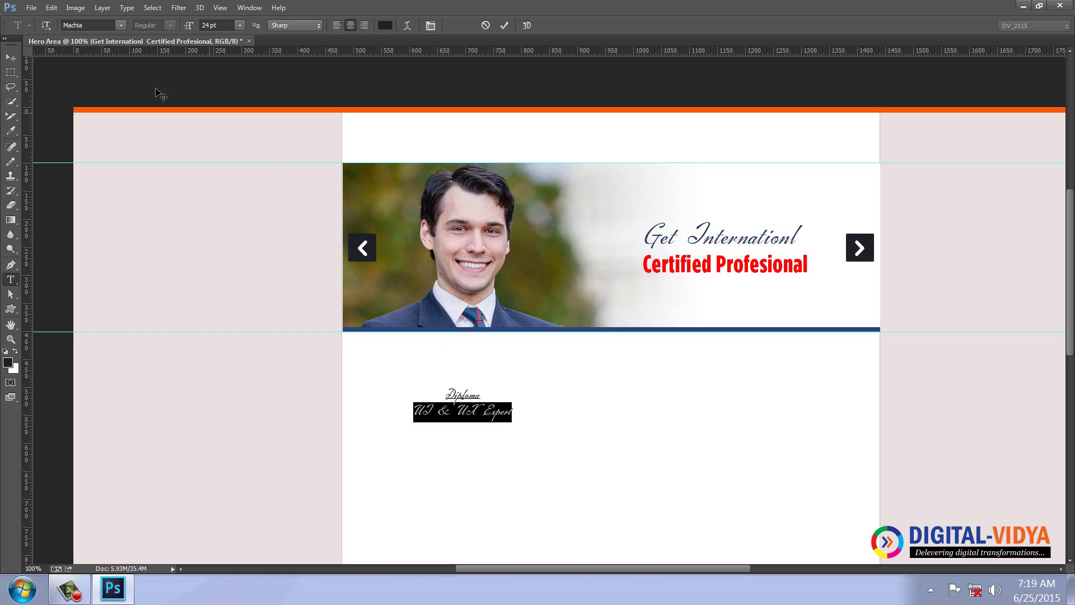
{"action": "left_click", "coordinate": [89, 25]}
{"action": "type", "text": "Gotham (OT1"}
{"action": "key", "text": "Return"}
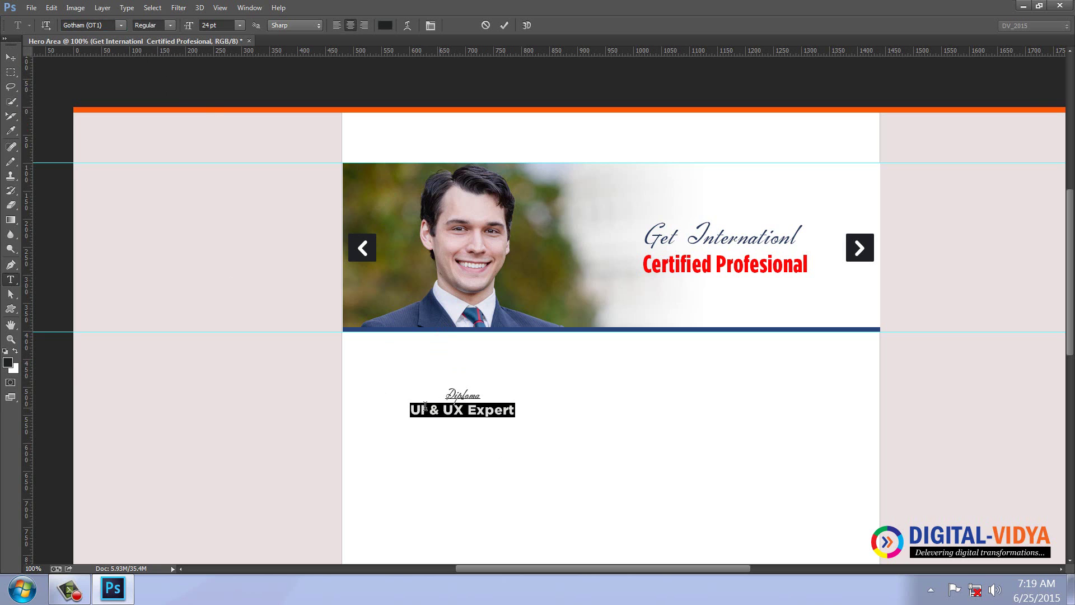
Set the foreground colour to pure red in the Color Picker
{"action": "left_click", "coordinate": [7, 362]}
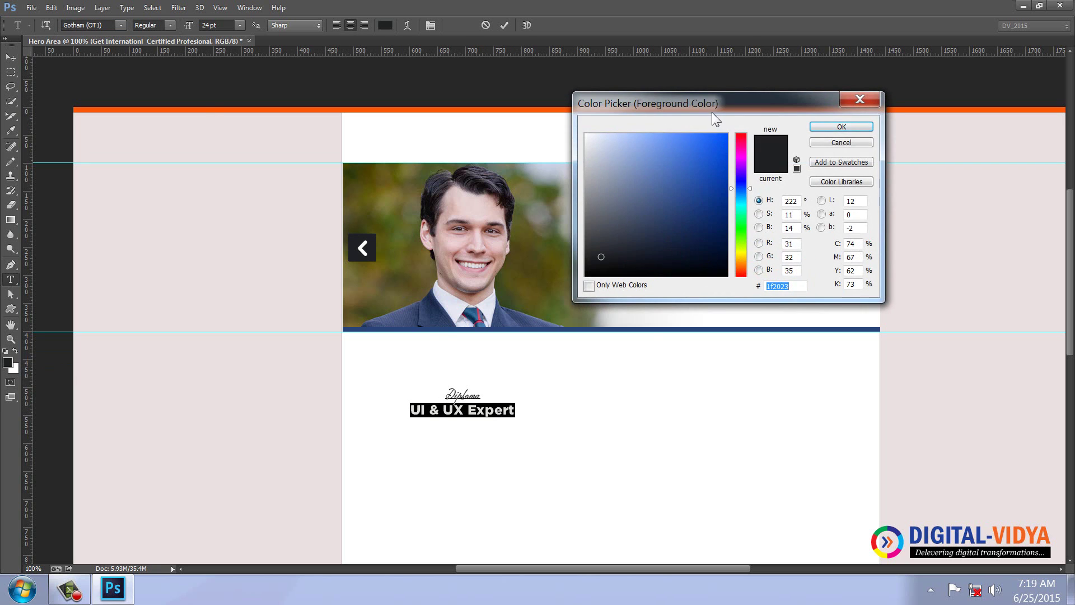
{"action": "left_click_drag", "start_coordinate": [711, 112], "coordinate": [432, 109]}
{"action": "left_click", "coordinate": [713, 257]}
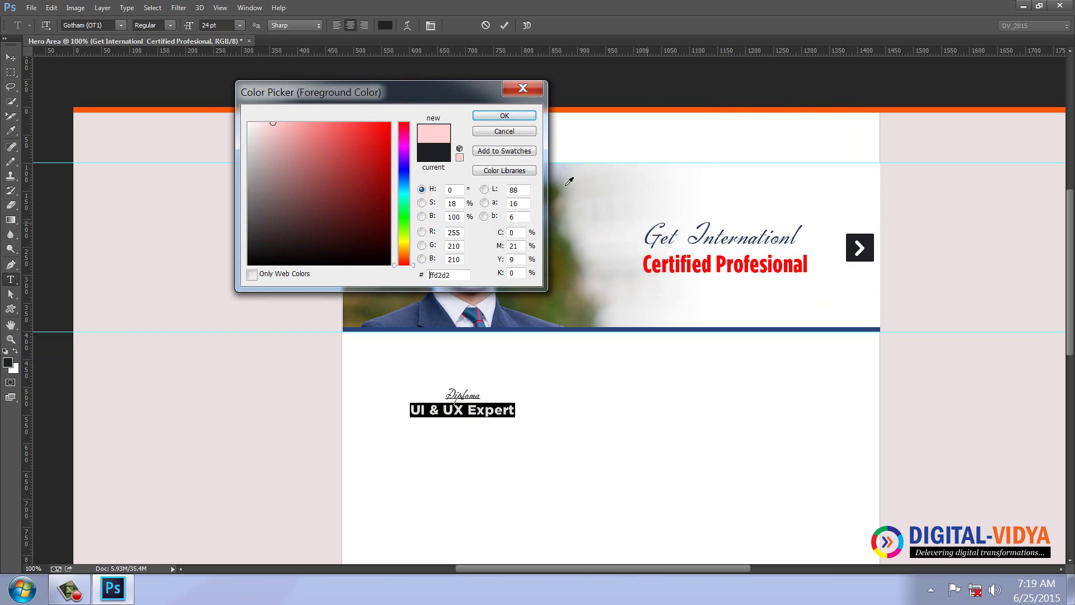
{"action": "left_click", "coordinate": [390, 124]}
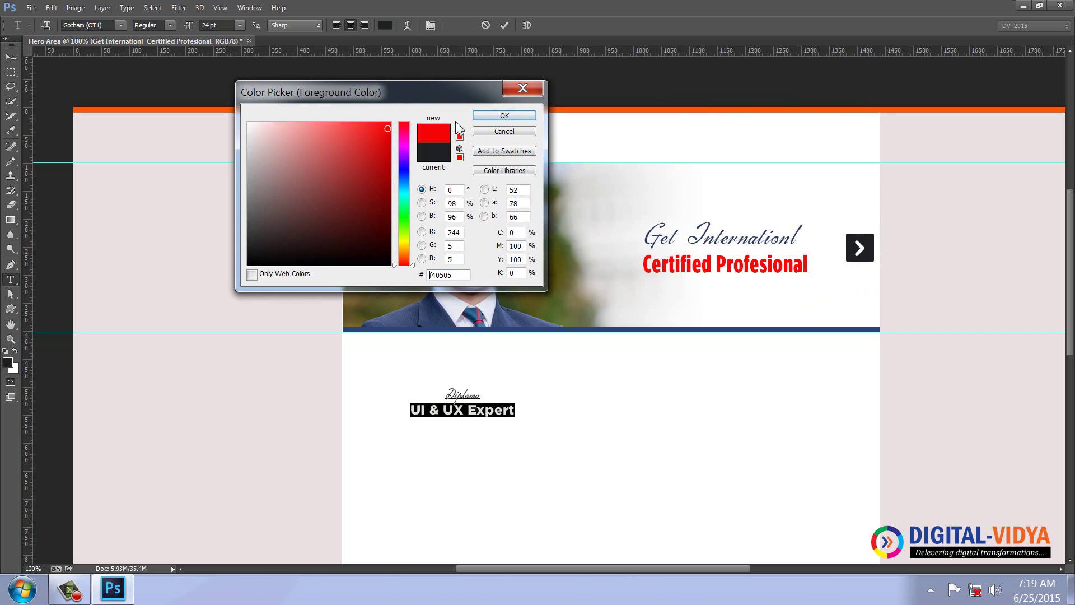
{"action": "left_click", "coordinate": [486, 119]}
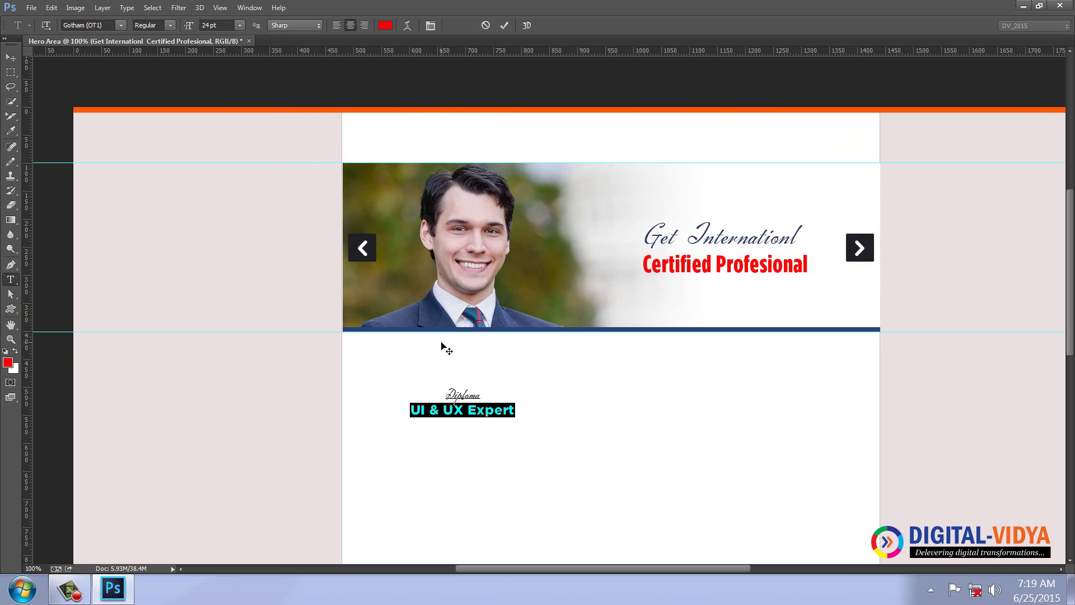
Make the whole heading 26 pt and centre it just below the banner
{"action": "left_click", "coordinate": [448, 394]}
{"action": "key", "text": "ctrl+a"}
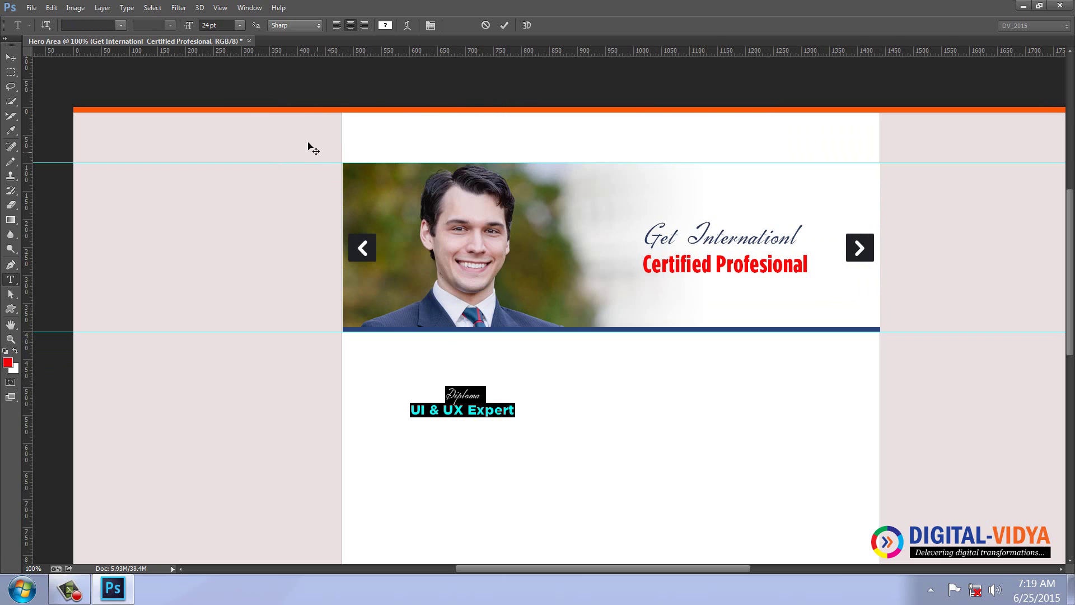
{"action": "left_click", "coordinate": [224, 27]}
{"action": "type", "text": "26"}
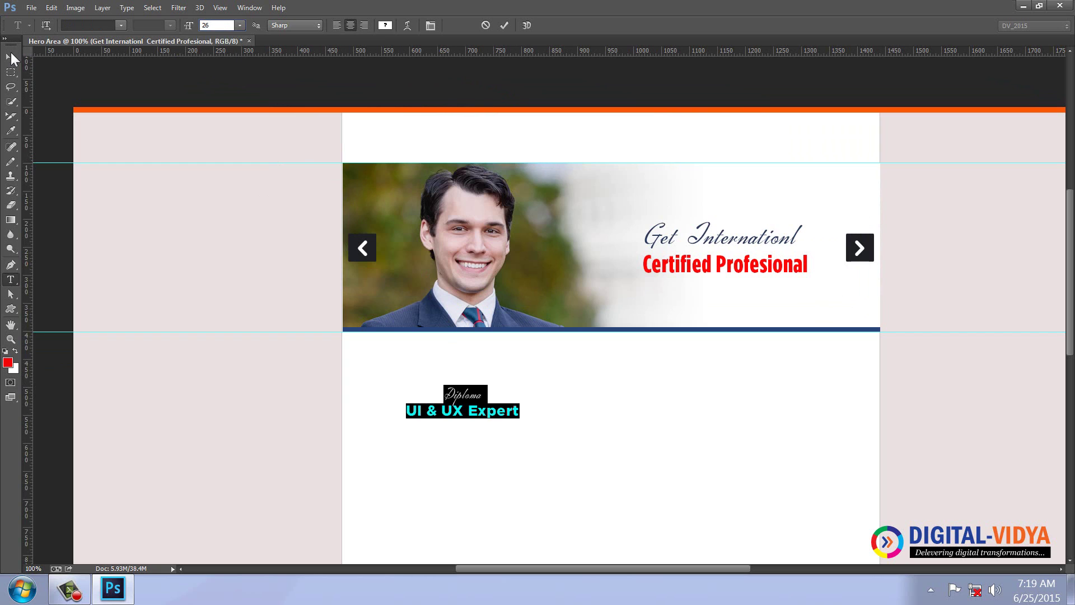
{"action": "key", "text": "Return"}
{"action": "left_click", "coordinate": [17, 58]}
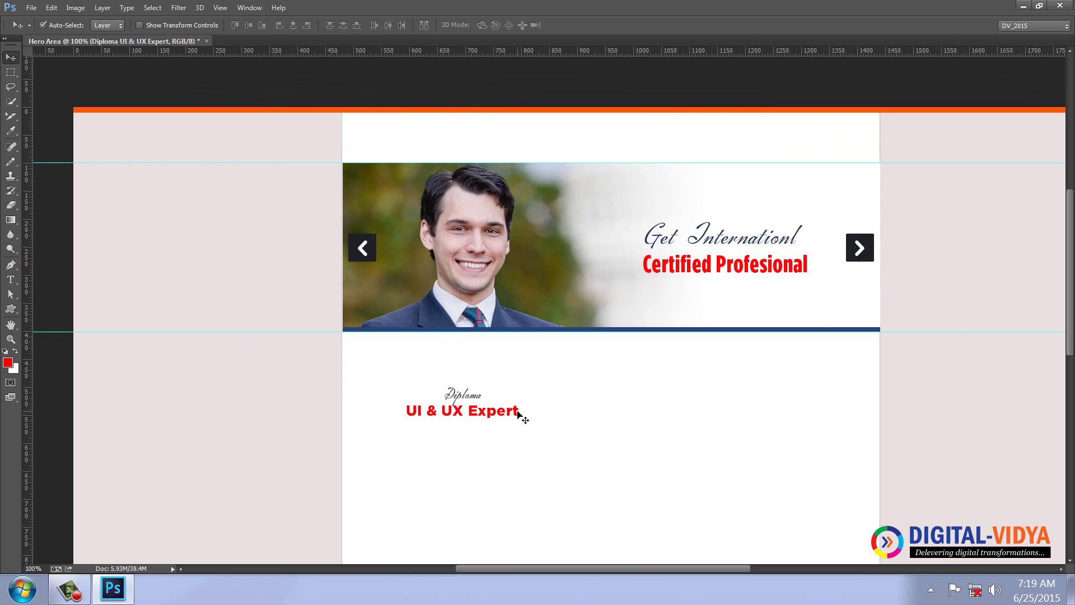
{"action": "left_click_drag", "start_coordinate": [519, 414], "coordinate": [678, 366]}
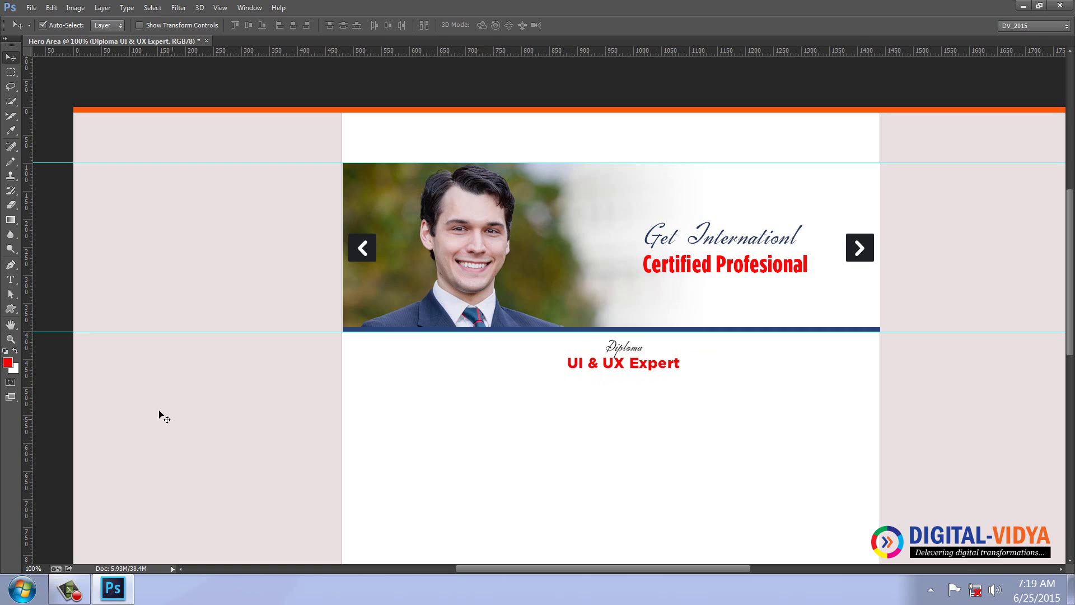
Draw a roughly 912 by 100 px paragraph box under the heading filled with Lorem Ipsum
{"action": "left_click", "coordinate": [10, 279]}
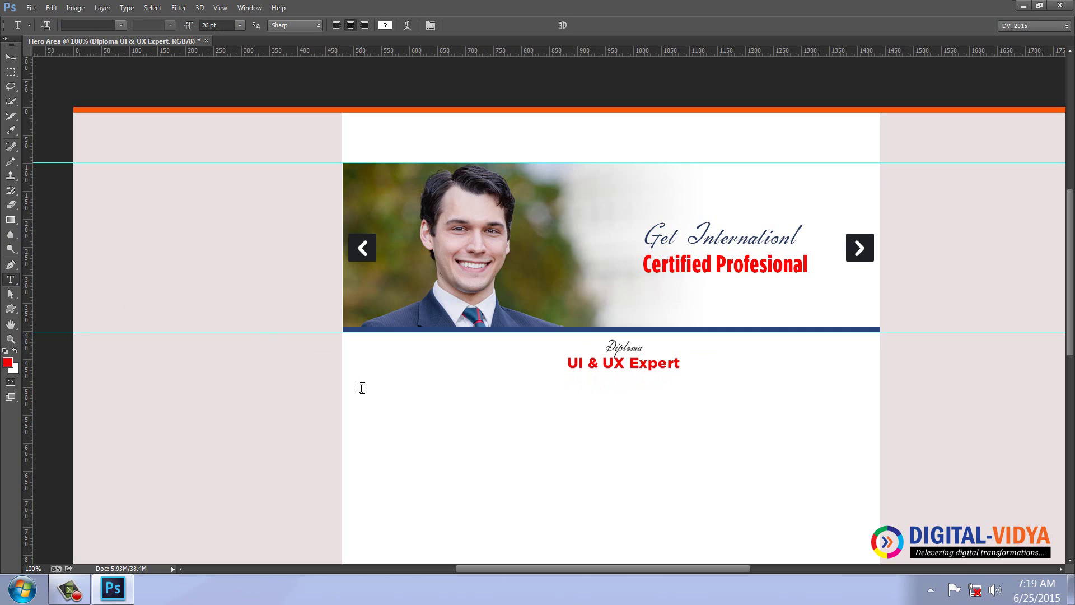
{"action": "mouse_move", "coordinate": [354, 383]}
{"action": "left_mouse_down"}
{"action": "mouse_move", "coordinate": [846, 422]}
{"action": "mouse_move", "coordinate": [865, 433]}
{"action": "left_mouse_up"}
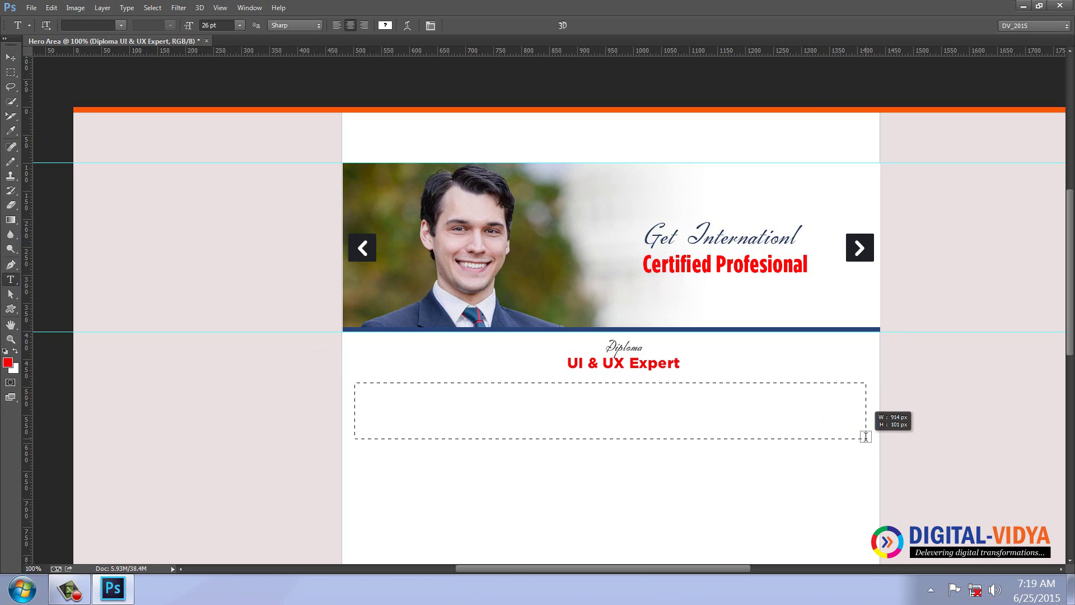
{"action": "left_click_drag", "start_coordinate": [864, 433], "coordinate": [864, 438]}
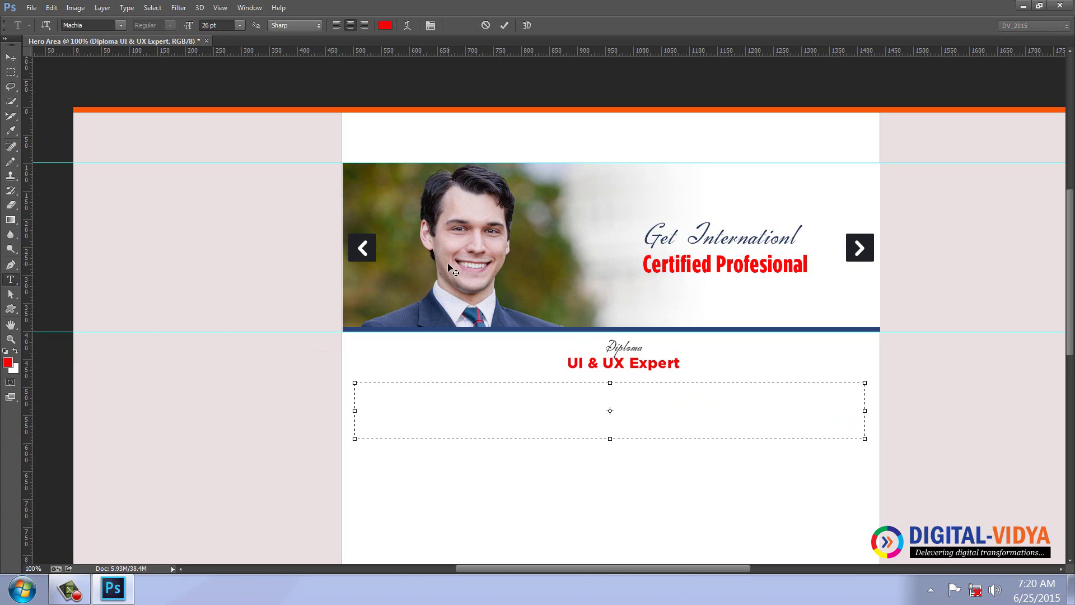
{"action": "left_click", "coordinate": [127, 8]}
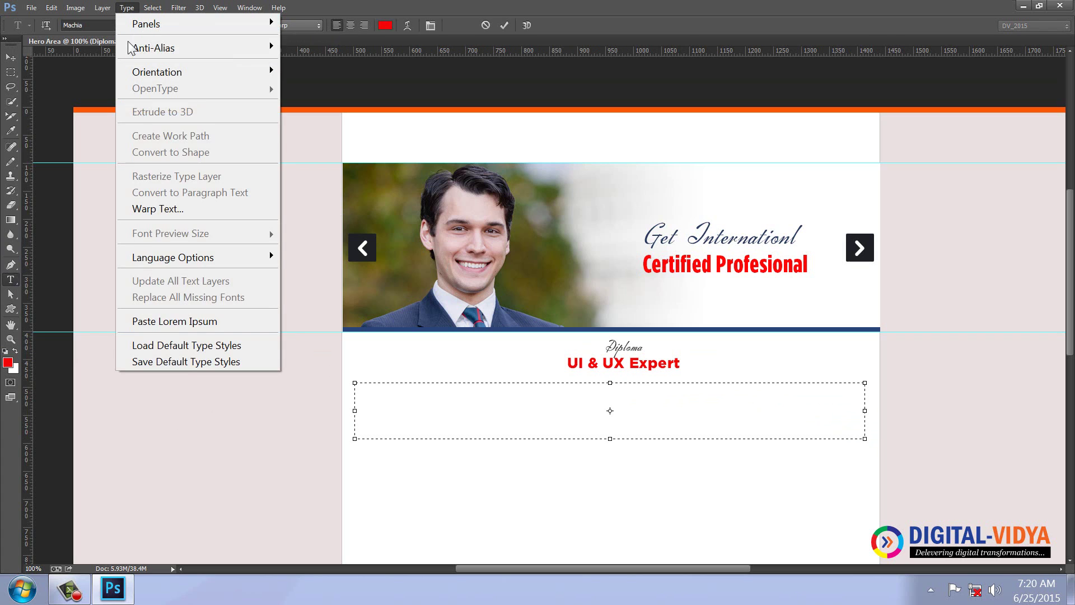
{"action": "left_click", "coordinate": [167, 321]}
Set the placeholder paragraph to Helvetica LT Std at 14 pt
{"action": "key", "text": "ctrl+a"}
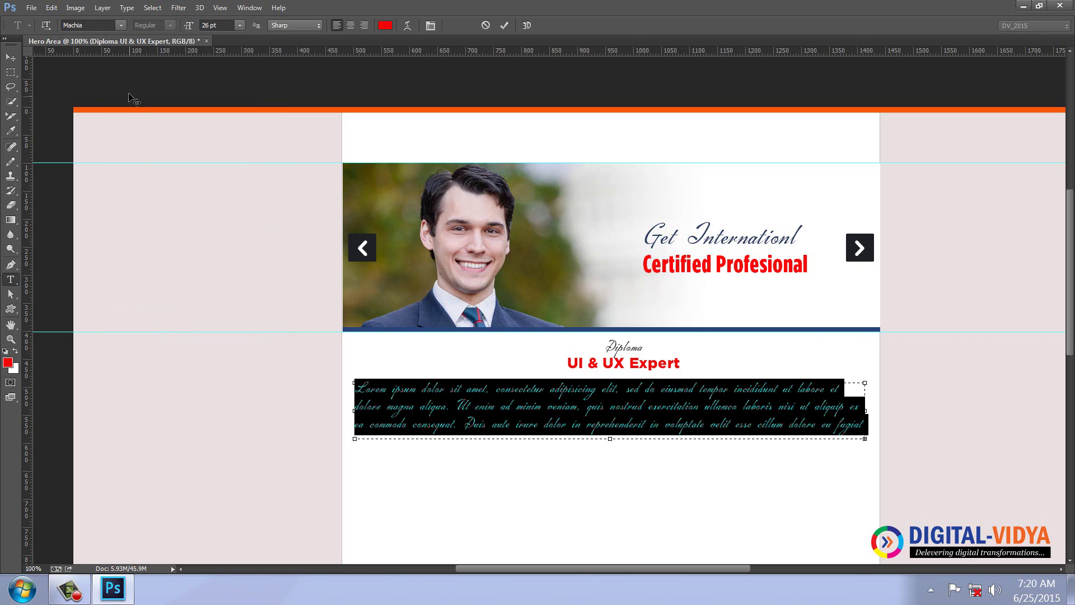
{"action": "left_click", "coordinate": [97, 24]}
{"action": "type", "text": "Helvetica LT Std"}
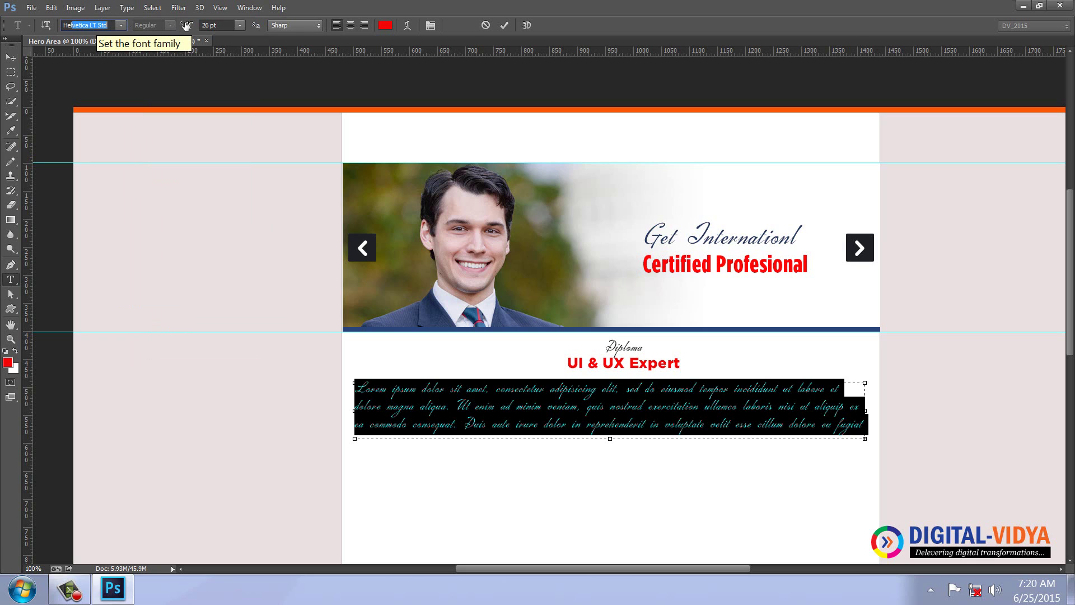
{"action": "left_click", "coordinate": [240, 25]}
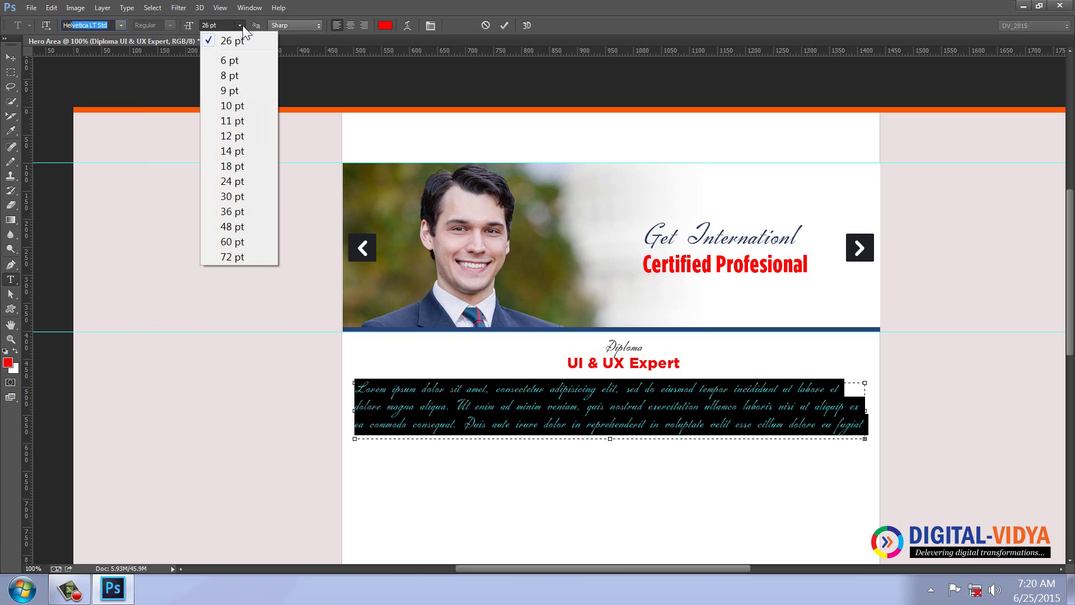
{"action": "left_click", "coordinate": [232, 151]}
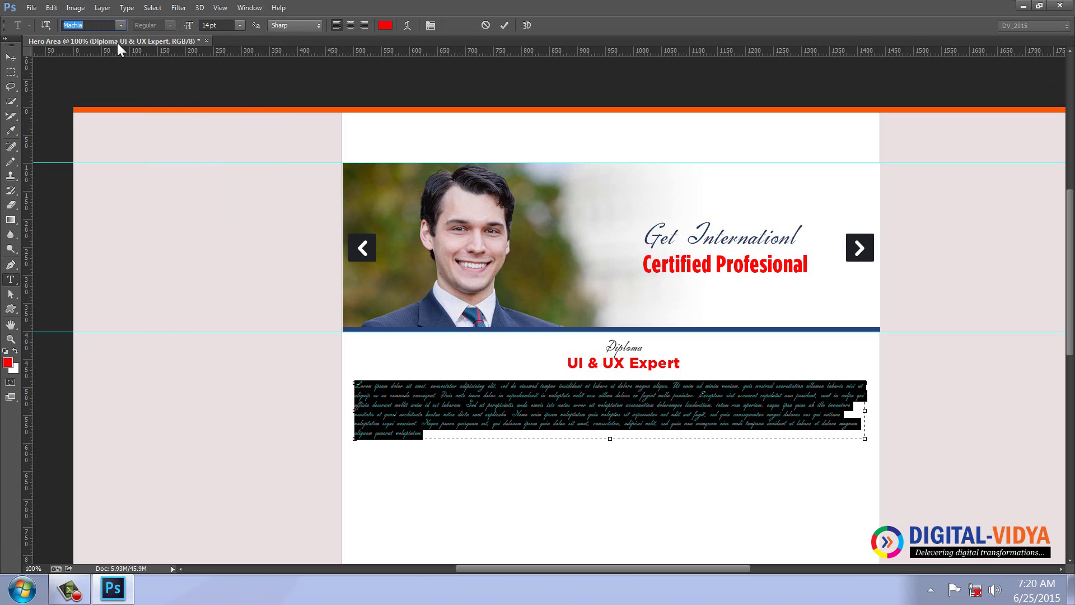
{"action": "type", "text": "H"}
{"action": "type", "text": "eavy Heap"}
{"action": "left_click", "coordinate": [120, 25]}
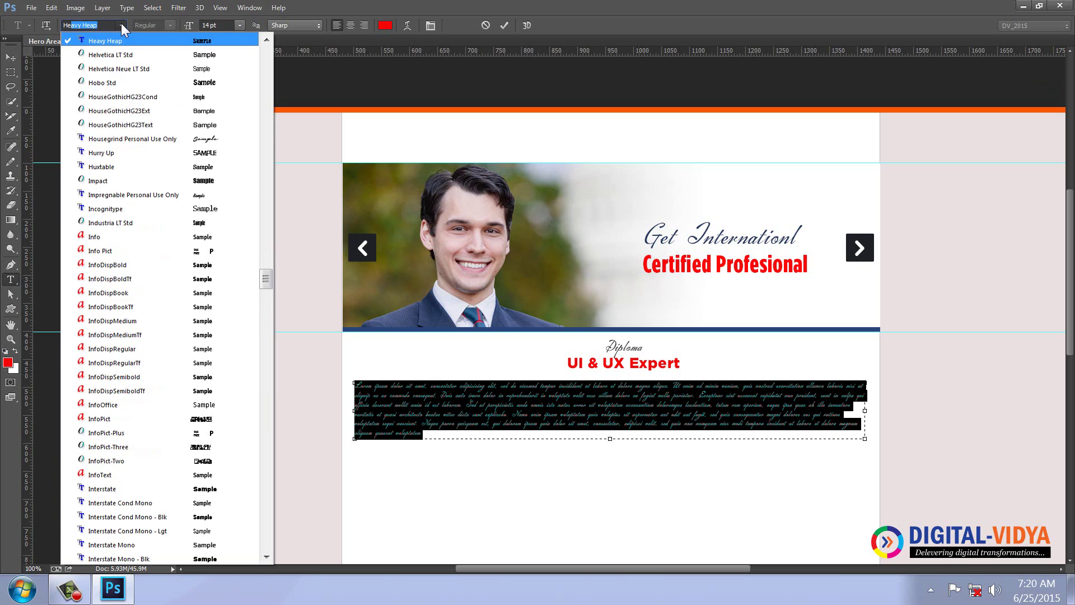
{"action": "left_click", "coordinate": [126, 54]}
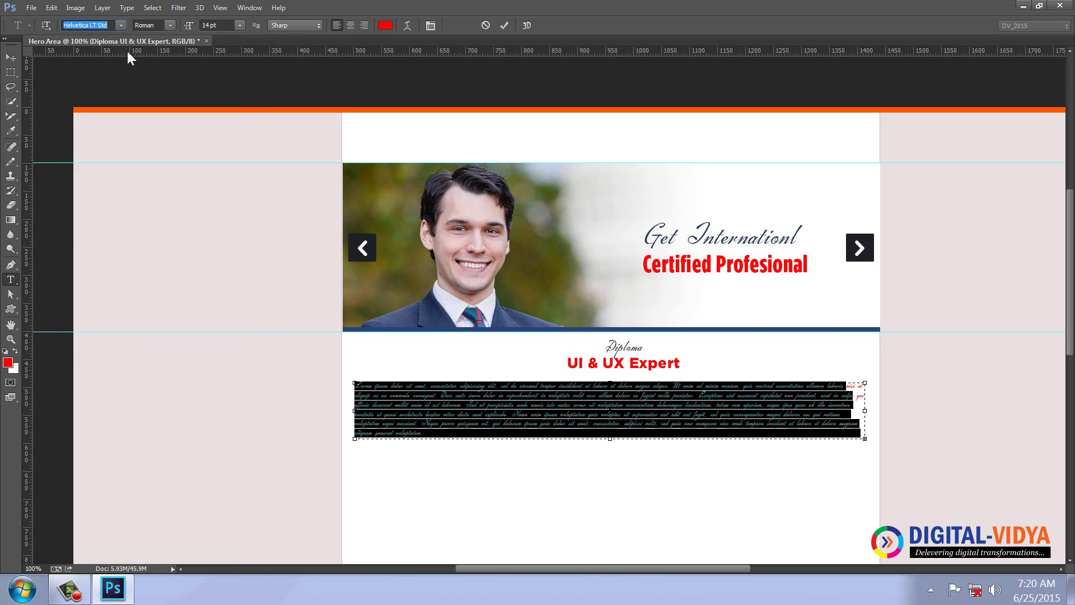
Delete the text after 'nulla pa' so the paragraph is three lines long
{"action": "left_click", "coordinate": [573, 392]}
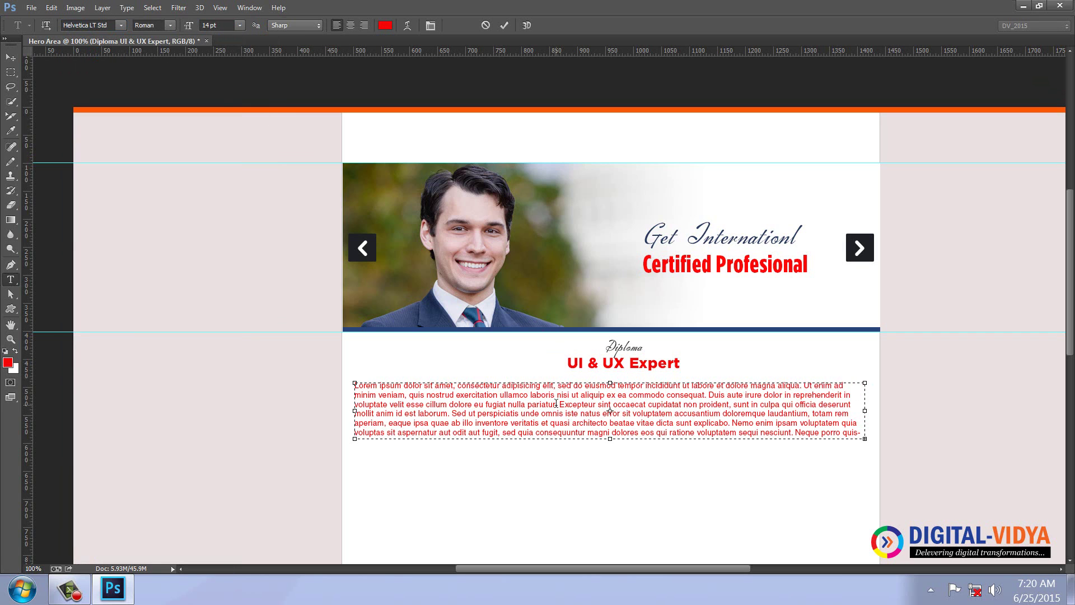
{"action": "left_click_drag", "start_coordinate": [557, 404], "coordinate": [676, 448]}
{"action": "key", "text": "BackSpace"}
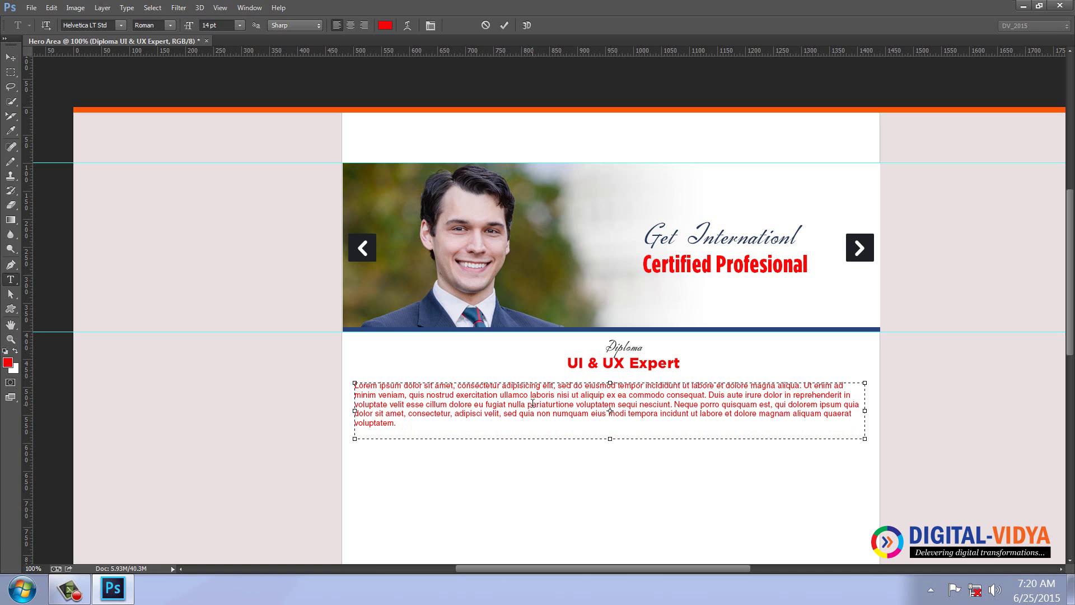
{"action": "left_click_drag", "start_coordinate": [536, 403], "coordinate": [567, 424]}
{"action": "key", "text": "BackSpace"}
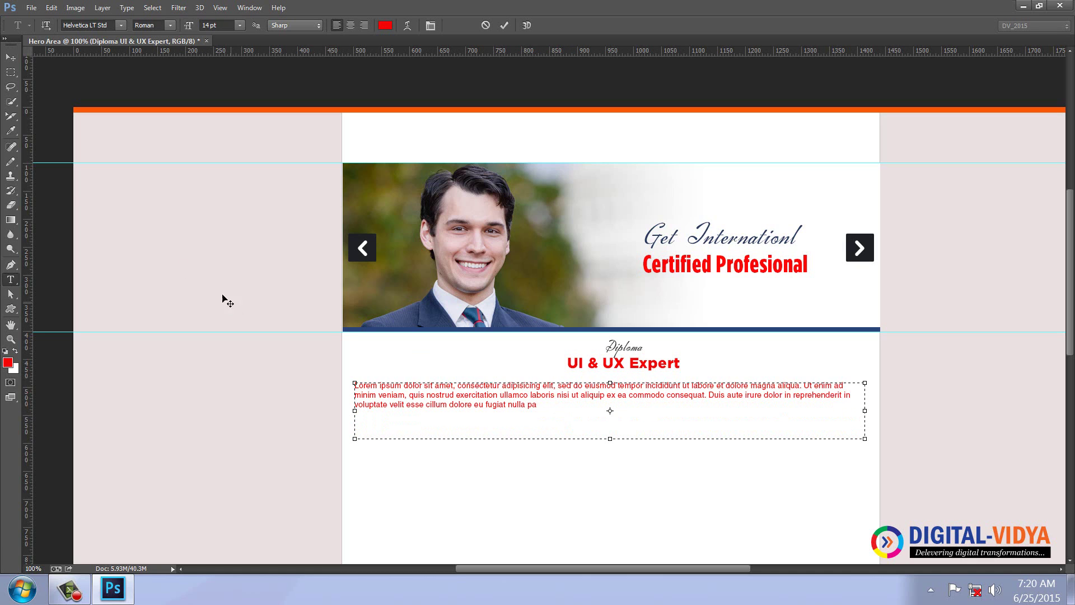
Join the heading into one 'Diploma in UI & UX Expert' line and reposition it above the paragraph
{"action": "left_click", "coordinate": [16, 56]}
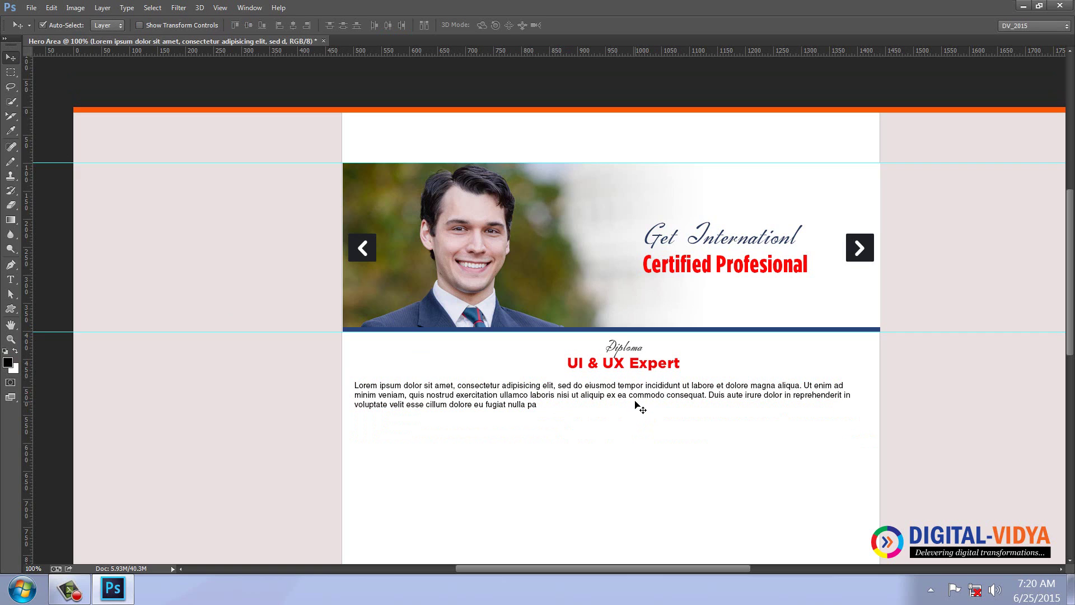
{"action": "left_click_drag", "start_coordinate": [635, 399], "coordinate": [619, 378]}
{"action": "key", "text": "t"}
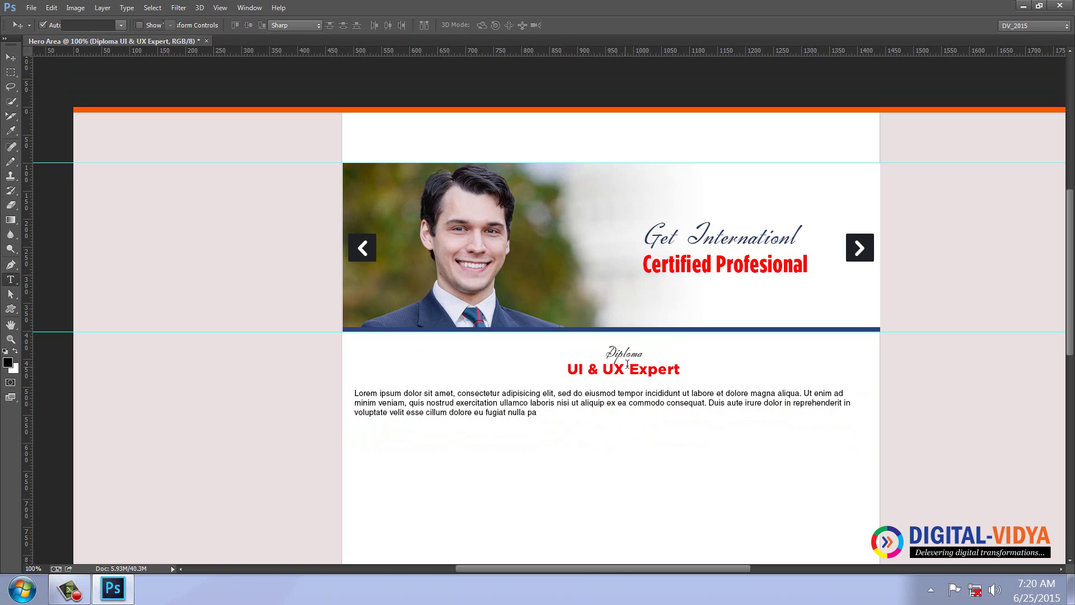
{"action": "left_click", "coordinate": [645, 355]}
{"action": "type", "text": "I"}
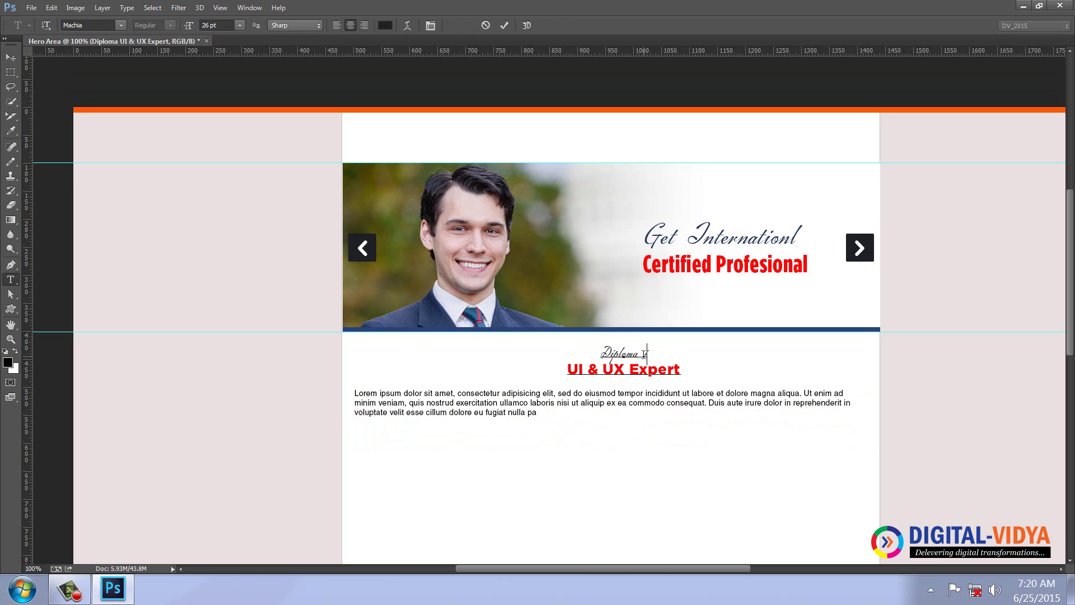
{"action": "type", "text": "n"}
{"action": "key", "text": "Delete"}
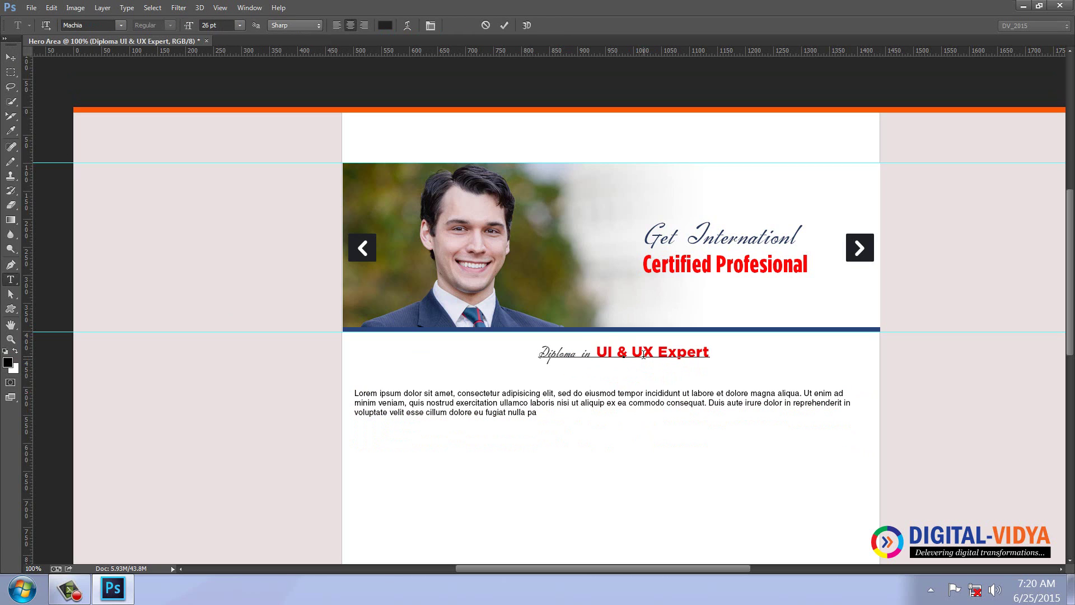
{"action": "left_click", "coordinate": [15, 56]}
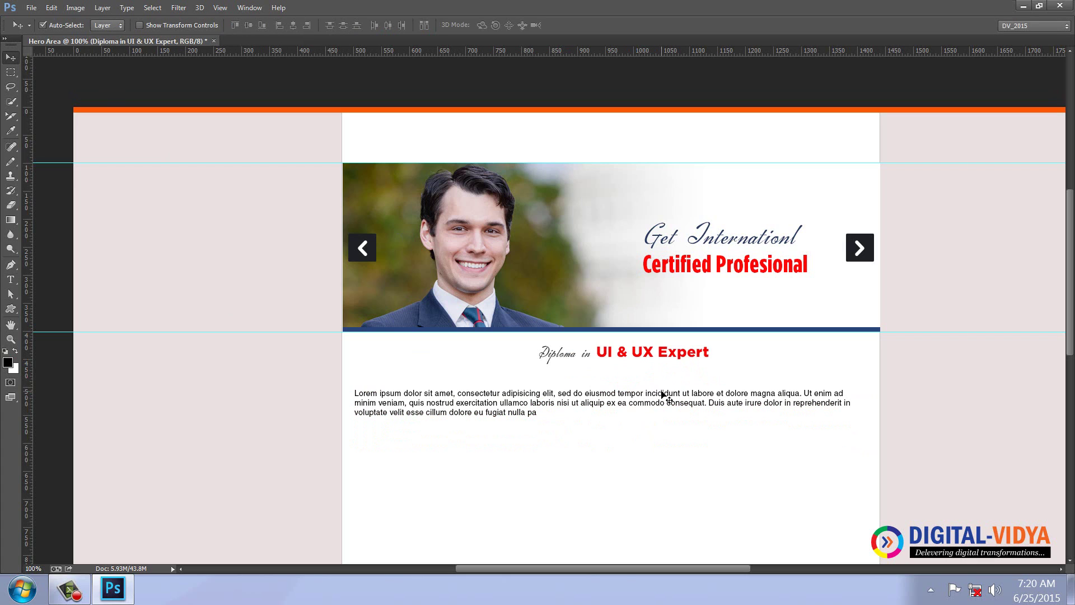
{"action": "left_click_drag", "start_coordinate": [661, 397], "coordinate": [663, 393]}
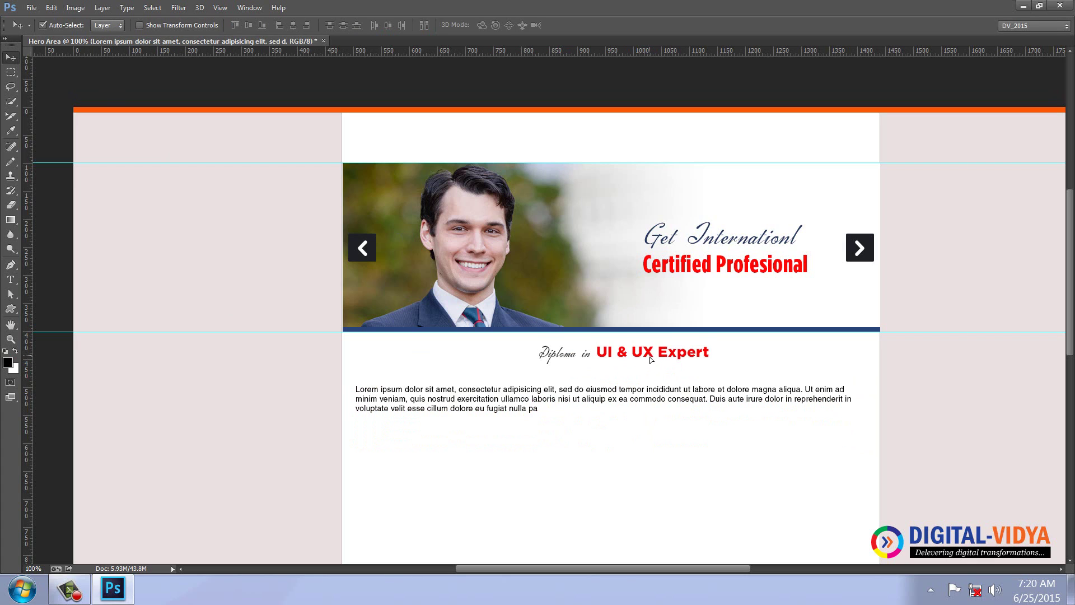
{"action": "mouse_move", "coordinate": [650, 358]}
{"action": "left_mouse_down"}
{"action": "mouse_move", "coordinate": [651, 385]}
{"action": "mouse_move", "coordinate": [647, 376]}
{"action": "left_mouse_up"}
Delete the blue bar and set up the Line tool with foreground colour #5f5959
{"action": "key", "text": "Delete"}
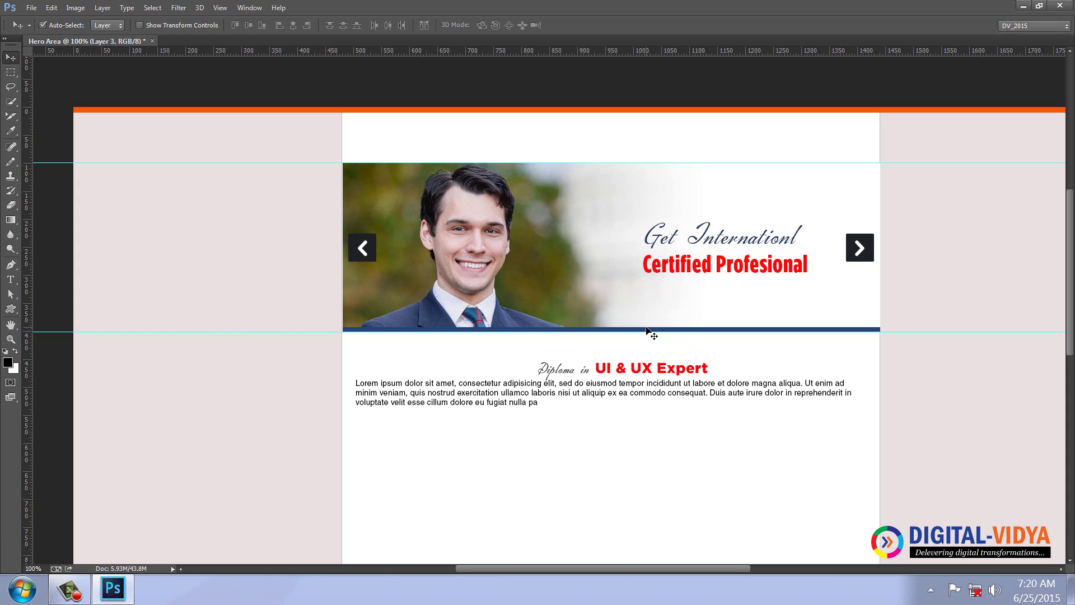
{"action": "right_click", "coordinate": [16, 309]}
{"action": "left_click", "coordinate": [48, 351]}
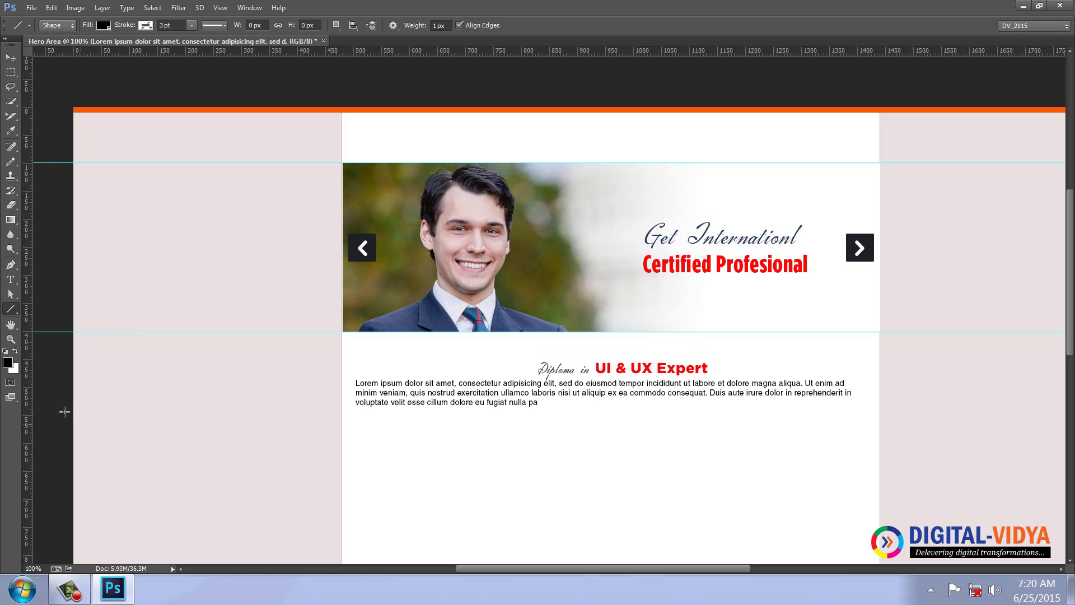
{"action": "left_click", "coordinate": [8, 362]}
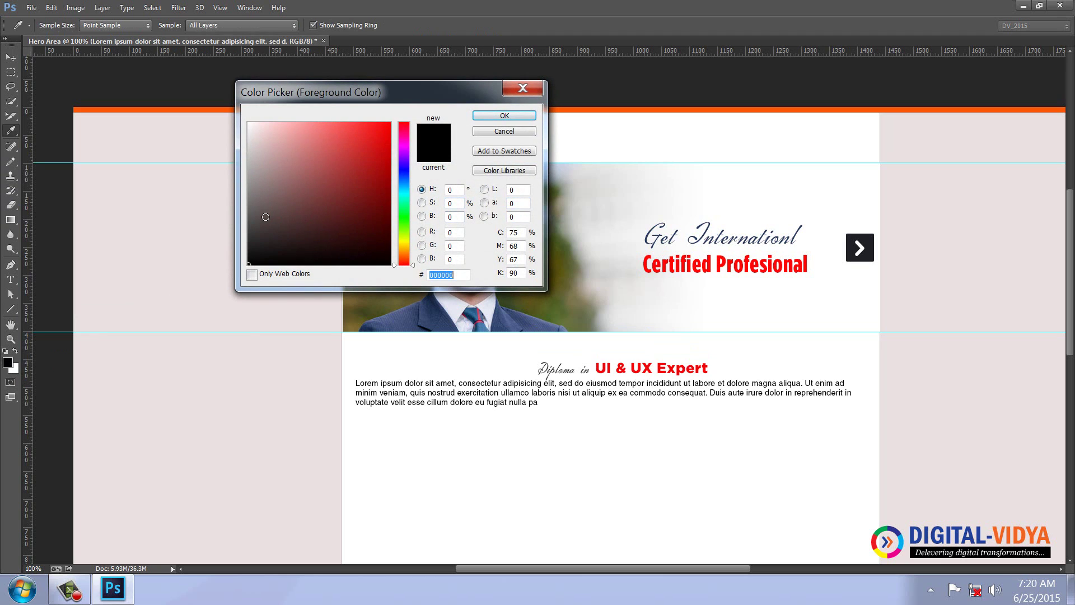
{"action": "left_click_drag", "start_coordinate": [265, 216], "coordinate": [256, 212]}
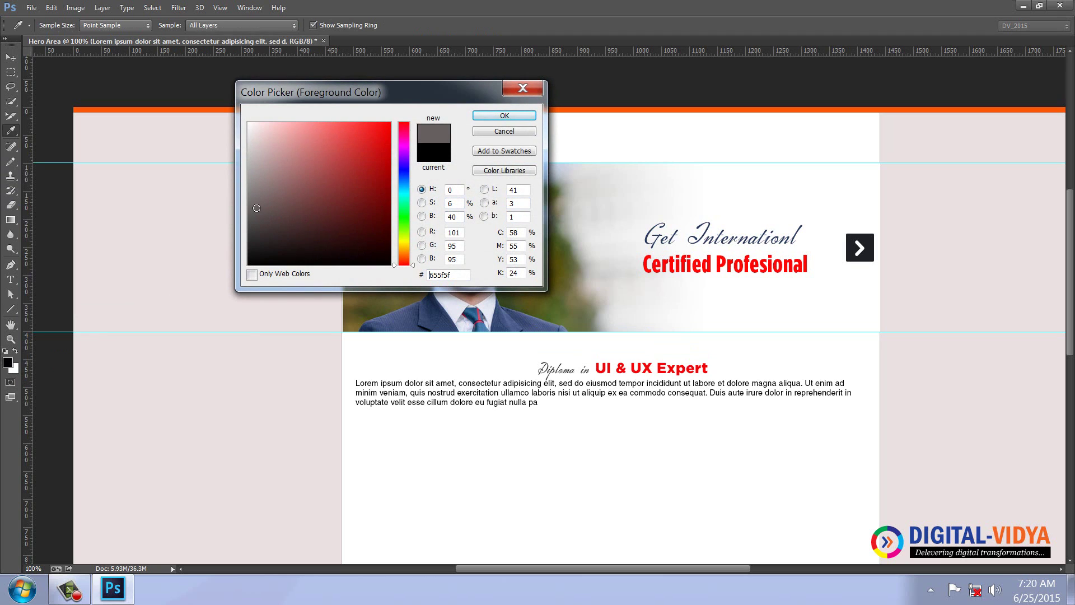
{"action": "left_click", "coordinate": [491, 117]}
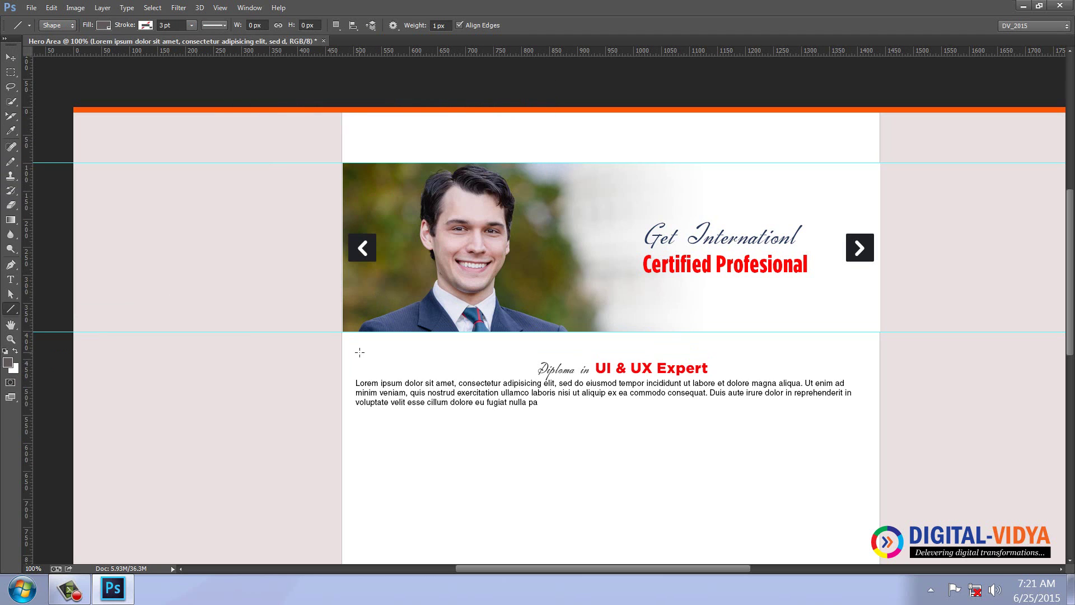
Draw a horizontal grey divider line about 908 px long above the heading
{"action": "left_click_drag", "start_coordinate": [357, 352], "coordinate": [866, 352]}
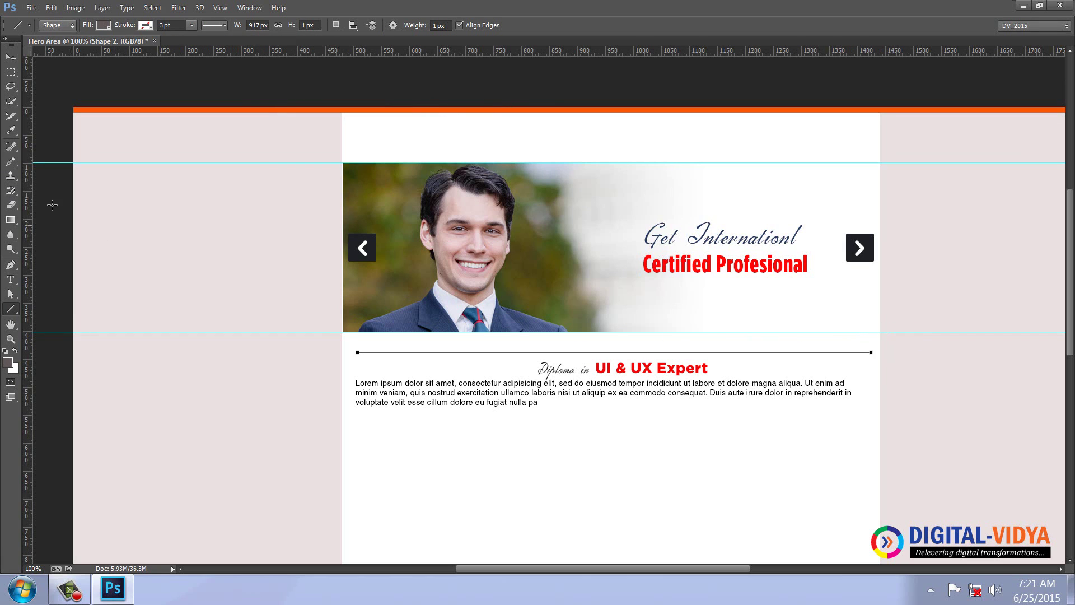
{"action": "left_click", "coordinate": [10, 57]}
{"action": "left_click", "coordinate": [527, 429]}
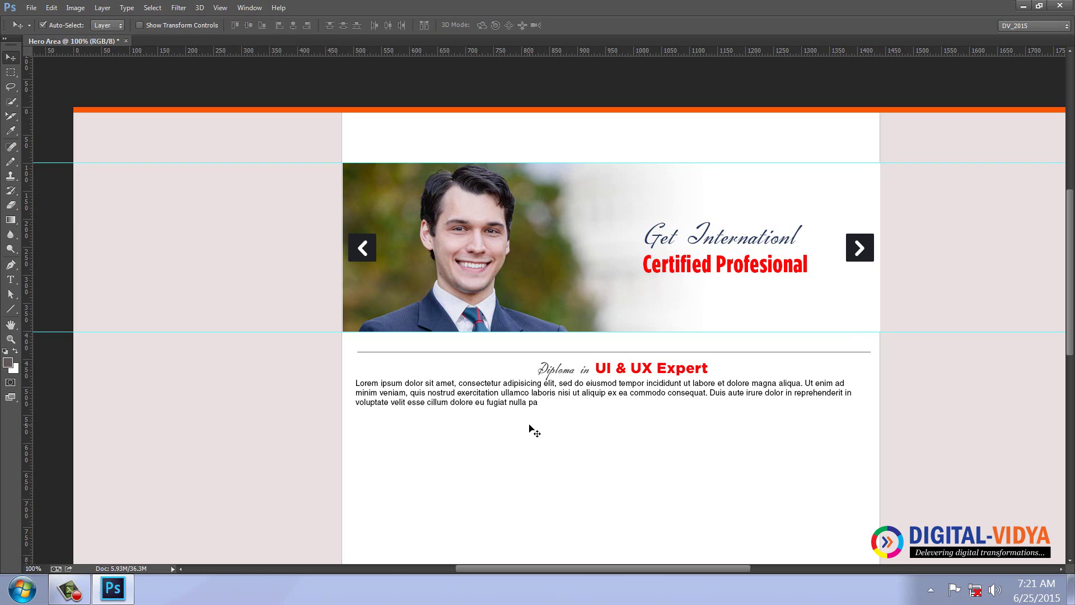
Show the Layers panel and remove an accidental duplicate of the right arrow shape
{"action": "key", "text": "F7"}
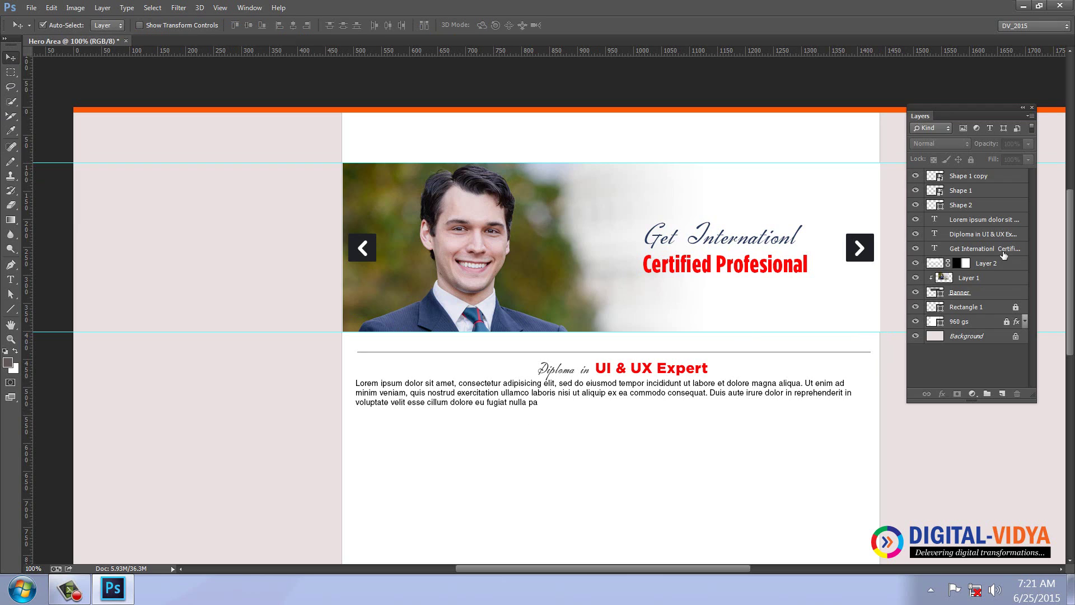
{"action": "left_click", "coordinate": [977, 176]}
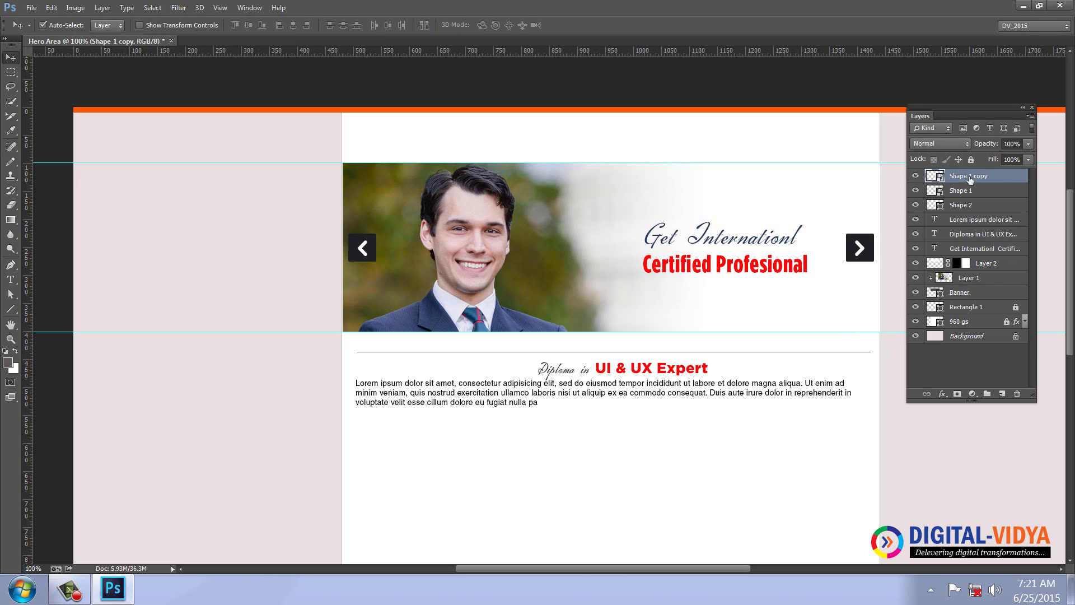
{"action": "key", "text": "ctrl+j"}
{"action": "key", "text": "shift+Down"}
{"action": "key", "text": "shift+Down"}
{"action": "key", "text": "shift+Down"}
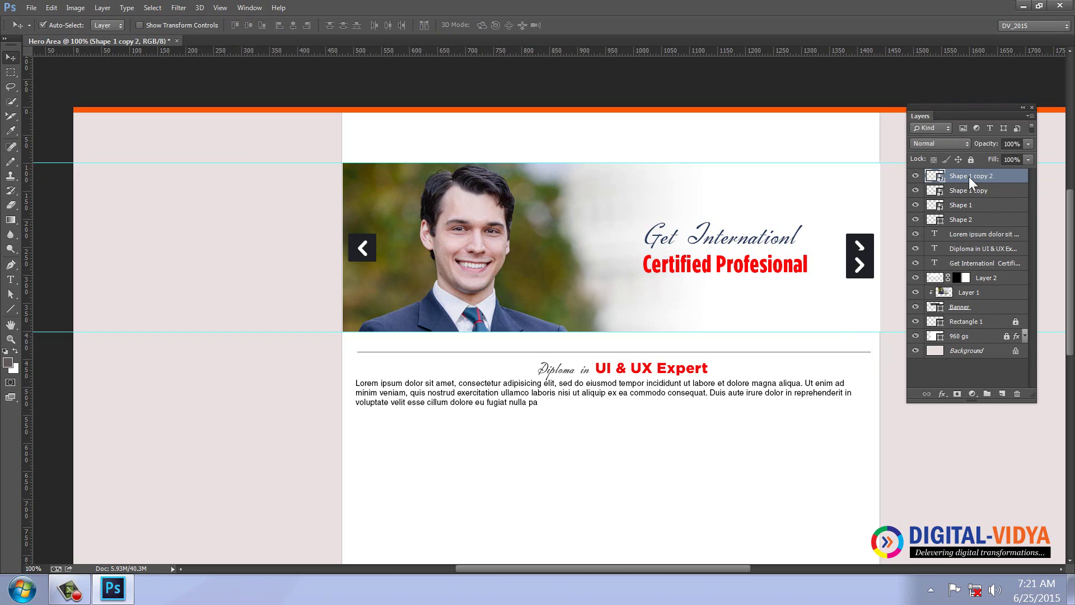
{"action": "key", "text": "Delete"}
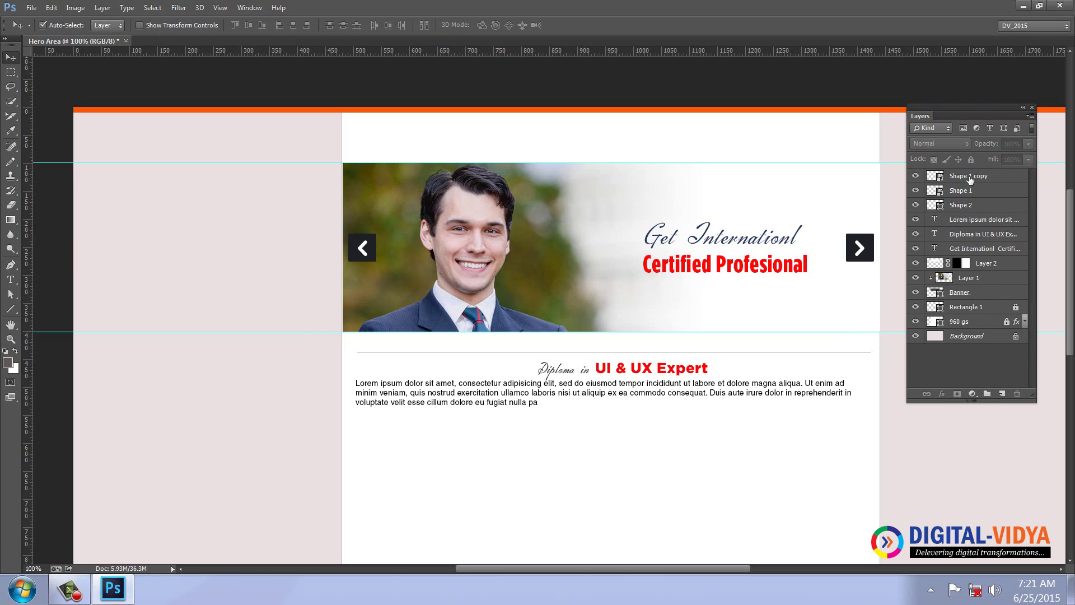
Move the Shape 2 divider layer to the top, duplicate it, and nudge the copy below the paragraph
{"action": "left_click", "coordinate": [915, 191]}
{"action": "left_click", "coordinate": [915, 205]}
{"action": "left_click", "coordinate": [944, 206]}
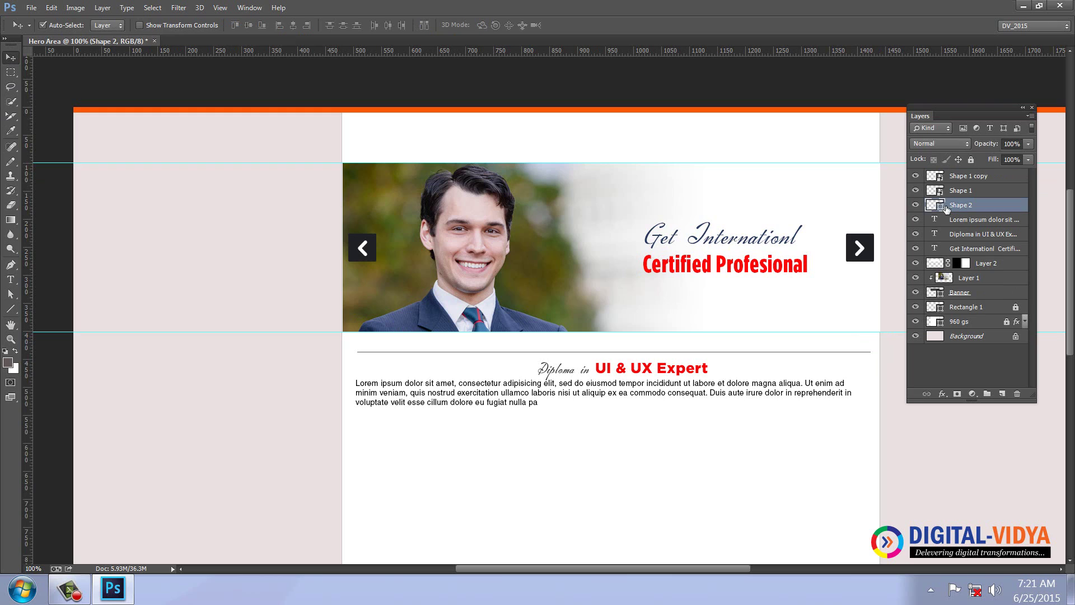
{"action": "key", "text": "ctrl+shift+bracketright"}
{"action": "key", "text": "ctrl+j"}
{"action": "key", "text": "shift+Down"}
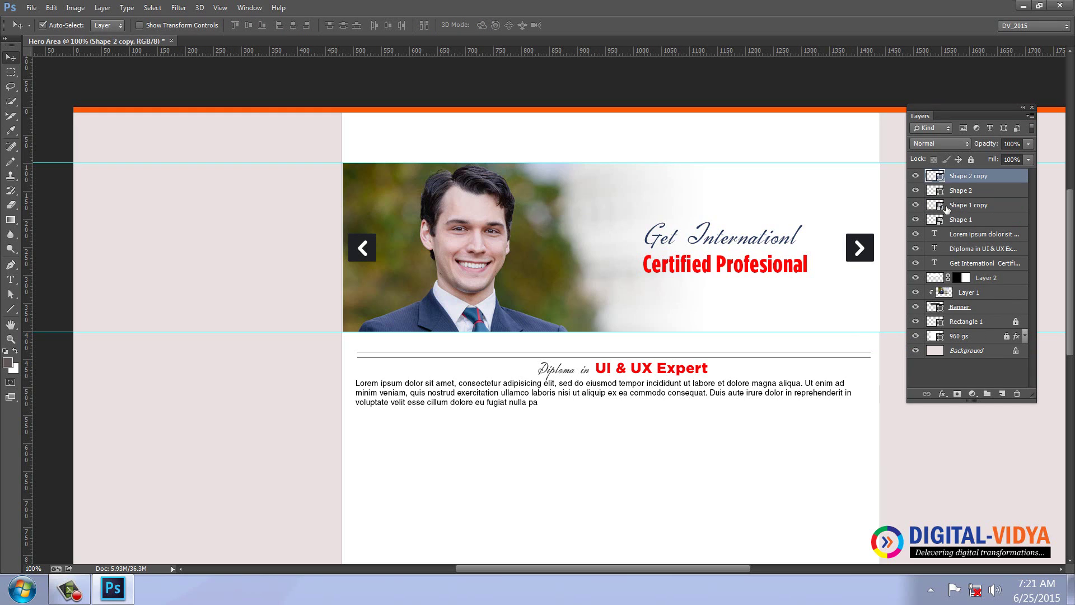
{"action": "key", "text": "shift+Down"}
{"action": "key", "text": "shift+Down"}
{"action": "key", "text": "shift+Down"}
{"action": "key", "text": "shift+Down"}
{"action": "key", "text": "shift+Down"}
{"action": "key", "text": "shift+Down"}
{"action": "key", "text": "shift+Down"}
{"action": "key", "text": "shift+Down"}
{"action": "key", "text": "shift+Down"}
{"action": "key", "text": "shift+Down"}
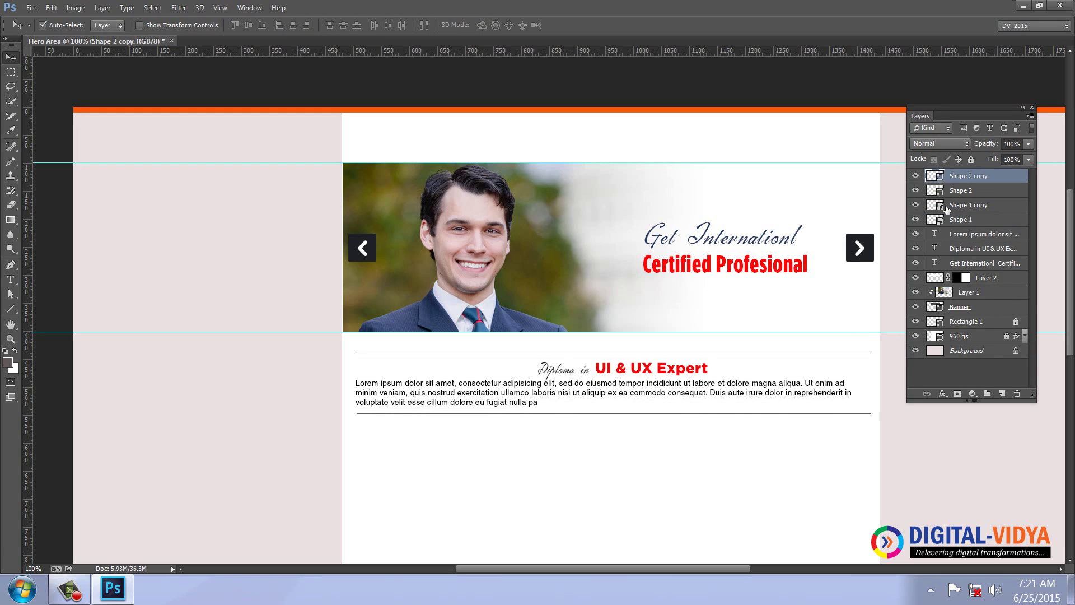
{"action": "key", "text": "shift+Down"}
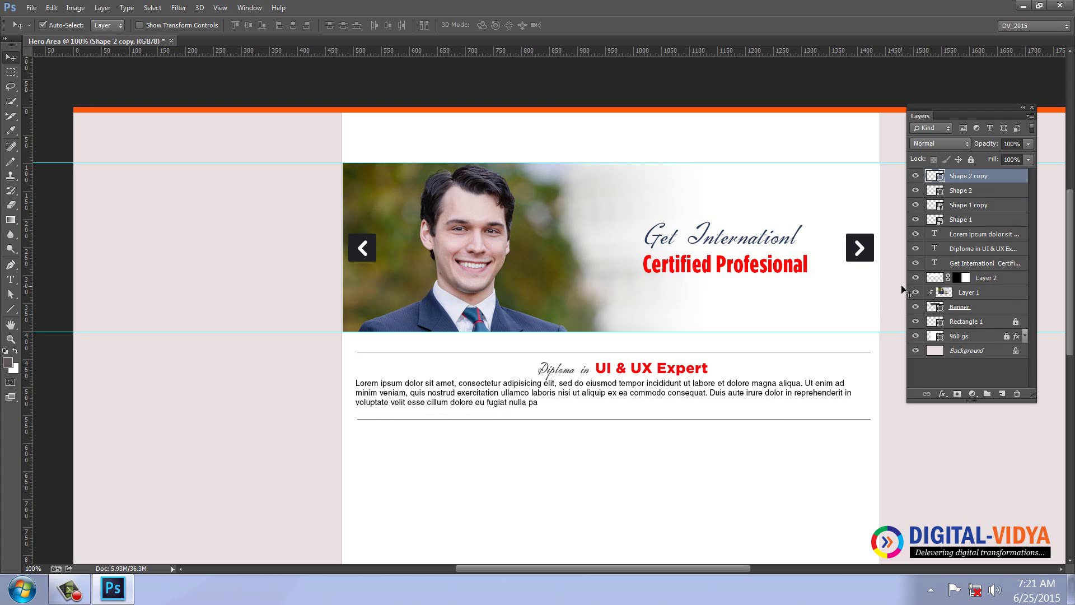
Lower the Shape 2 copy layer's opacity, then nudge the heading slightly upward
{"action": "left_click", "coordinate": [1009, 145]}
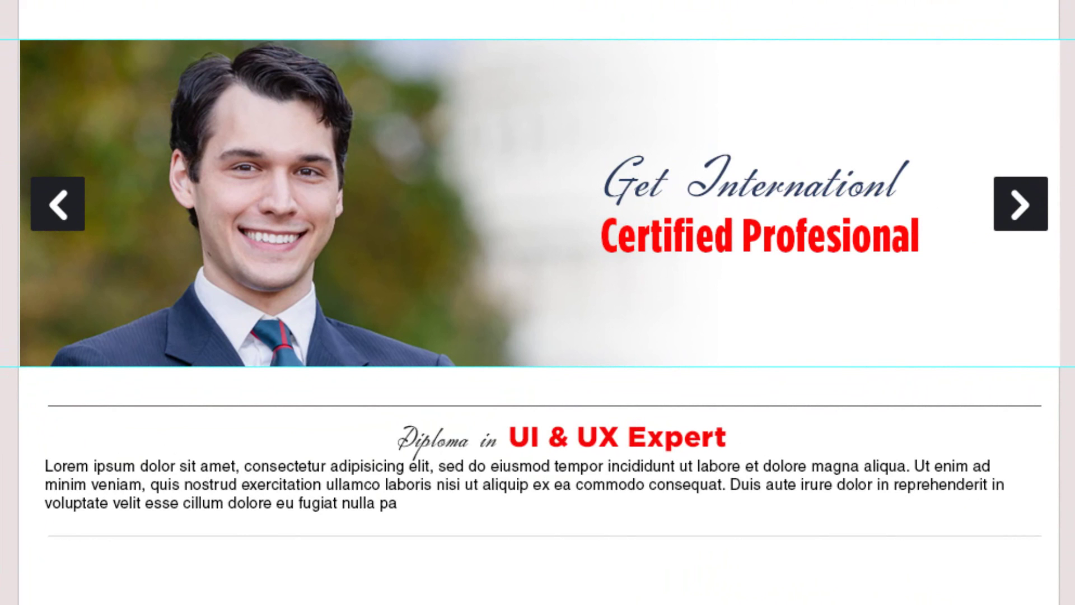
{"action": "key", "text": "5"}
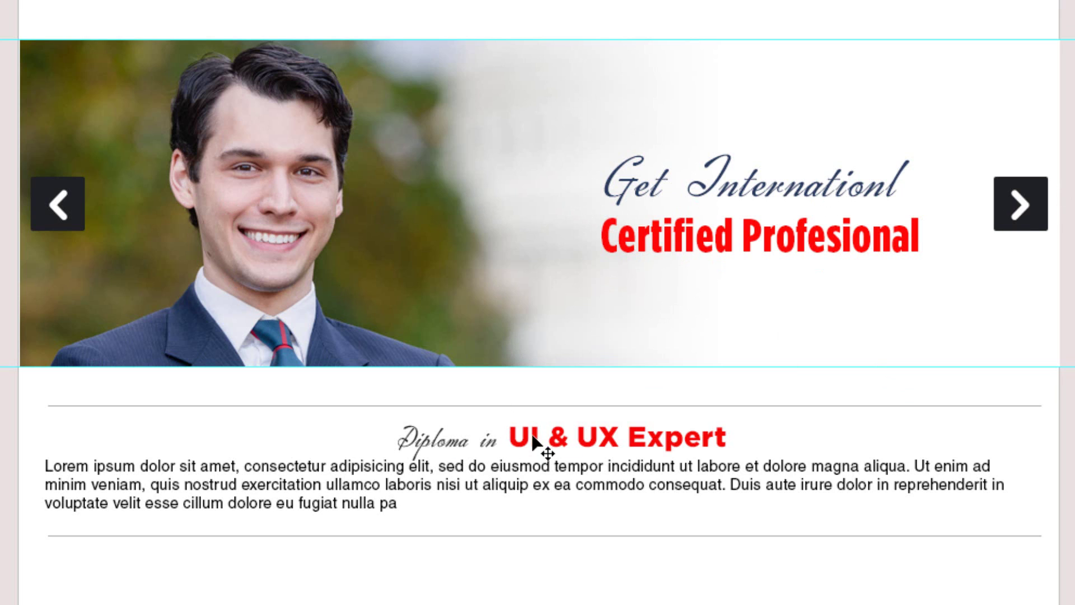
{"action": "key", "text": "Up"}
{"action": "key", "text": "Up"}
{"action": "key", "text": "Up"}
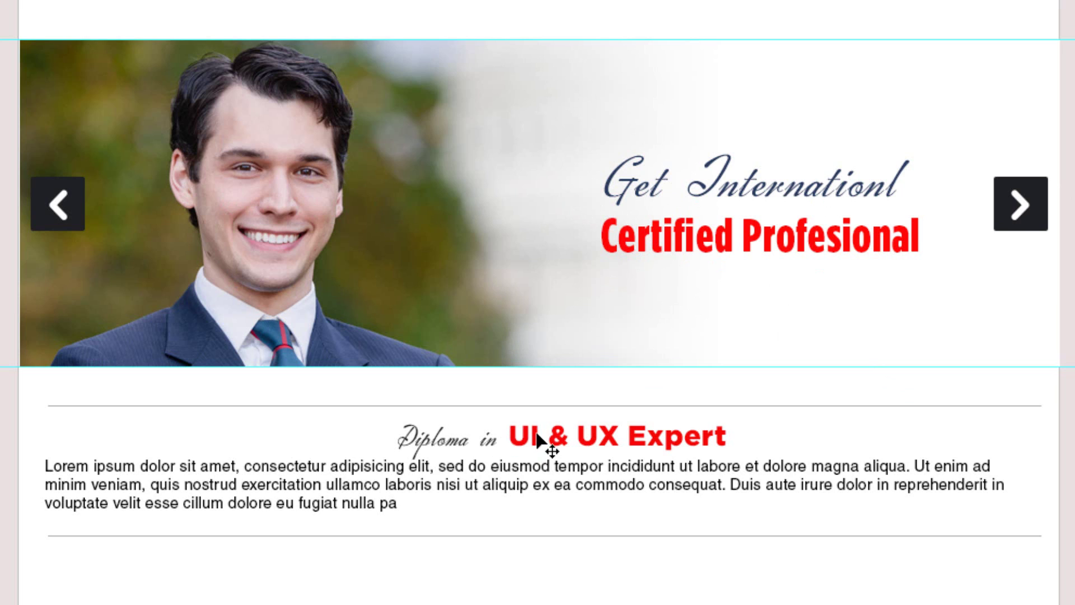
{"action": "key", "text": "Up"}
{"action": "key", "text": "Up"}
{"action": "key", "text": "Up"}
{"action": "key", "text": "Up"}
{"action": "key", "text": "Up"}
{"action": "key", "text": "Up"}
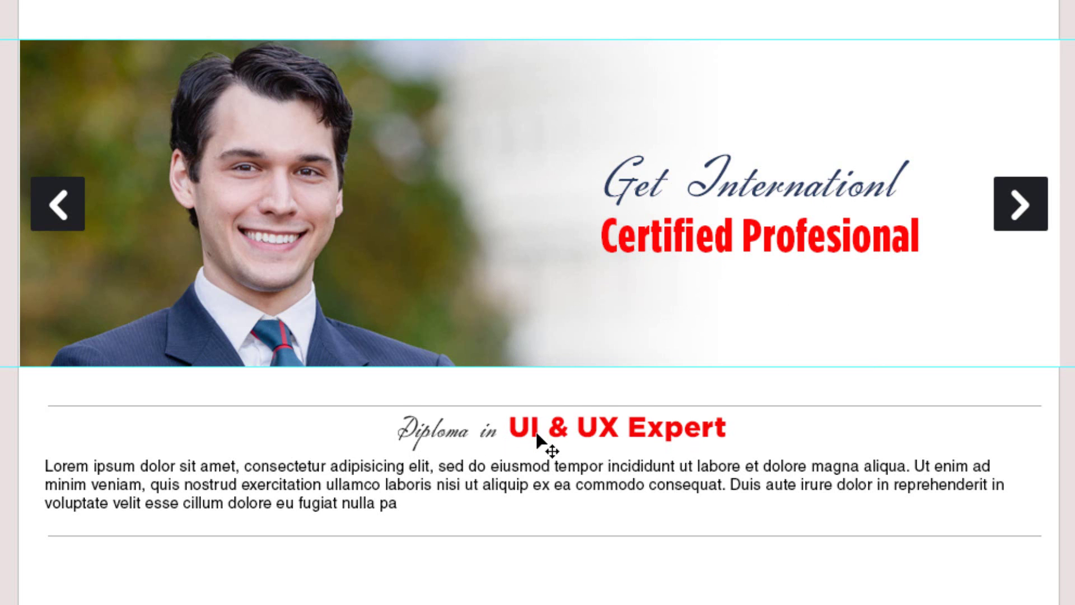
{"action": "key", "text": "Down"}
{"action": "key", "text": "Down"}
{"action": "key", "text": "Down"}
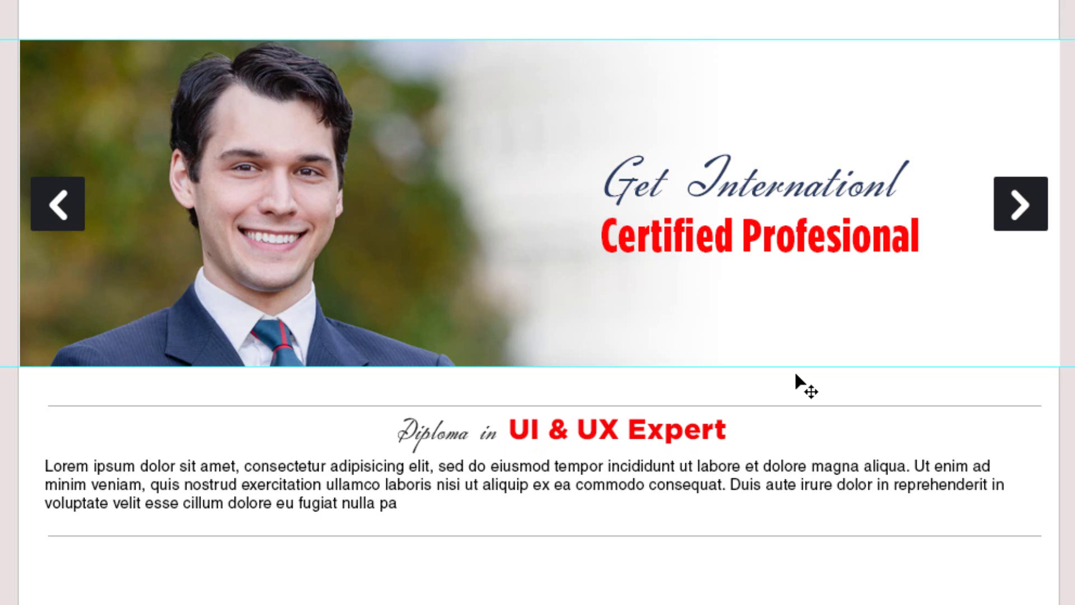